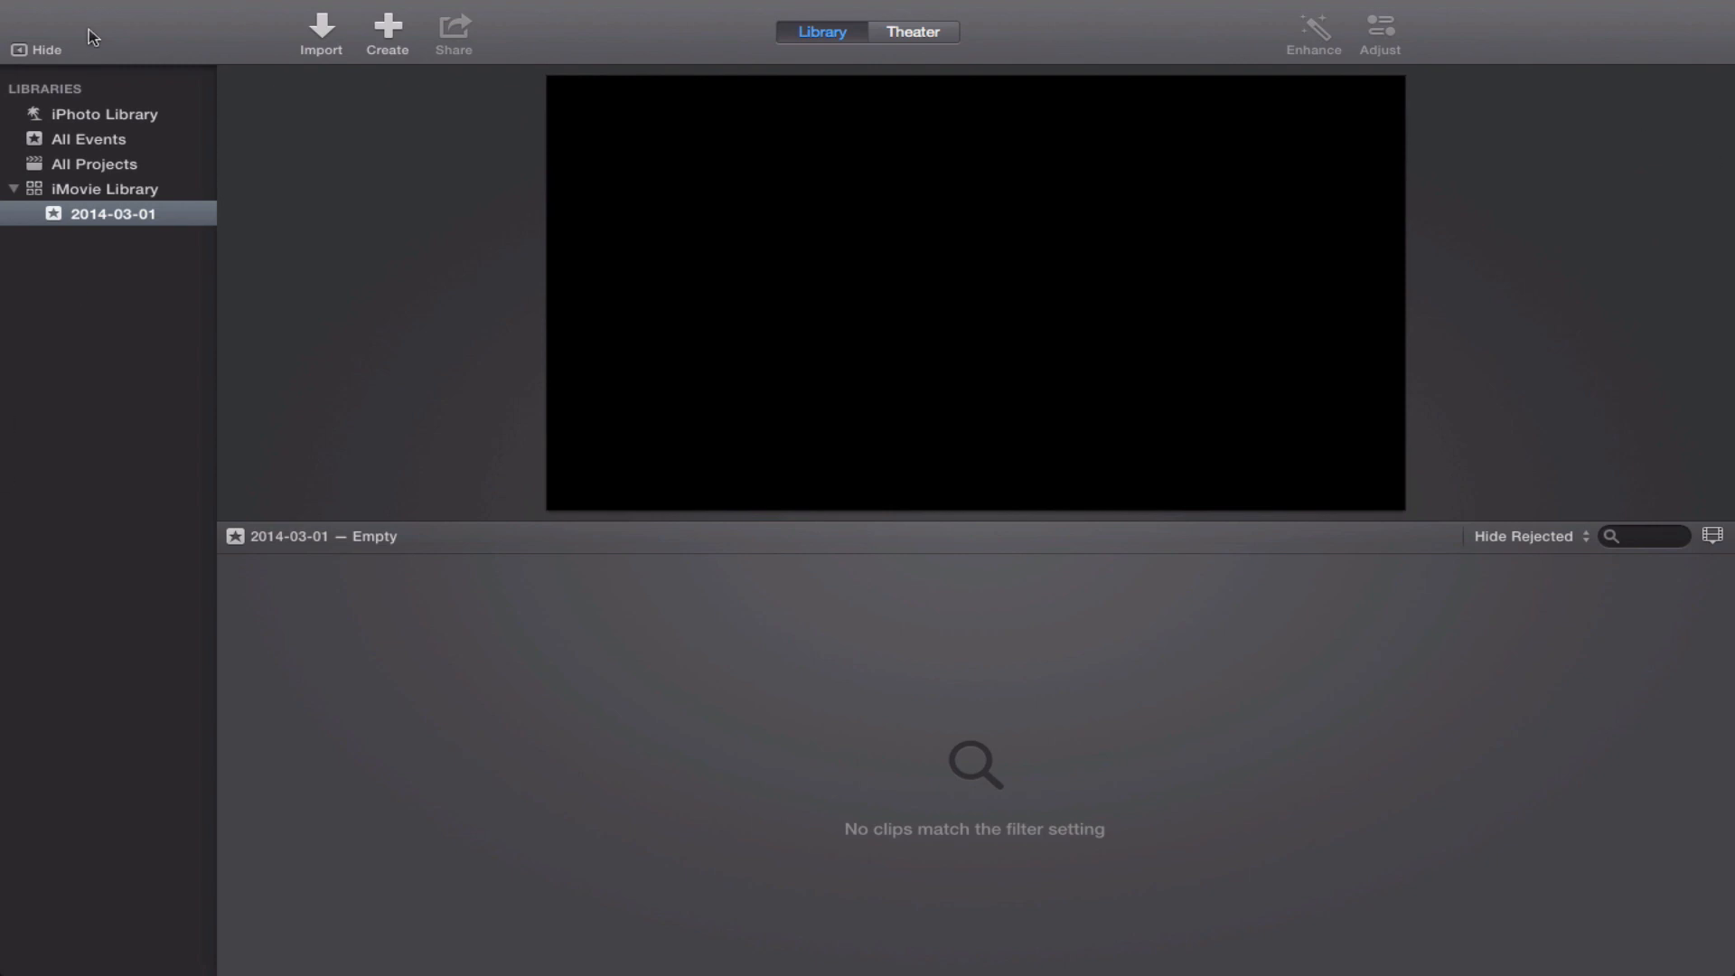
Create a new movie with No Theme, named My Movie, in the 2014-03-01 event.
mouse_move(88, 13)
click(144, 12)
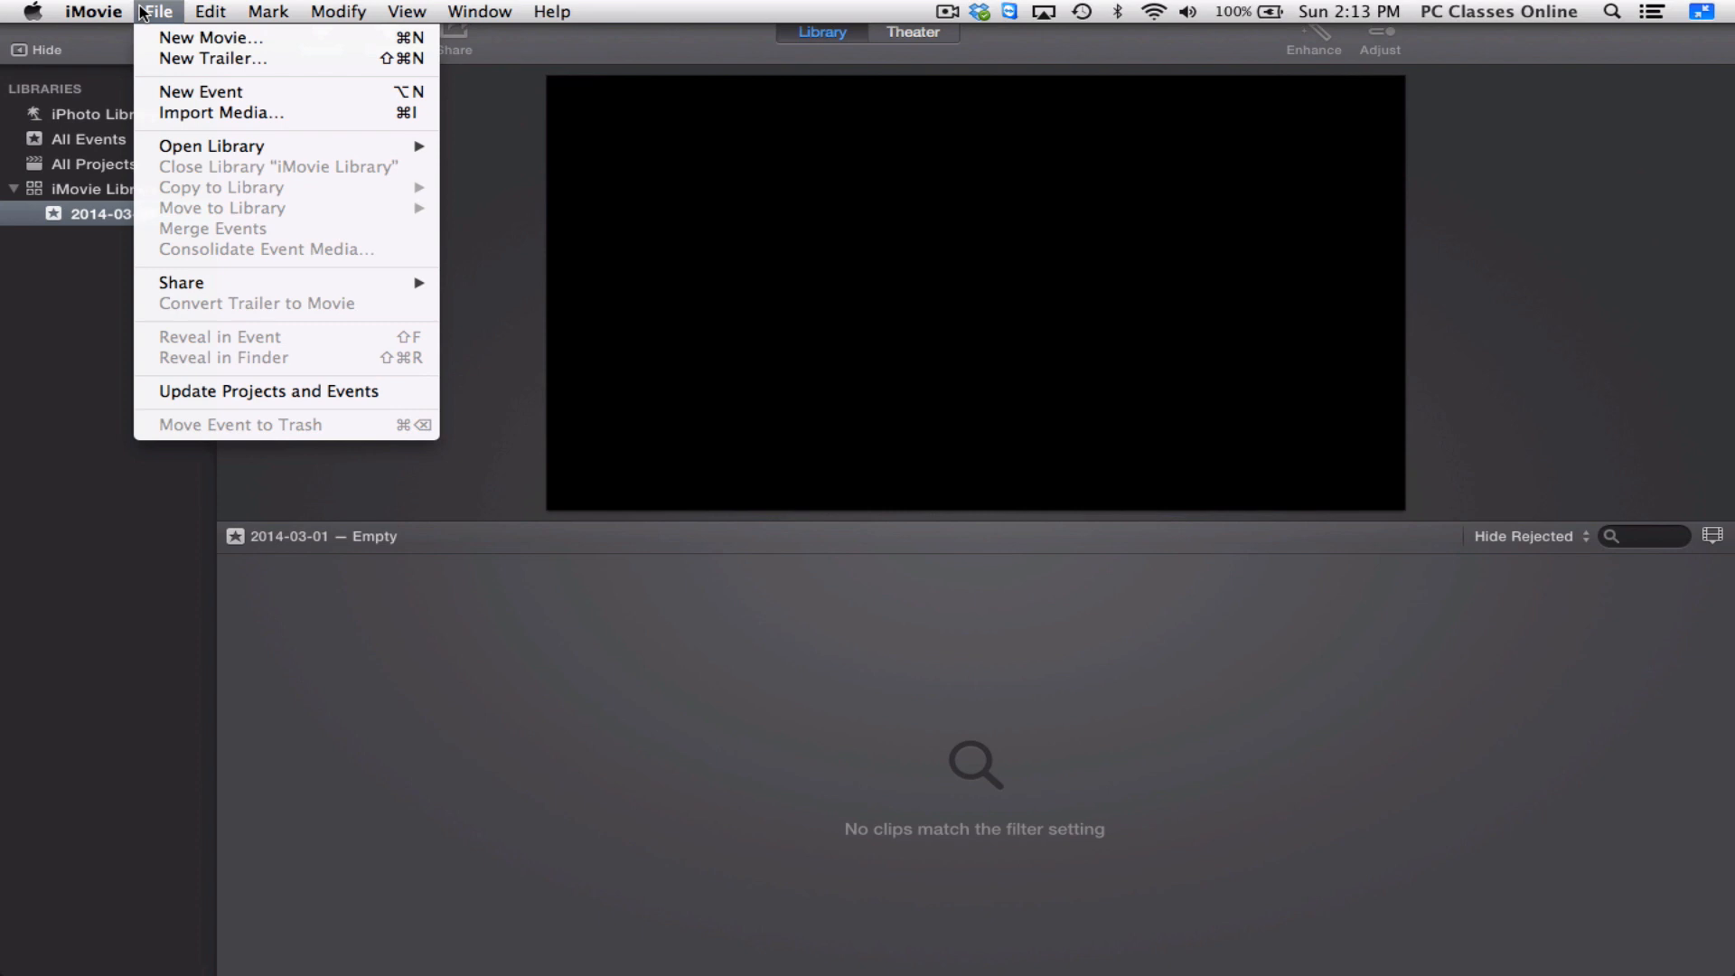
click(143, 40)
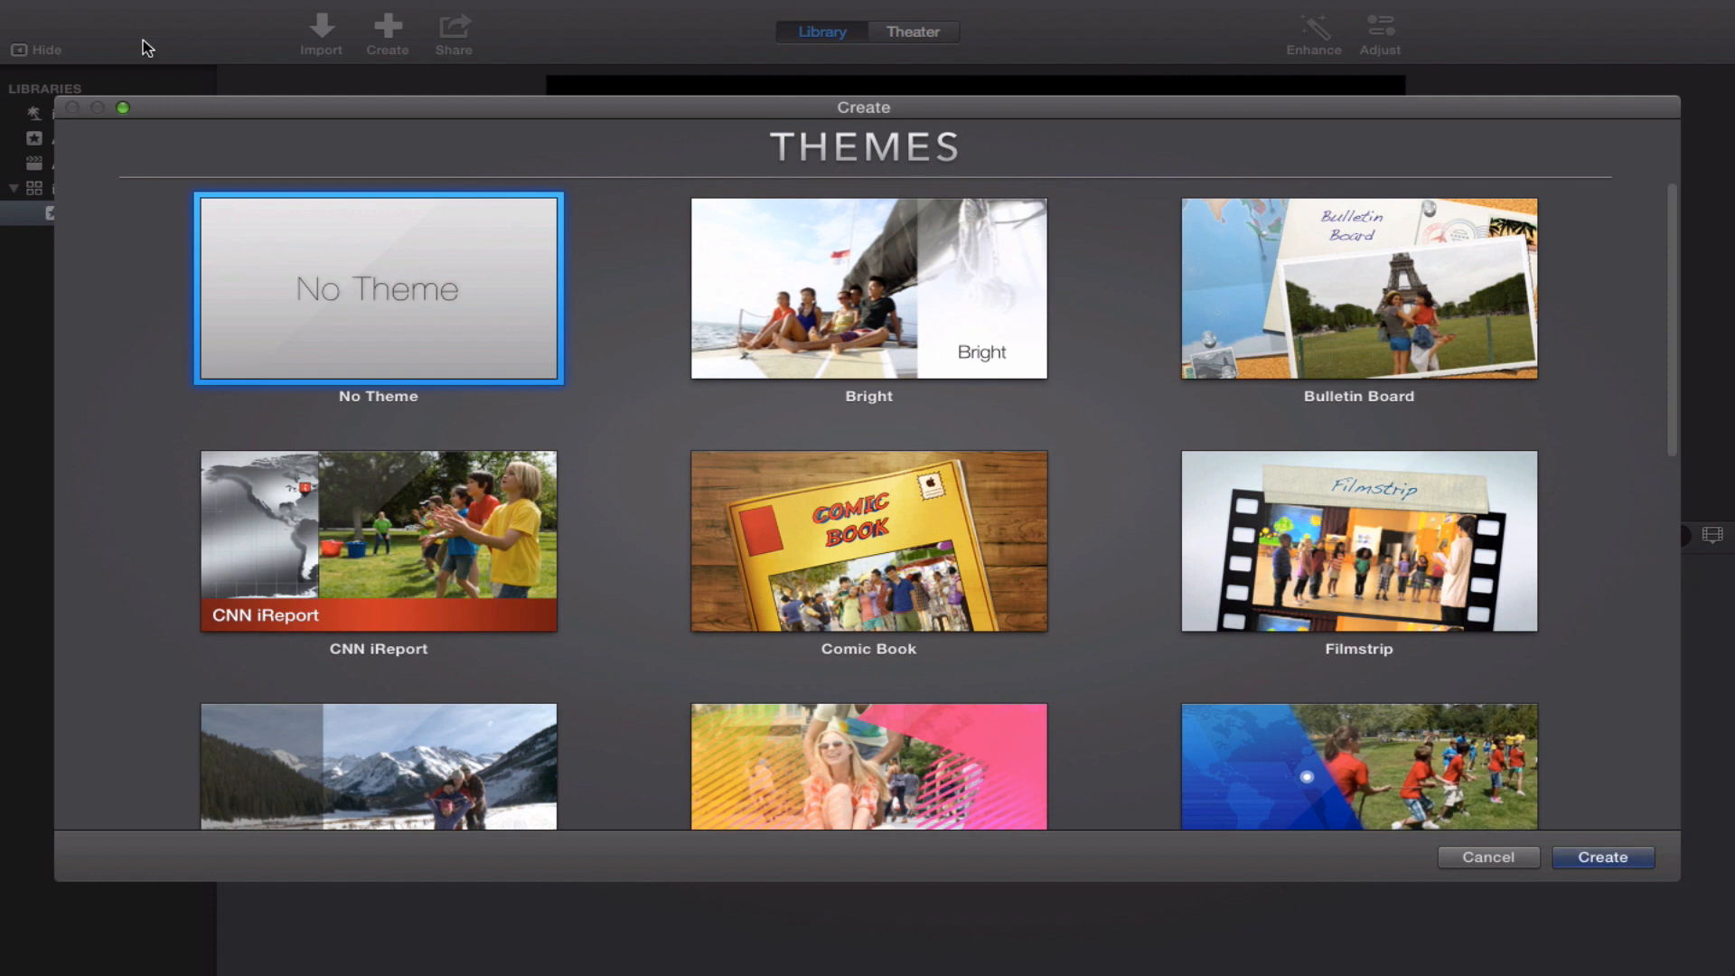
double_click(318, 291)
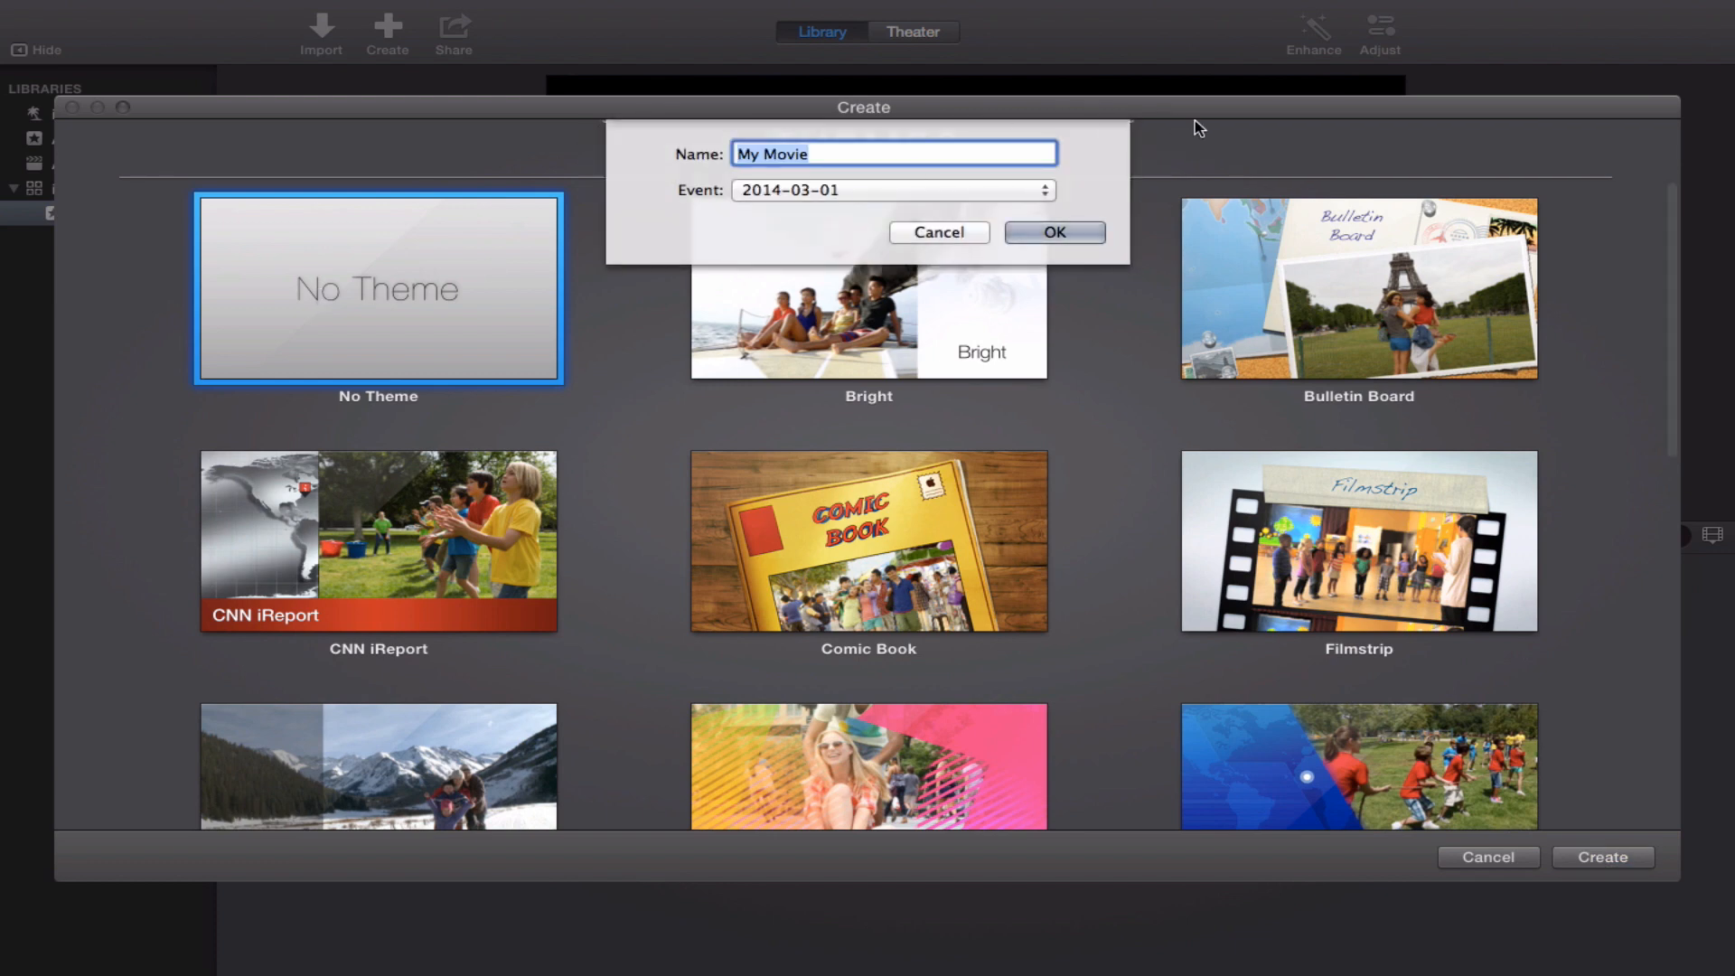
click(1037, 233)
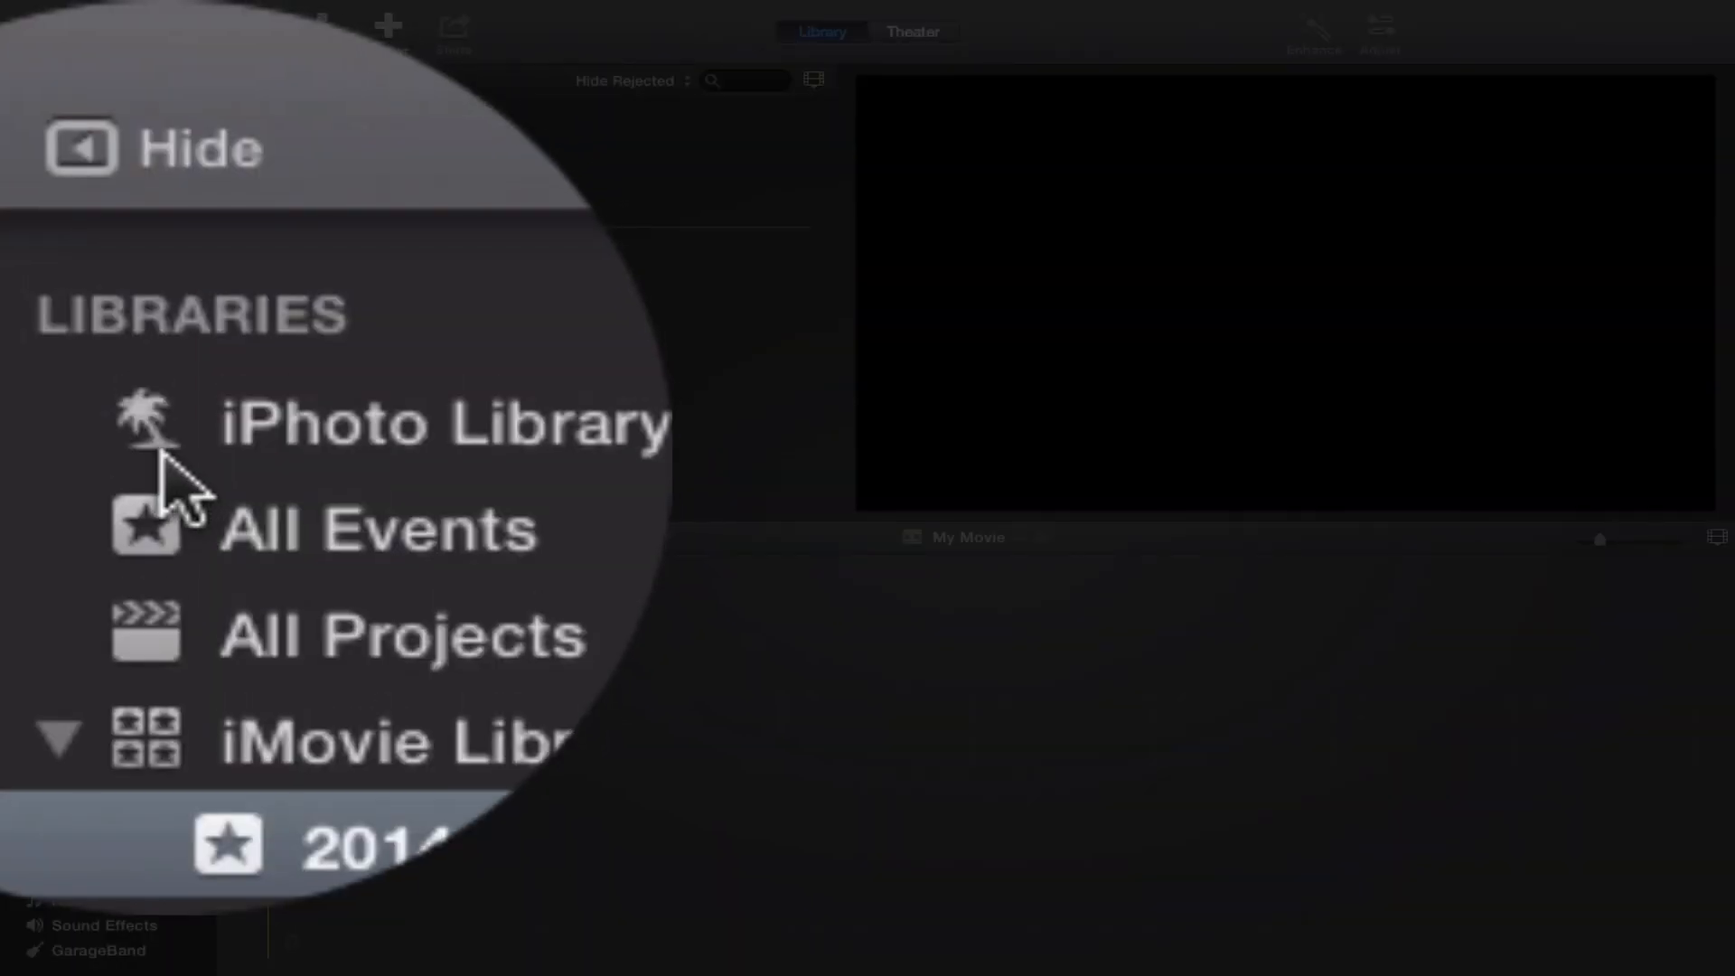
Show the iPhoto Library by albums and open the iMovie Demo album to browse its photos.
click(149, 117)
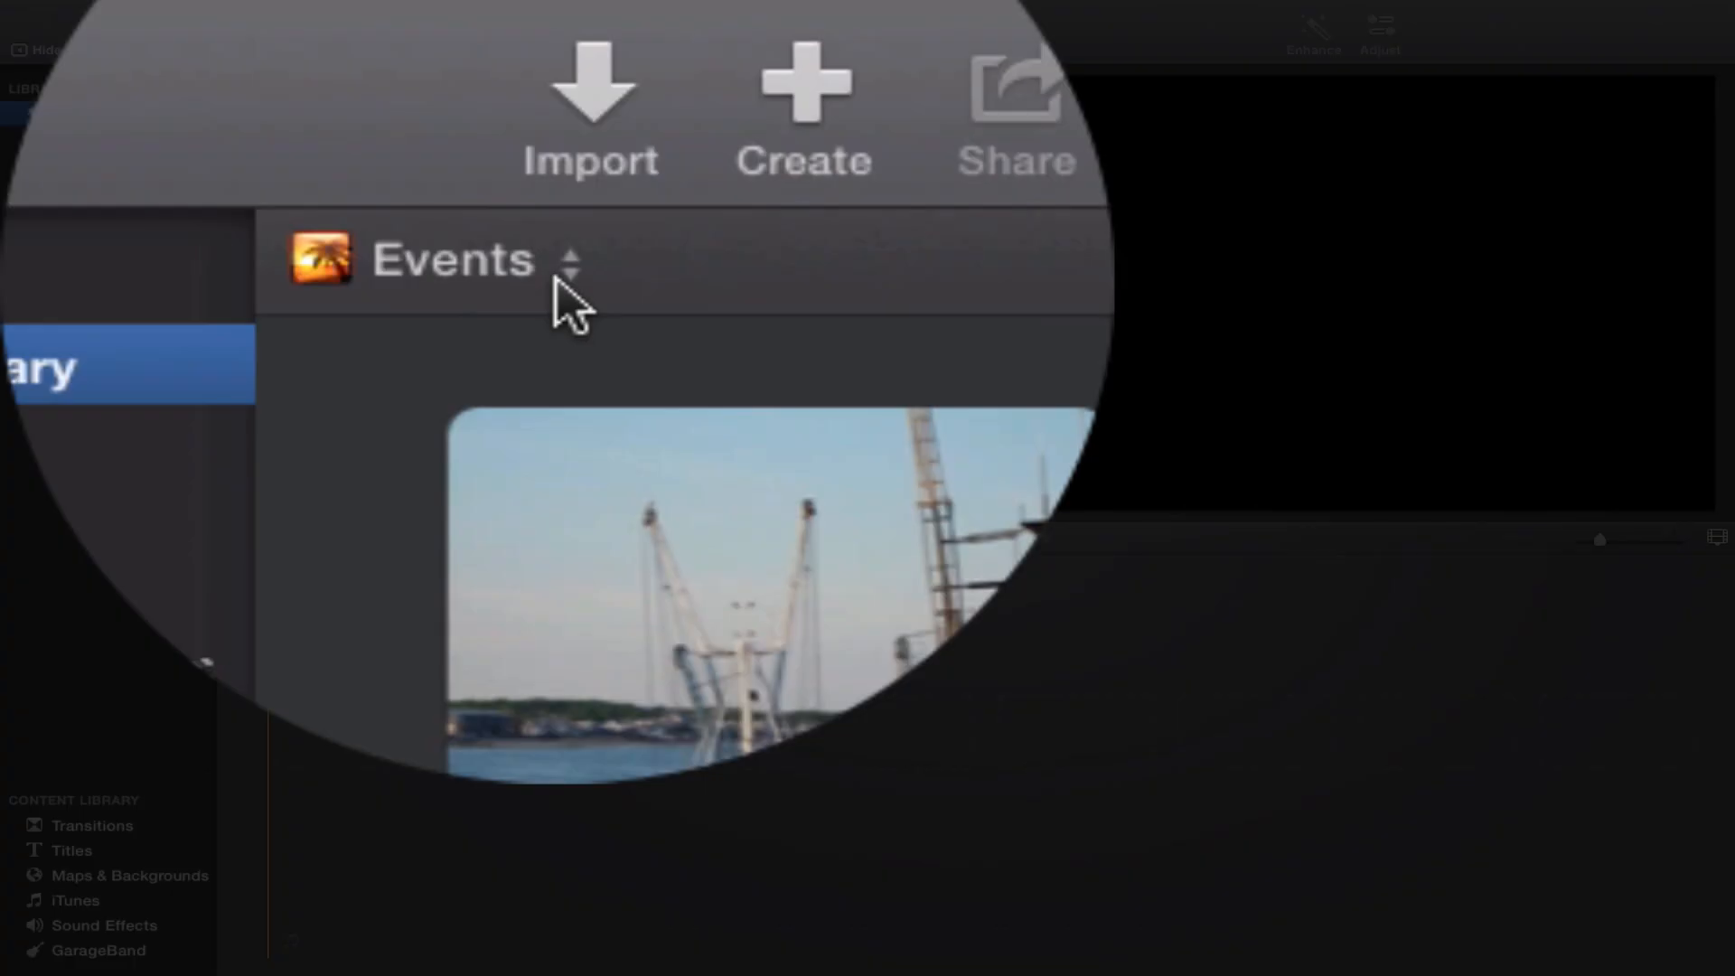
click(308, 88)
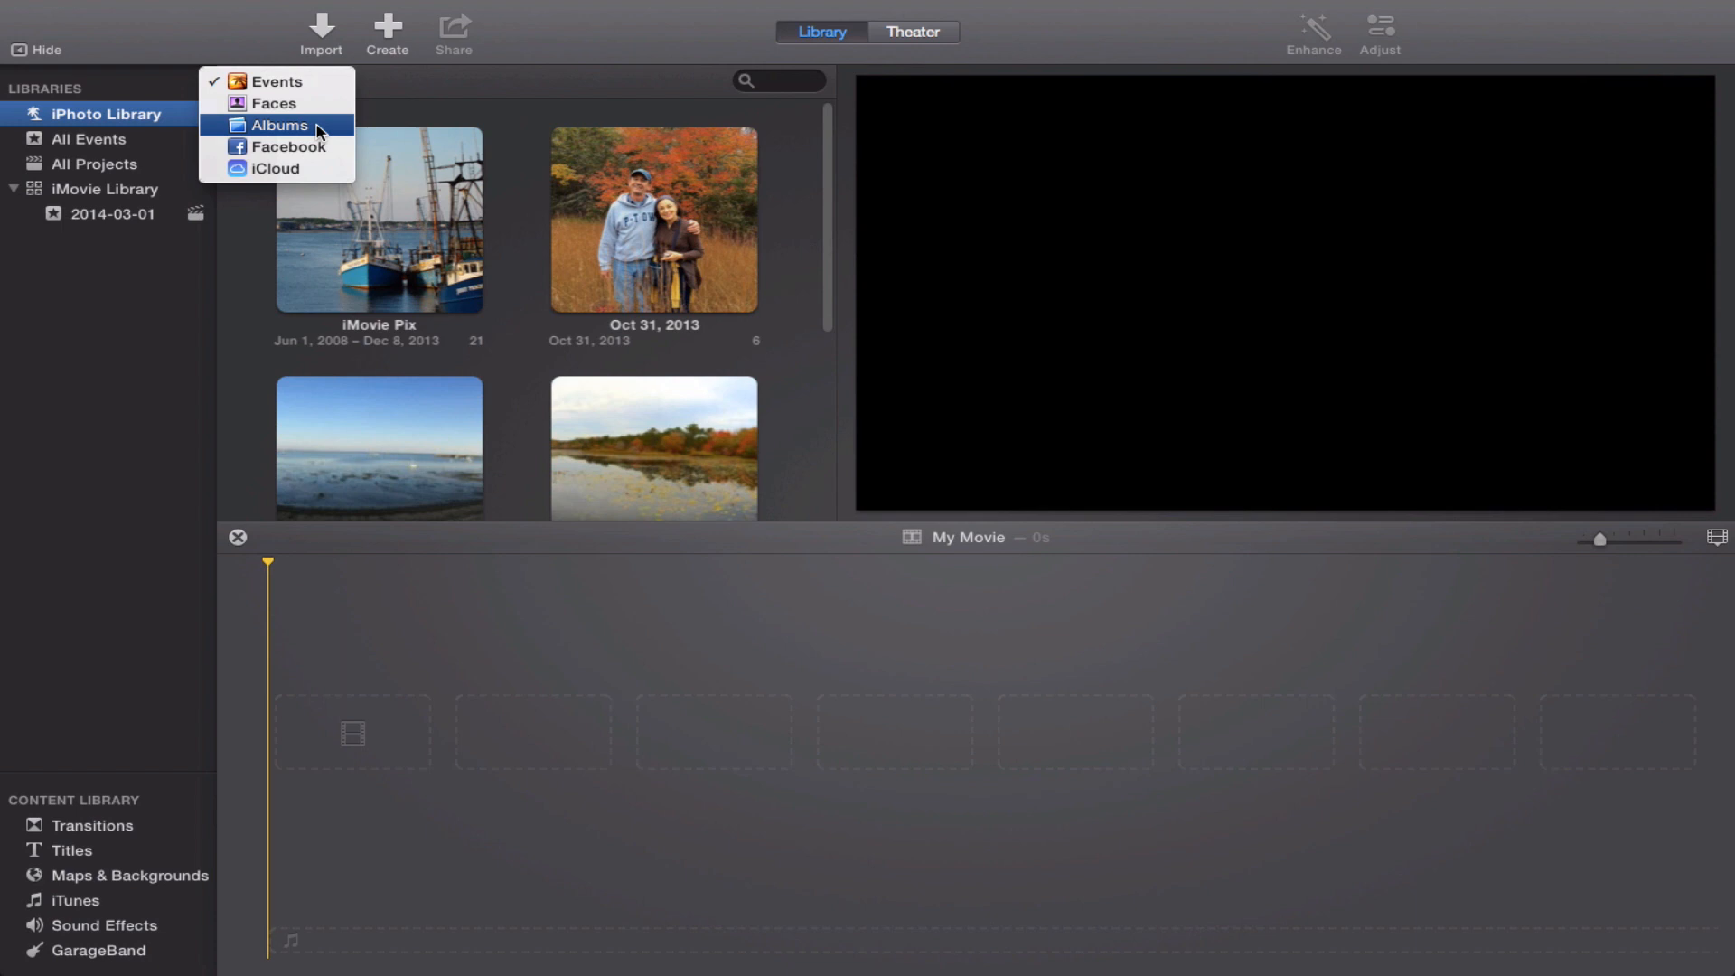
click(319, 132)
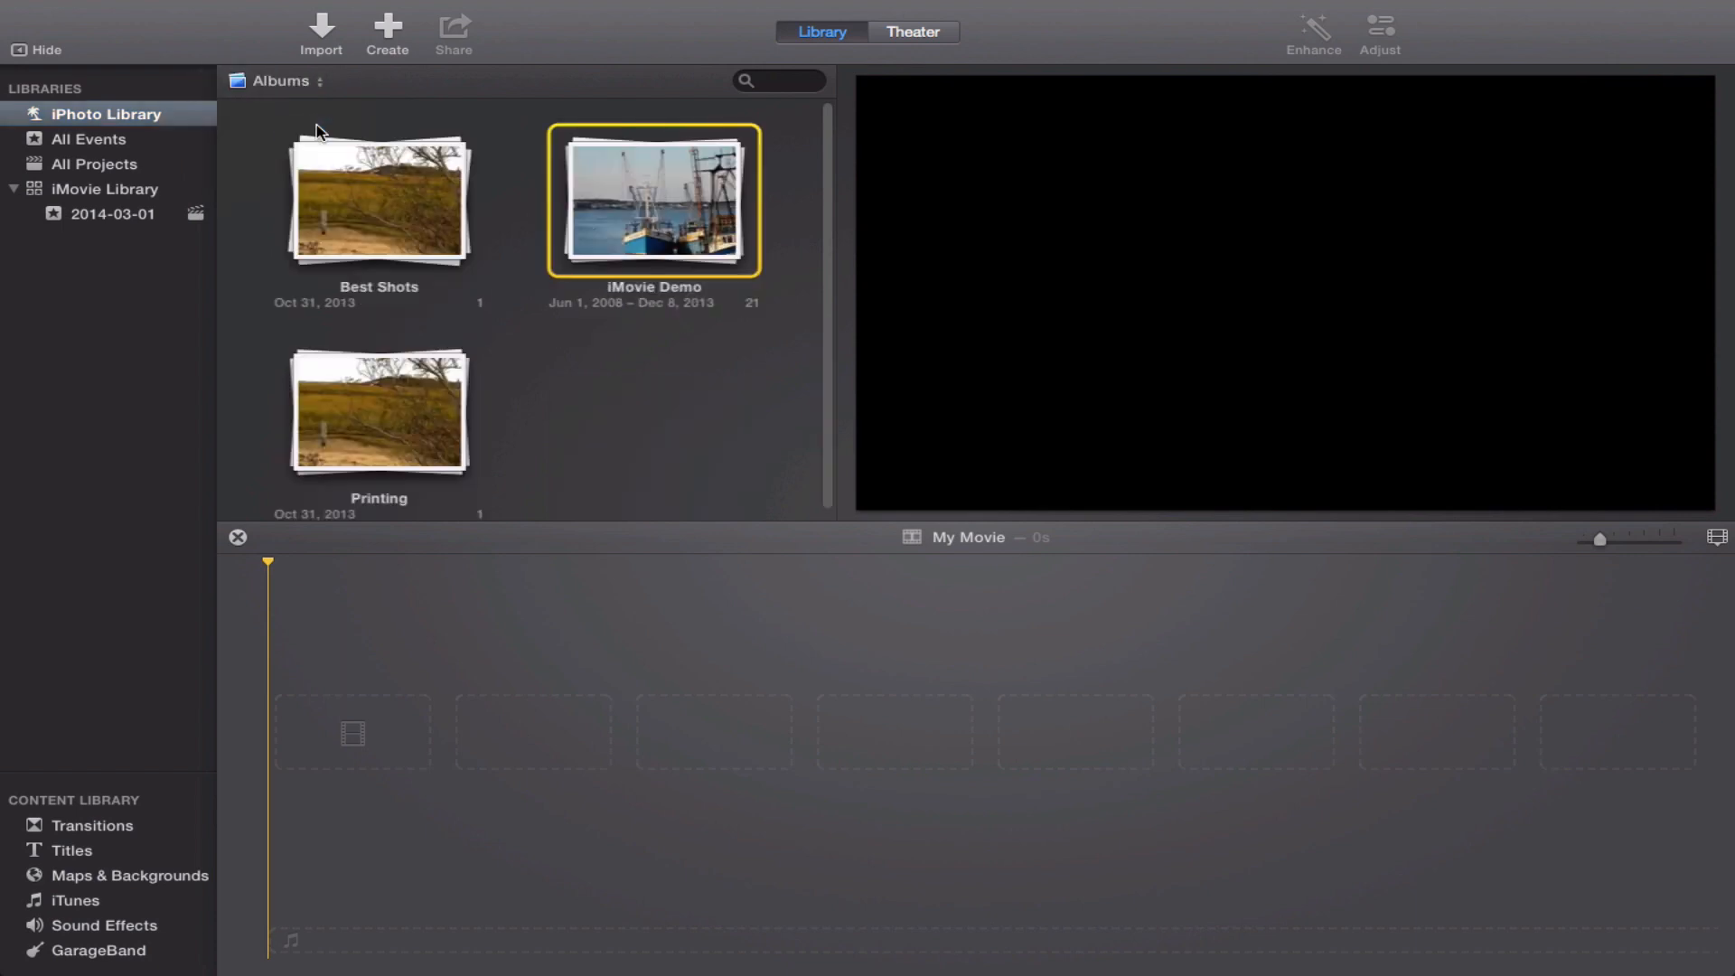
double_click(605, 214)
click(544, 223)
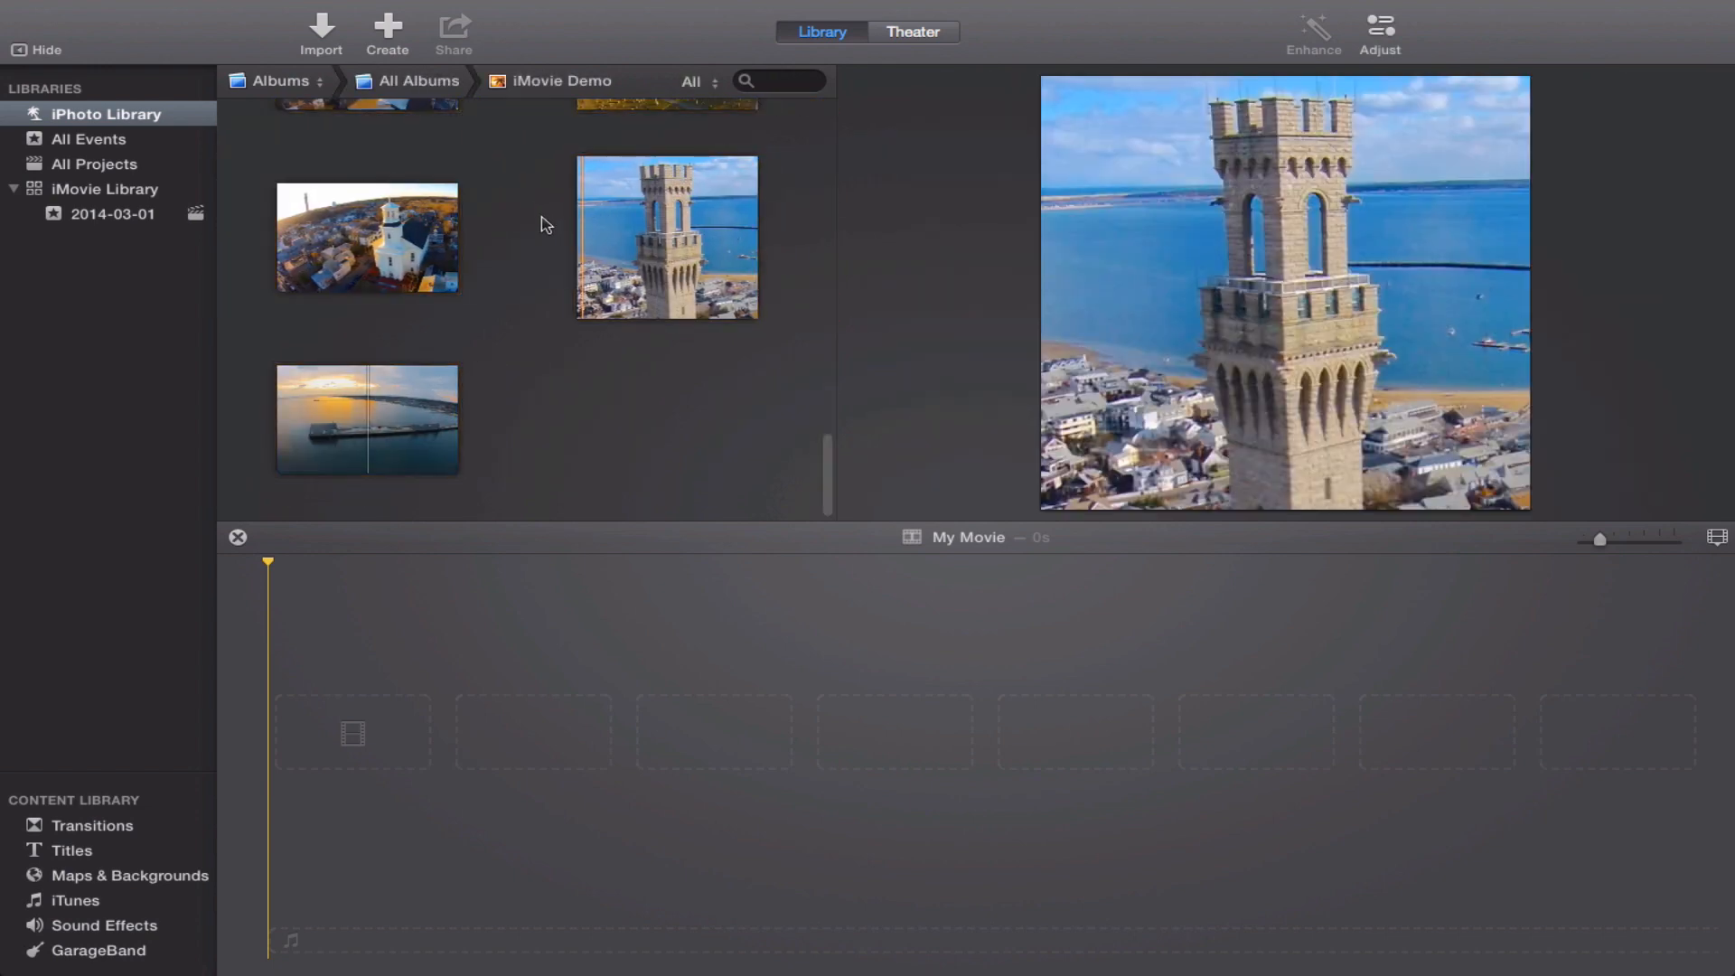
scroll(546, 224, up, 10)
scroll(545, 224, down, 10)
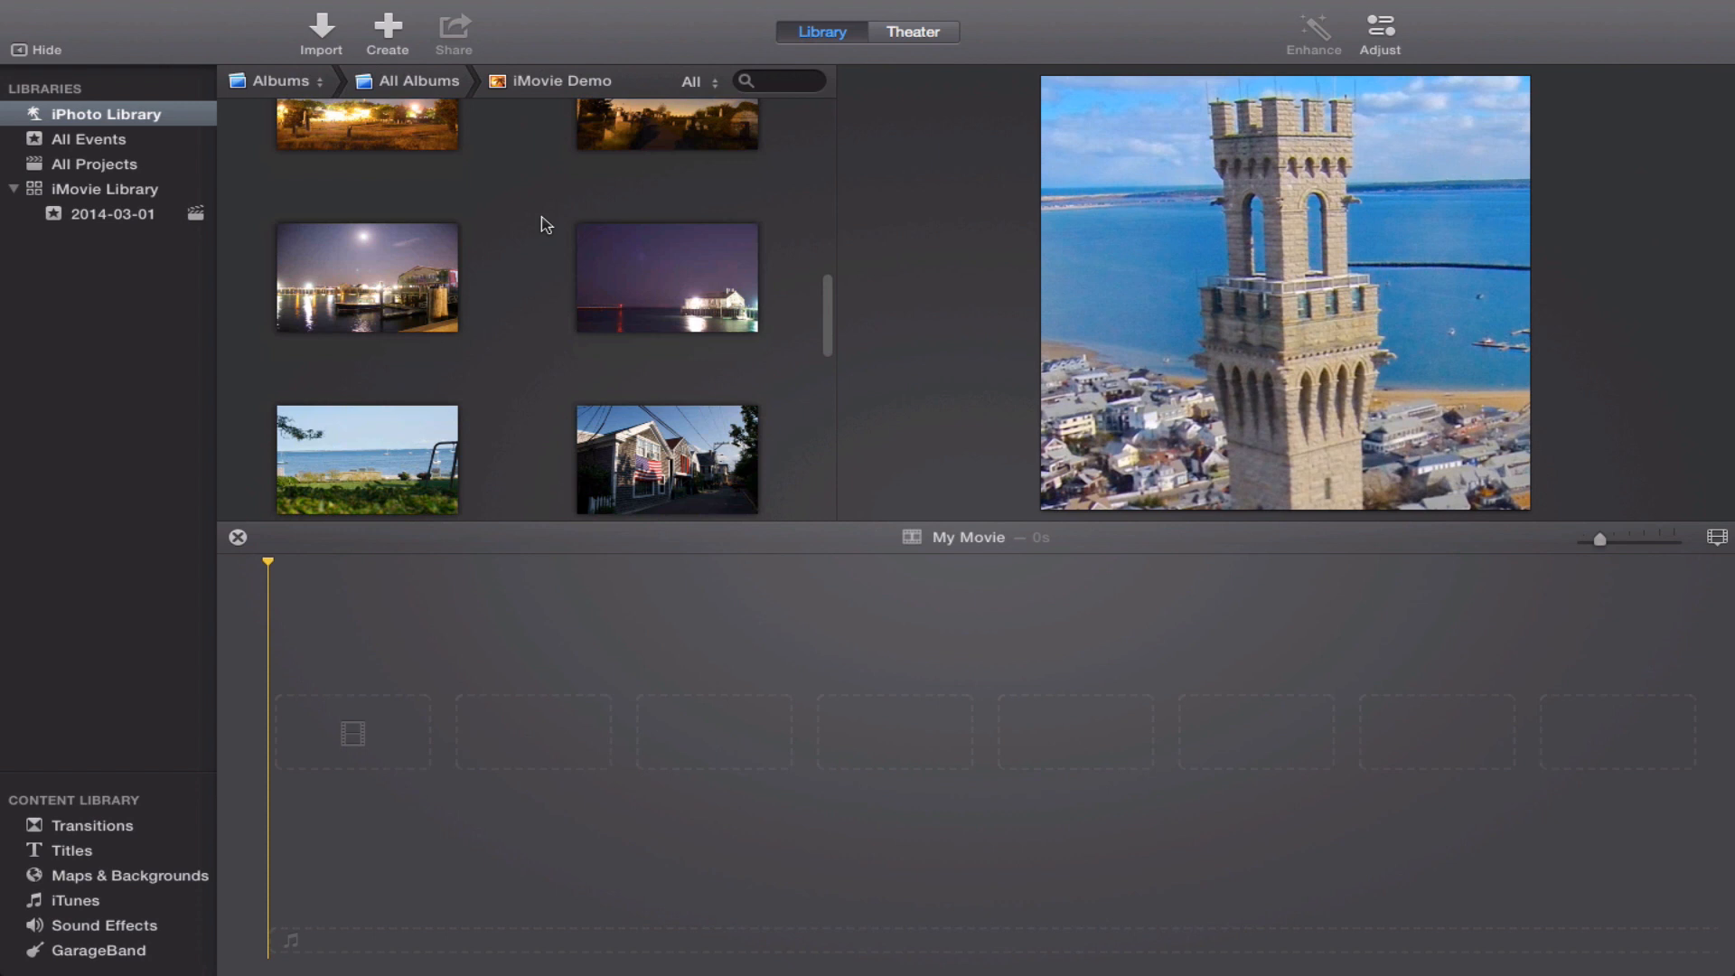
scroll(546, 224, up, 10)
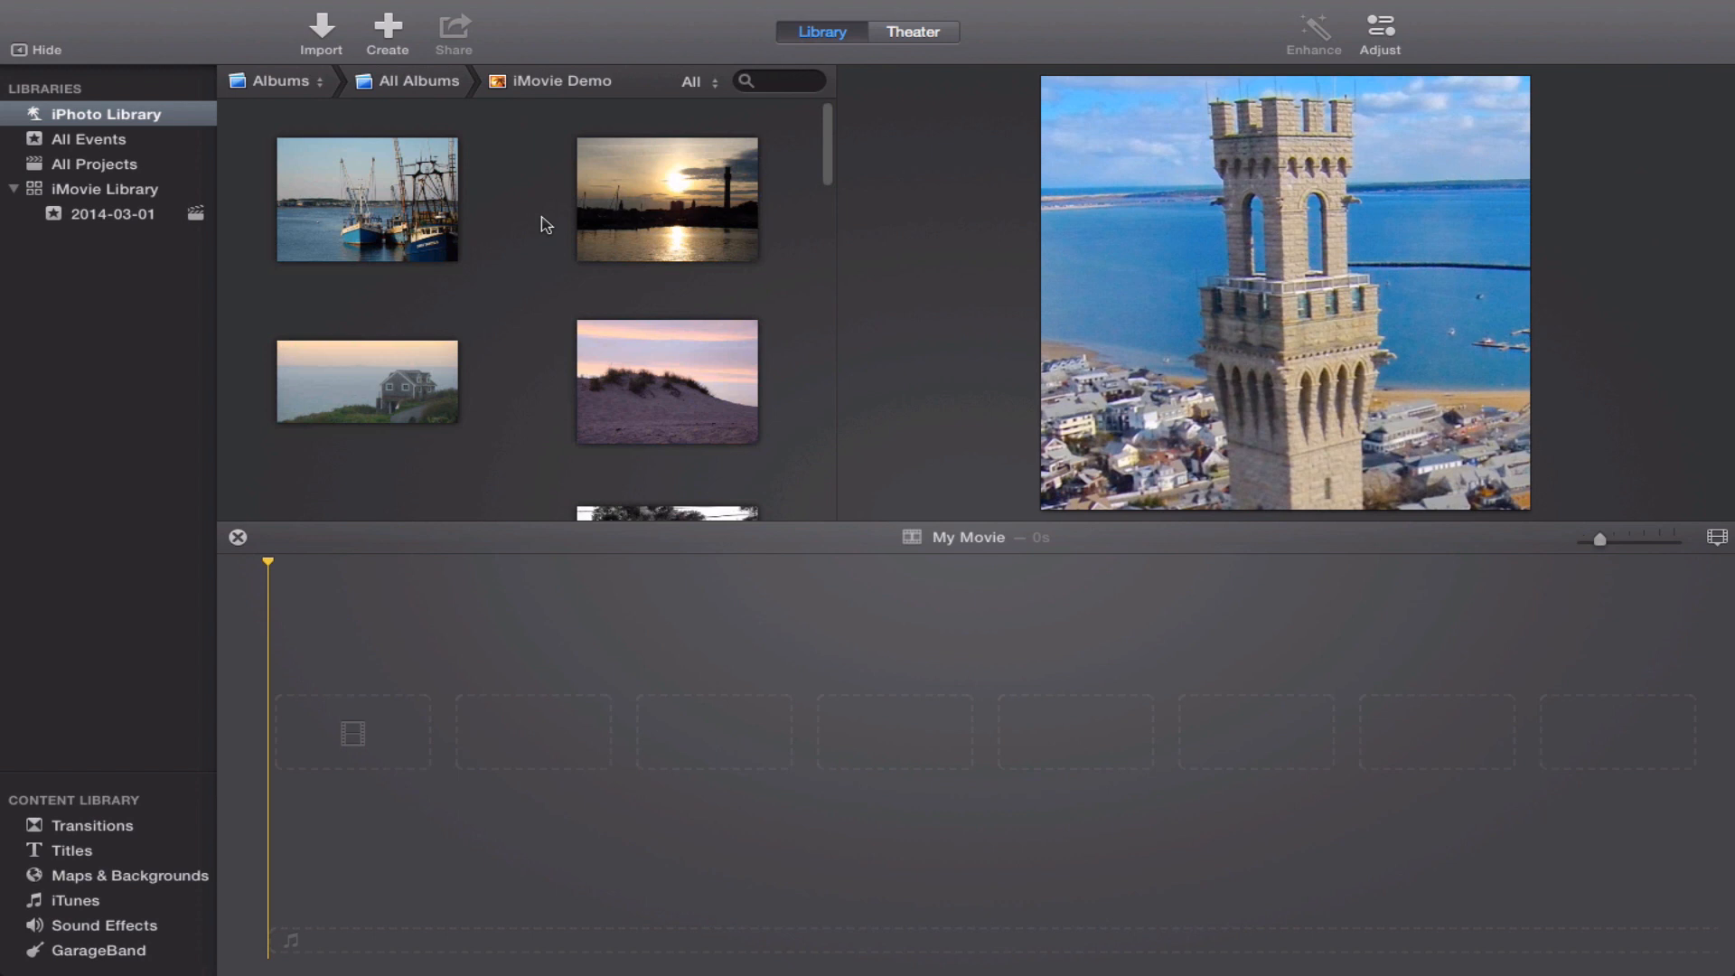
Preview individual photos in the iMovie Demo album, such as the fishing boats and the Cape Cod shells.
click(388, 182)
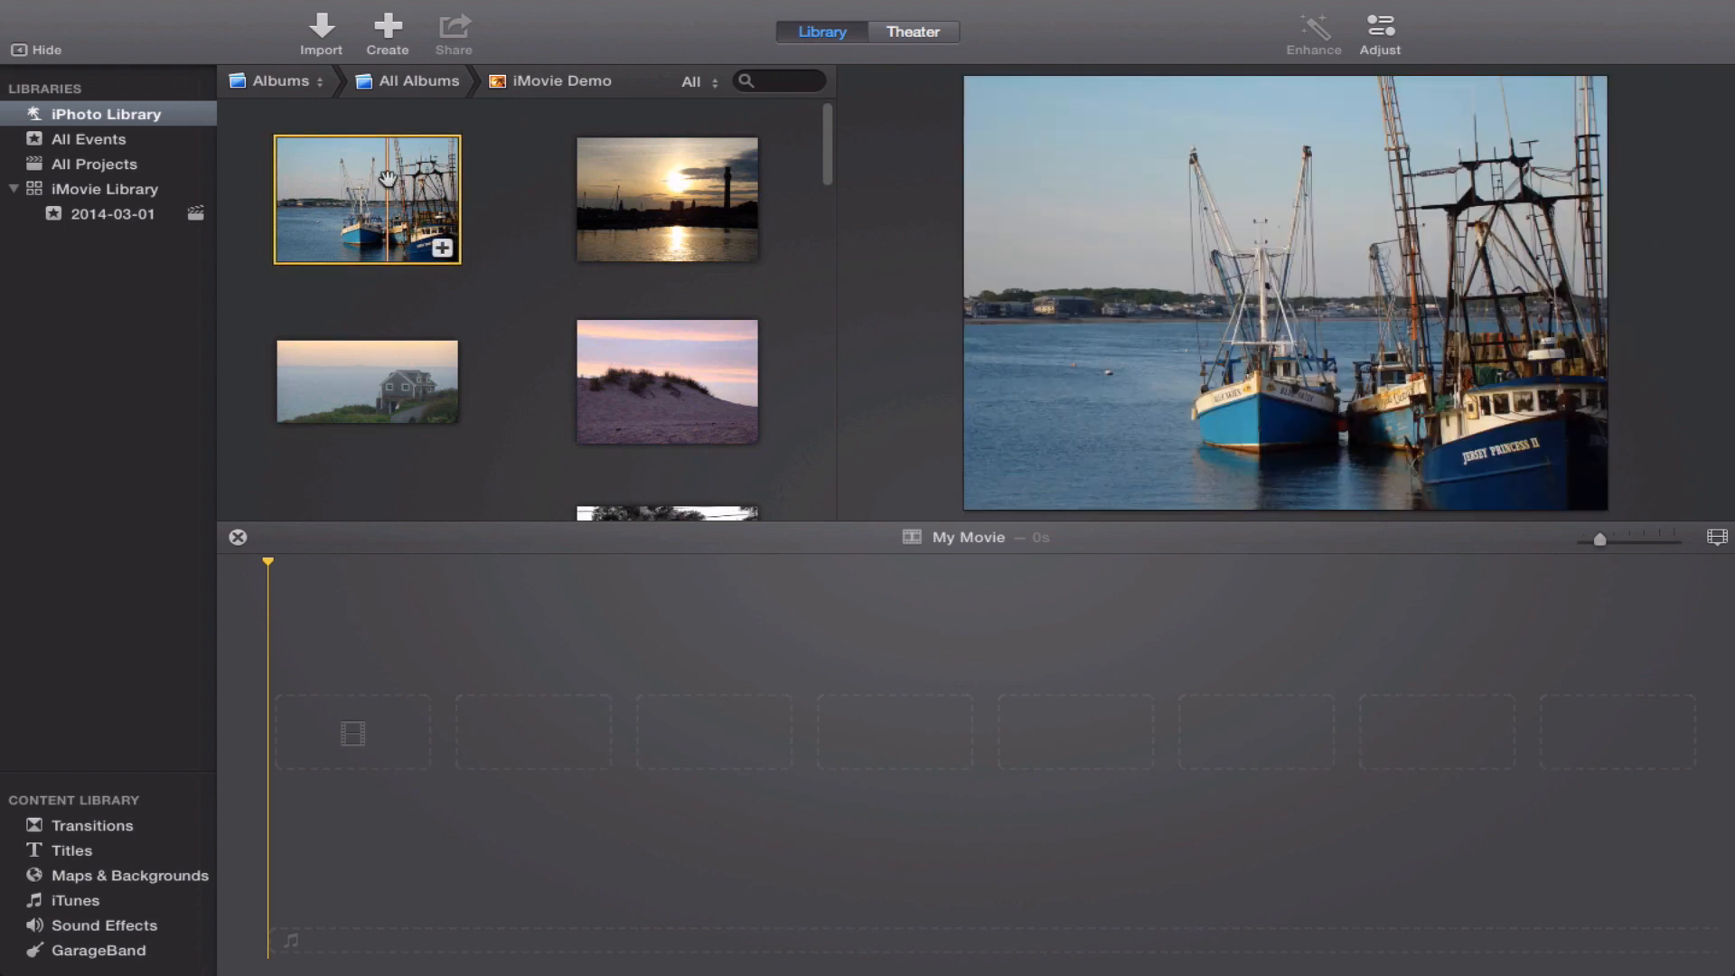
scroll(389, 178, down, 5)
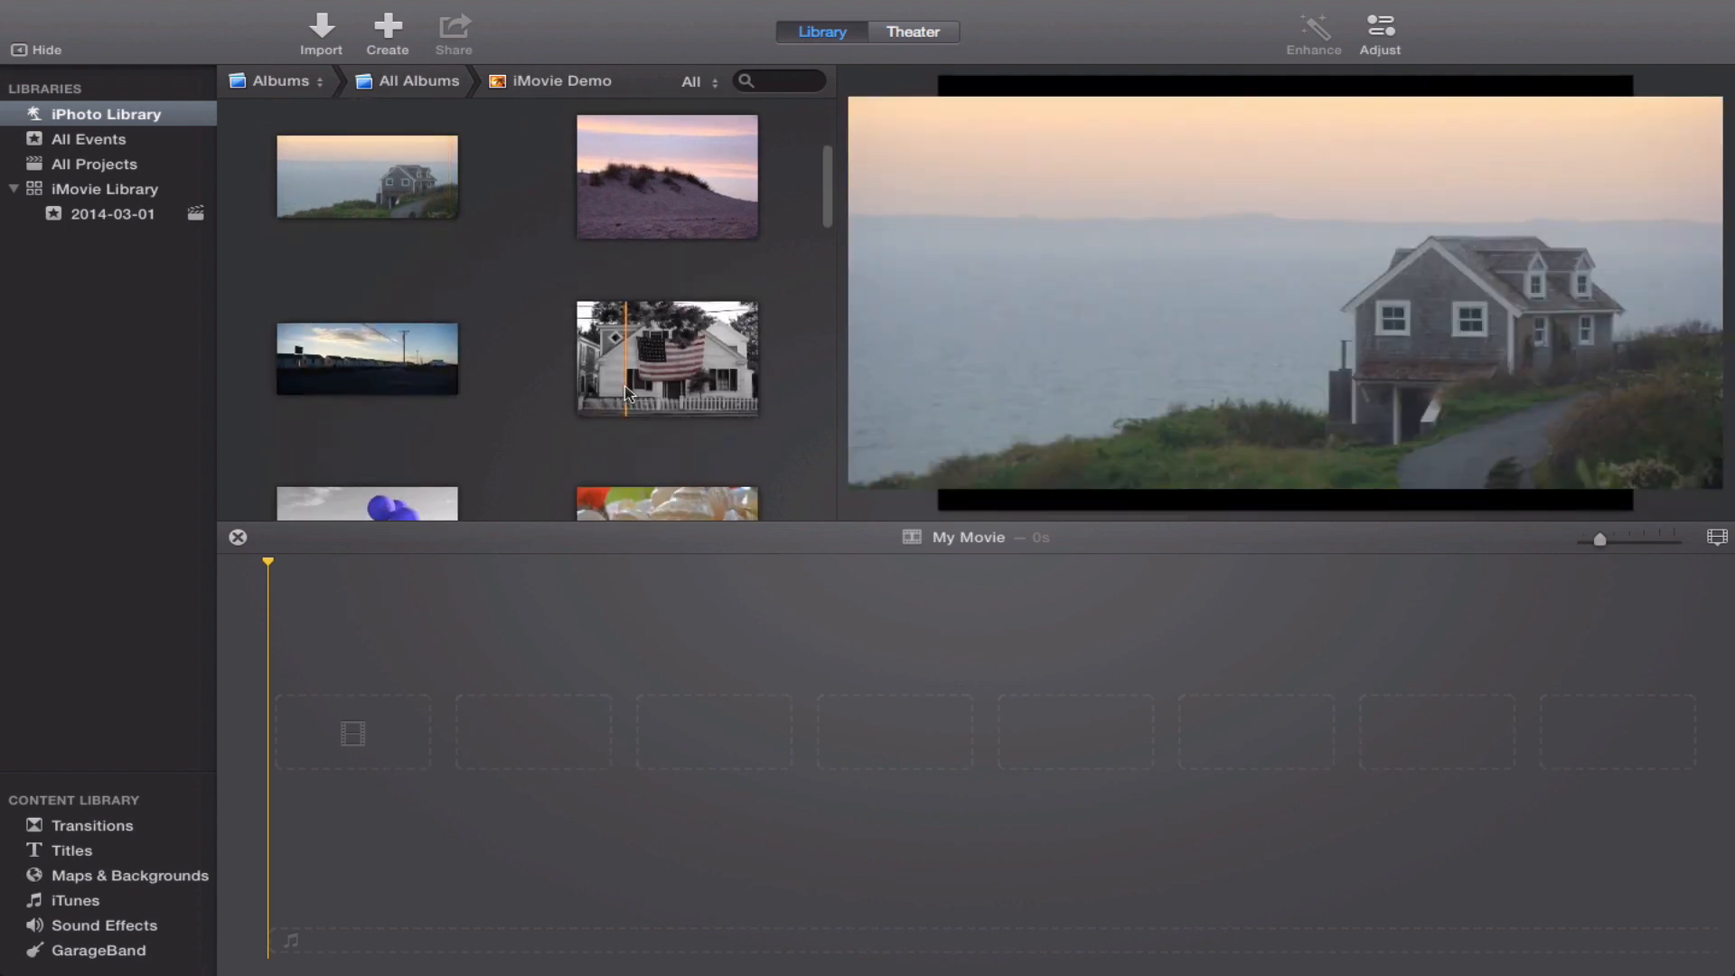
click(630, 394)
scroll(630, 394, down, 3)
scroll(630, 394, down, 2)
click(651, 360)
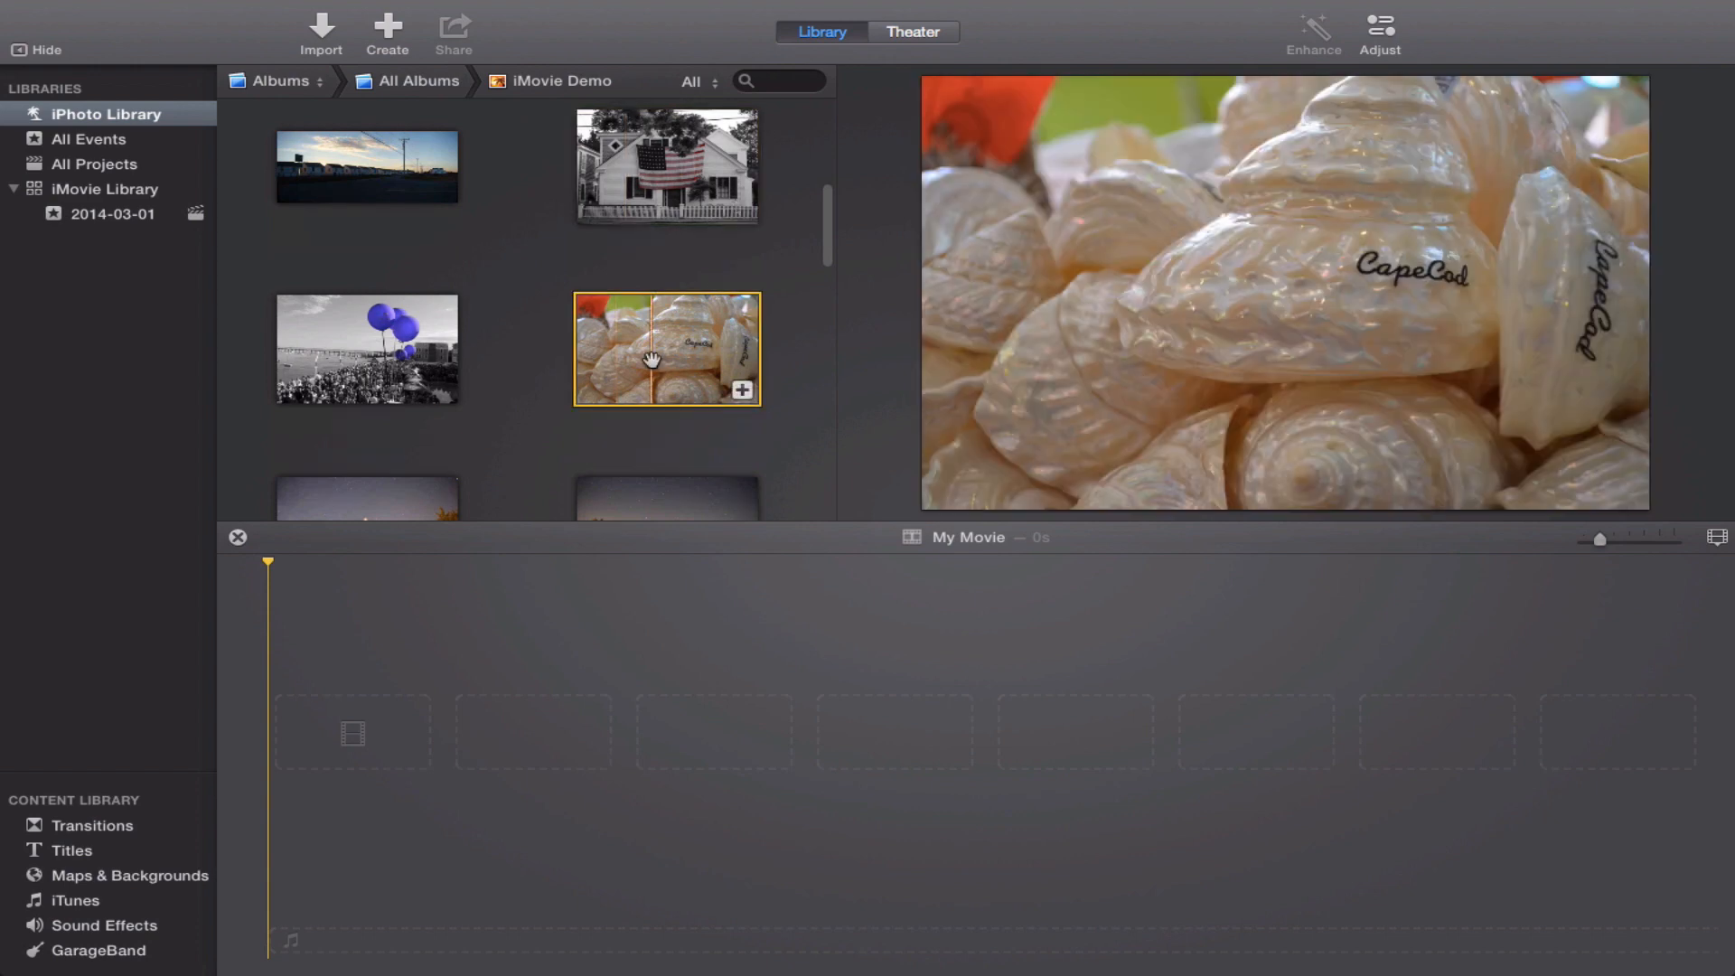
scroll(651, 359, up, 5)
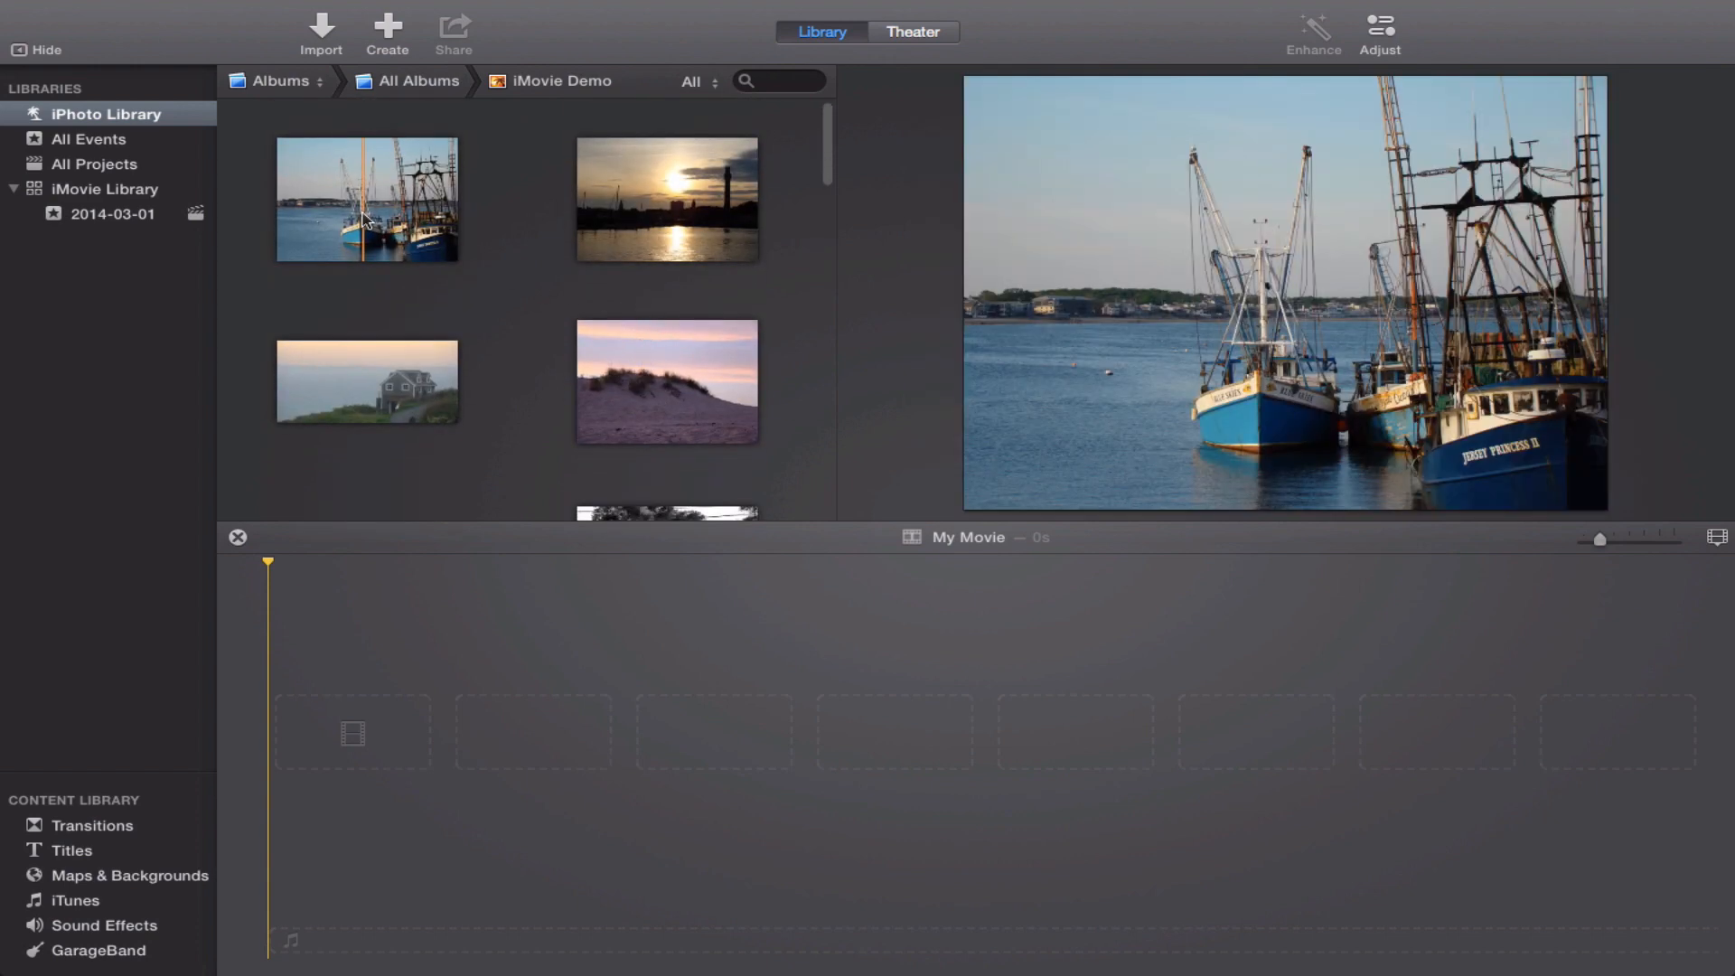
Add the fishing boats, dune, flag house, roadside cottages, Cape Cod shells and starry cemetery photos together to the timeline.
click(362, 215)
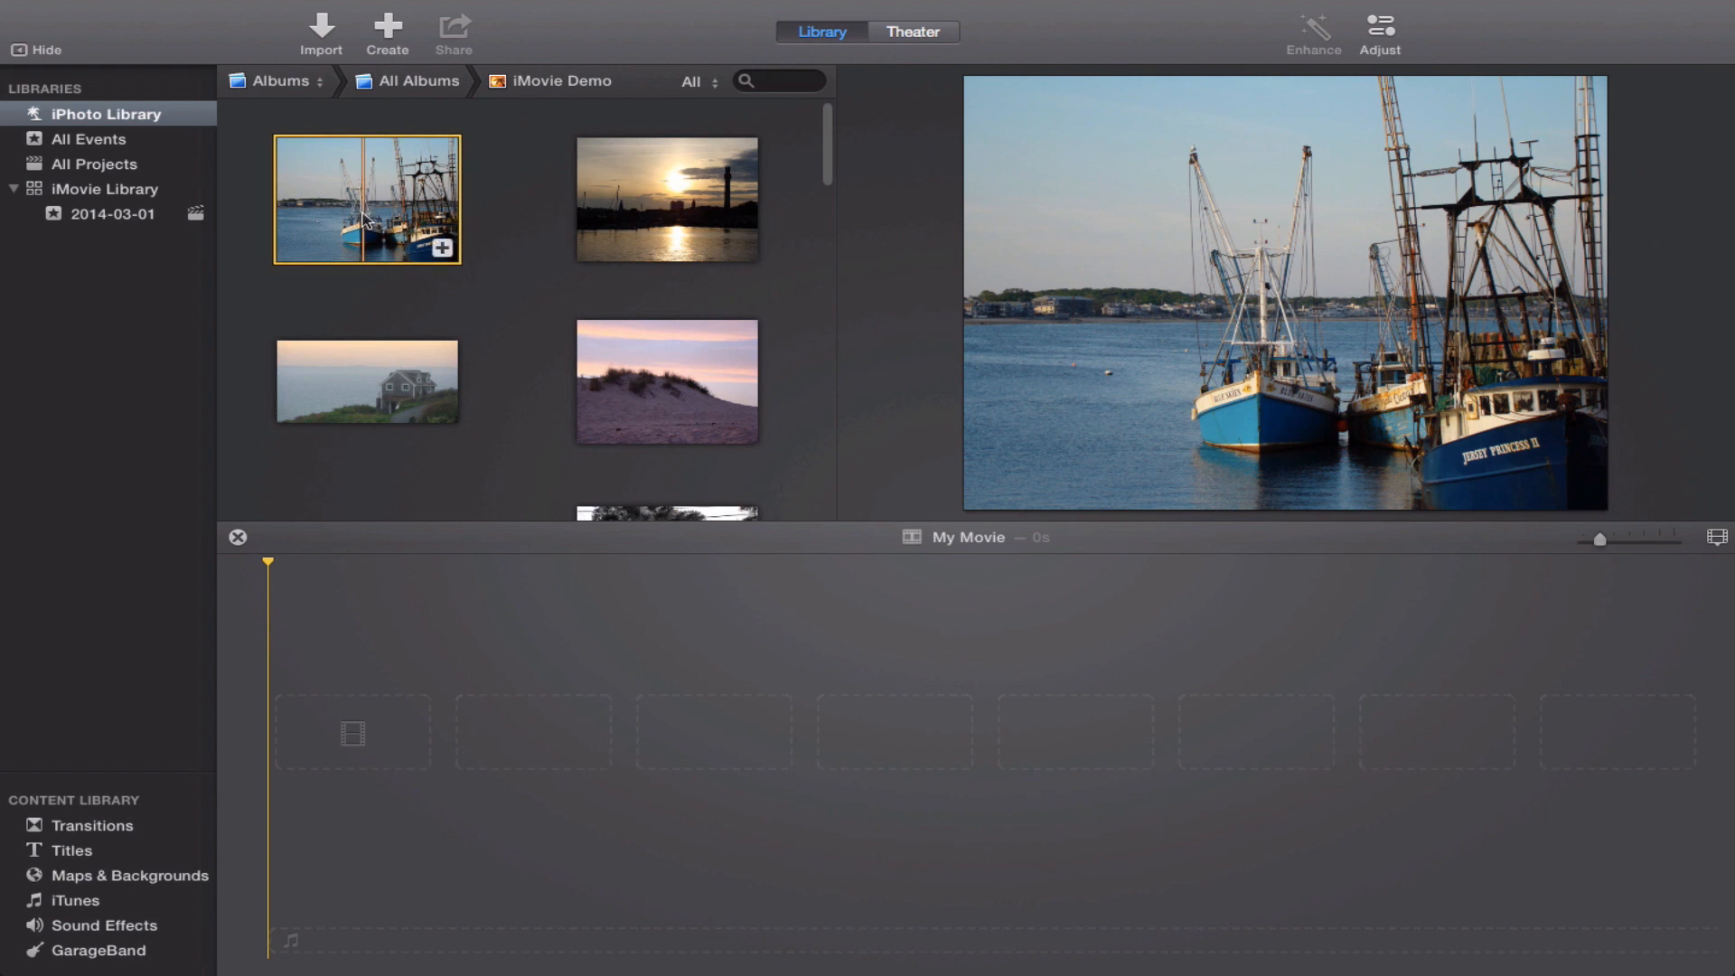
click(640, 385)
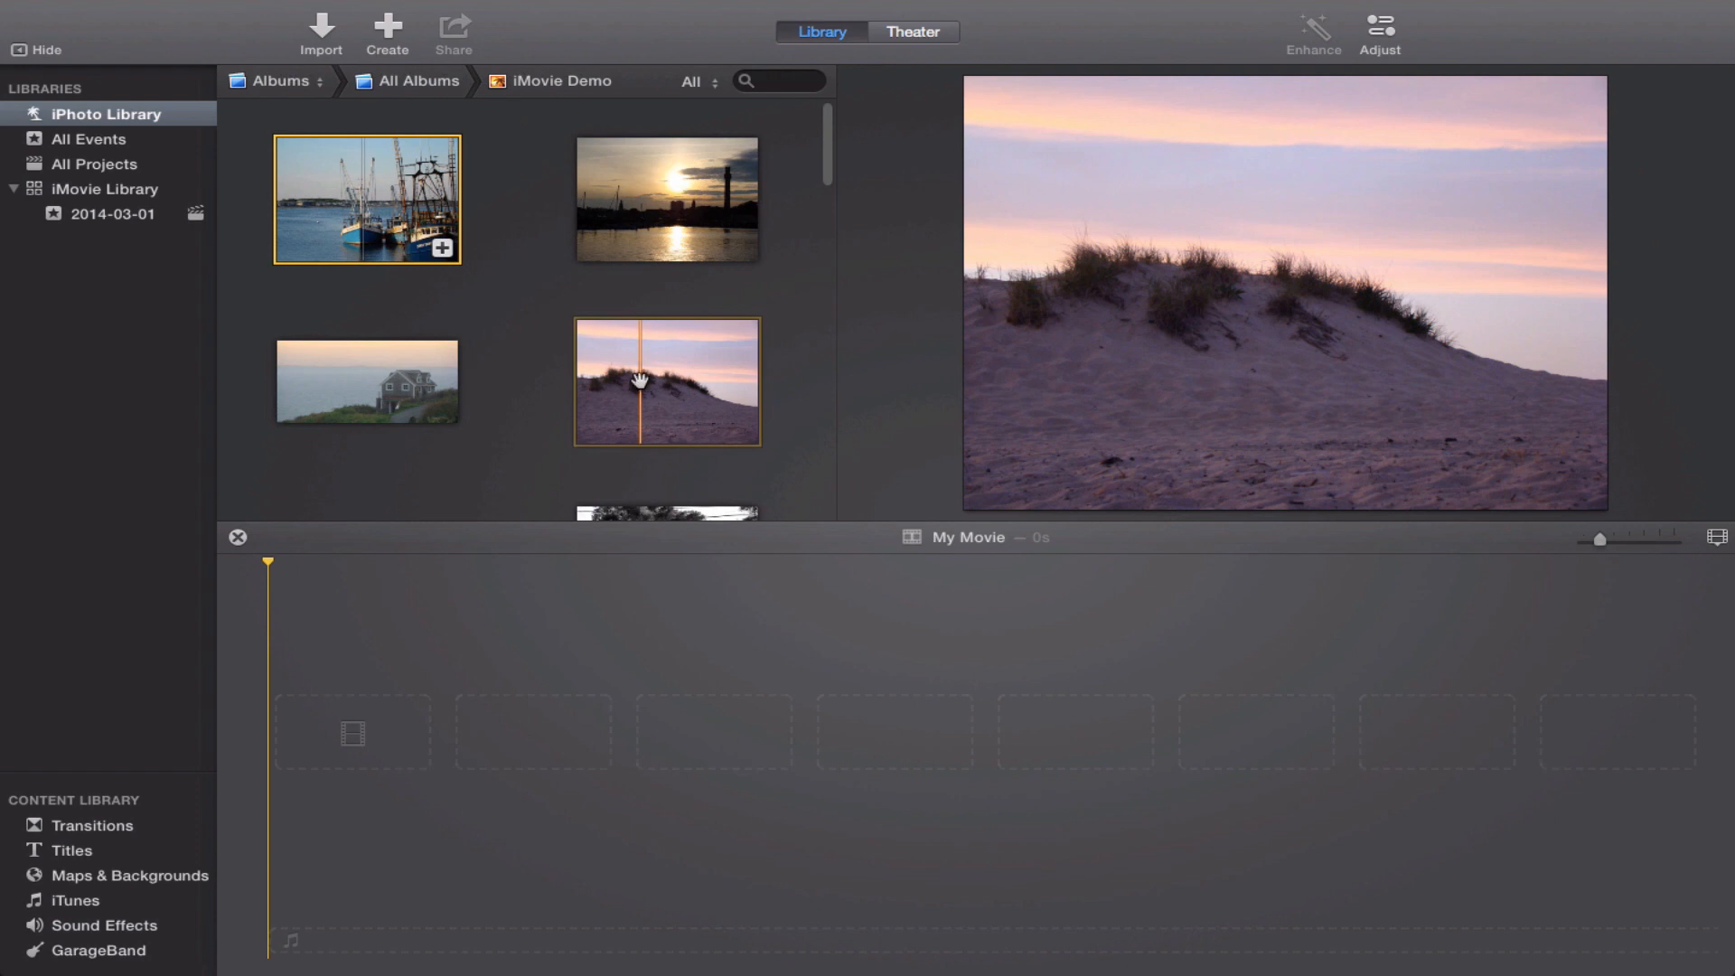
scroll(642, 387, down, 1)
scroll(643, 387, down, 3)
click(621, 329)
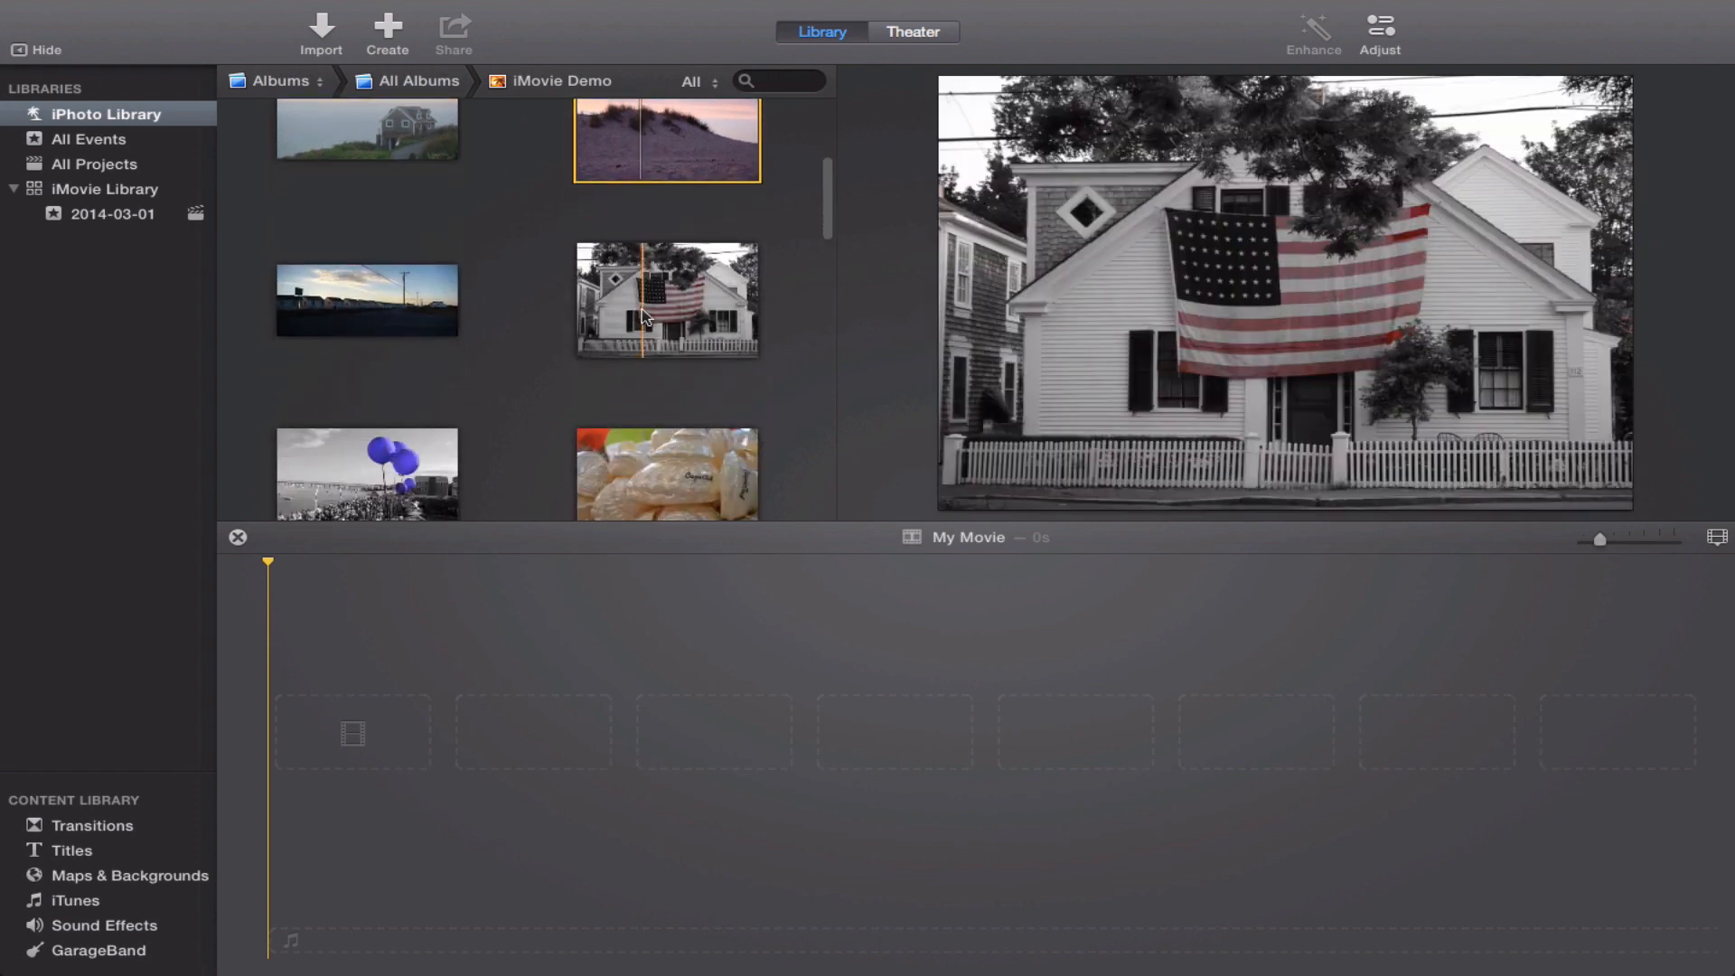
click(359, 321)
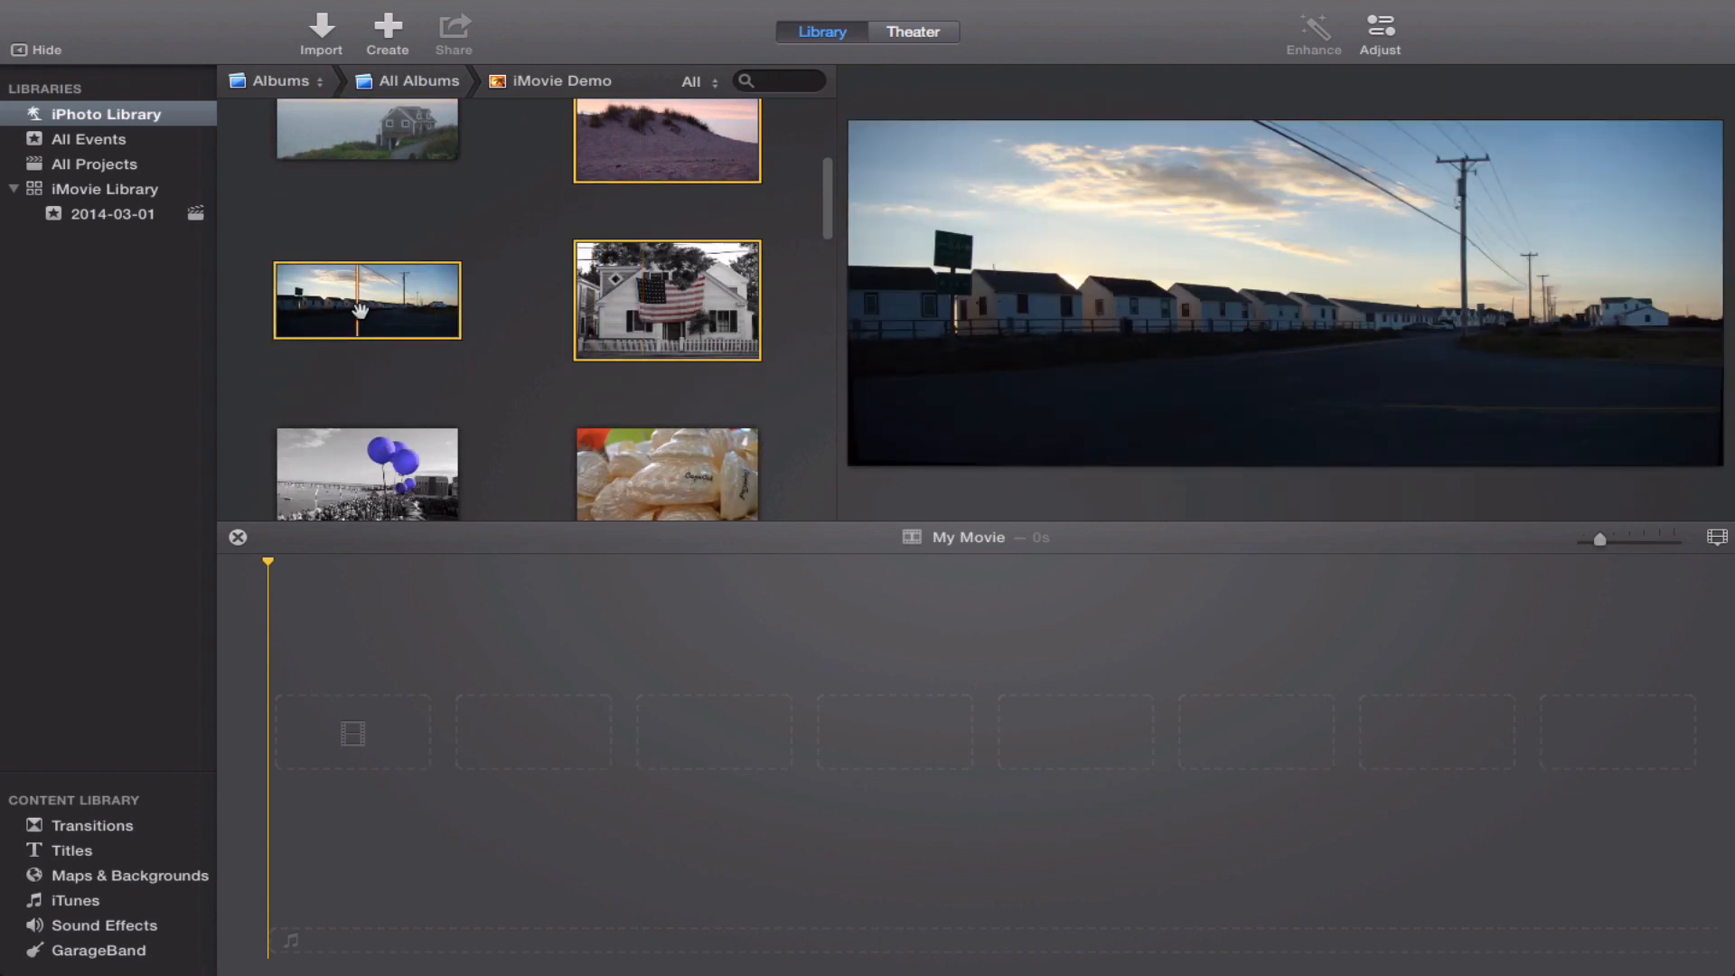
click(659, 473)
scroll(664, 479, down, 3)
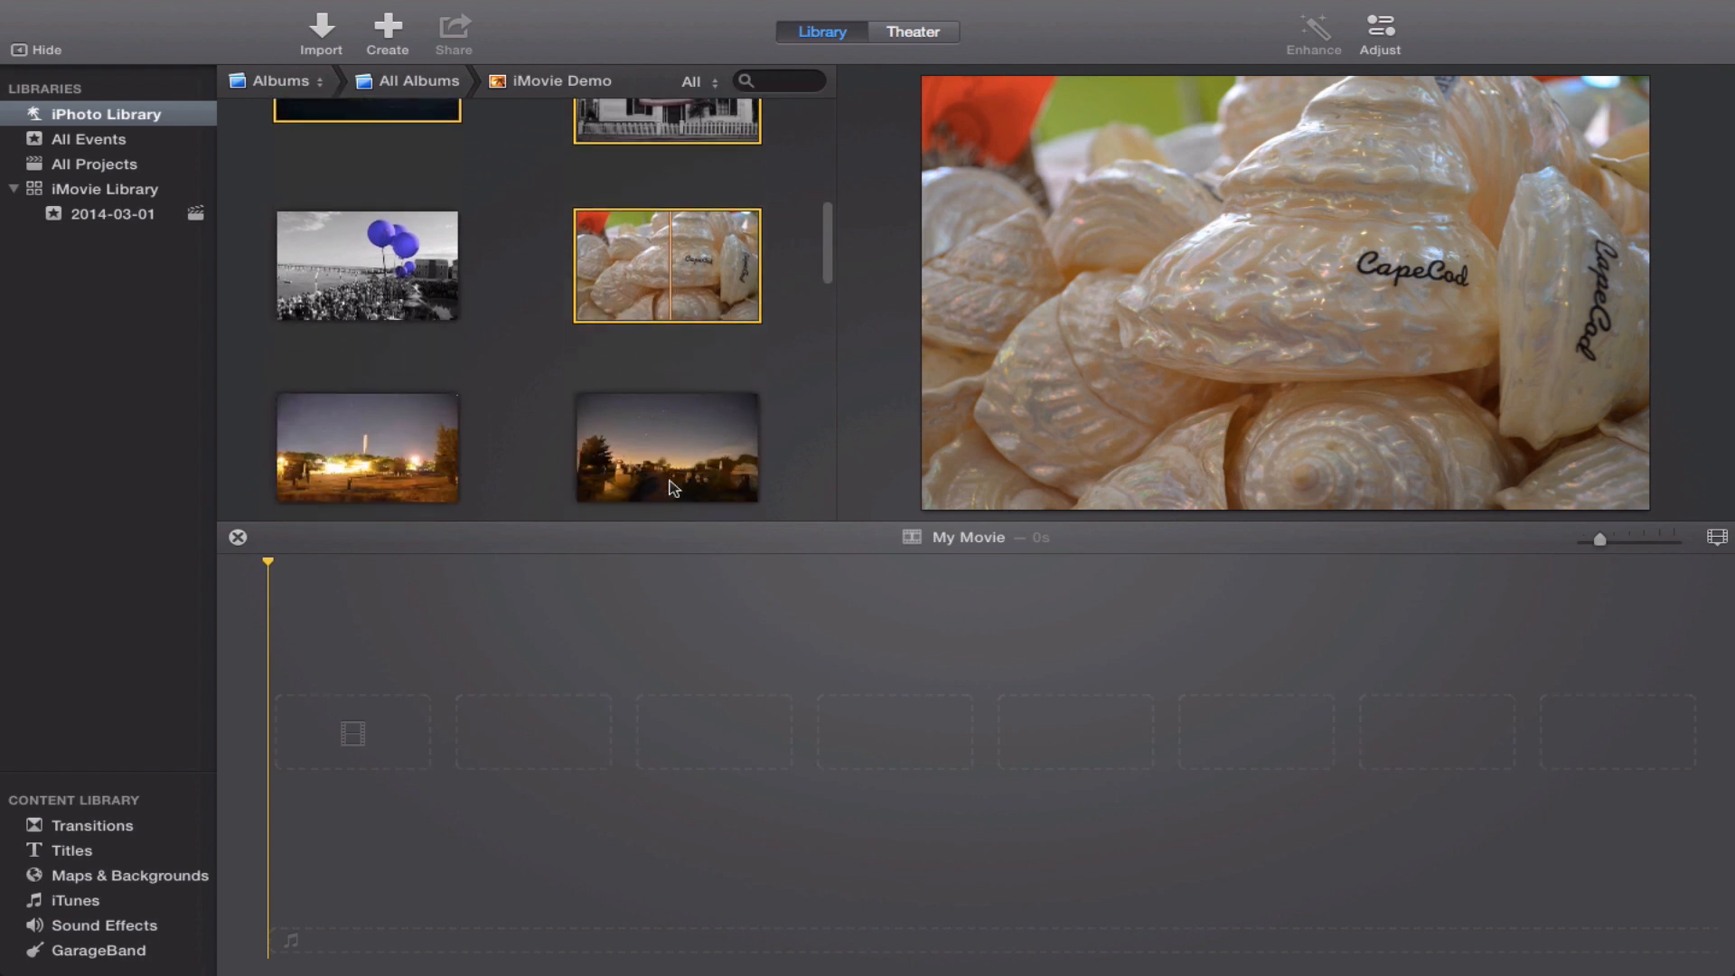
click(660, 417)
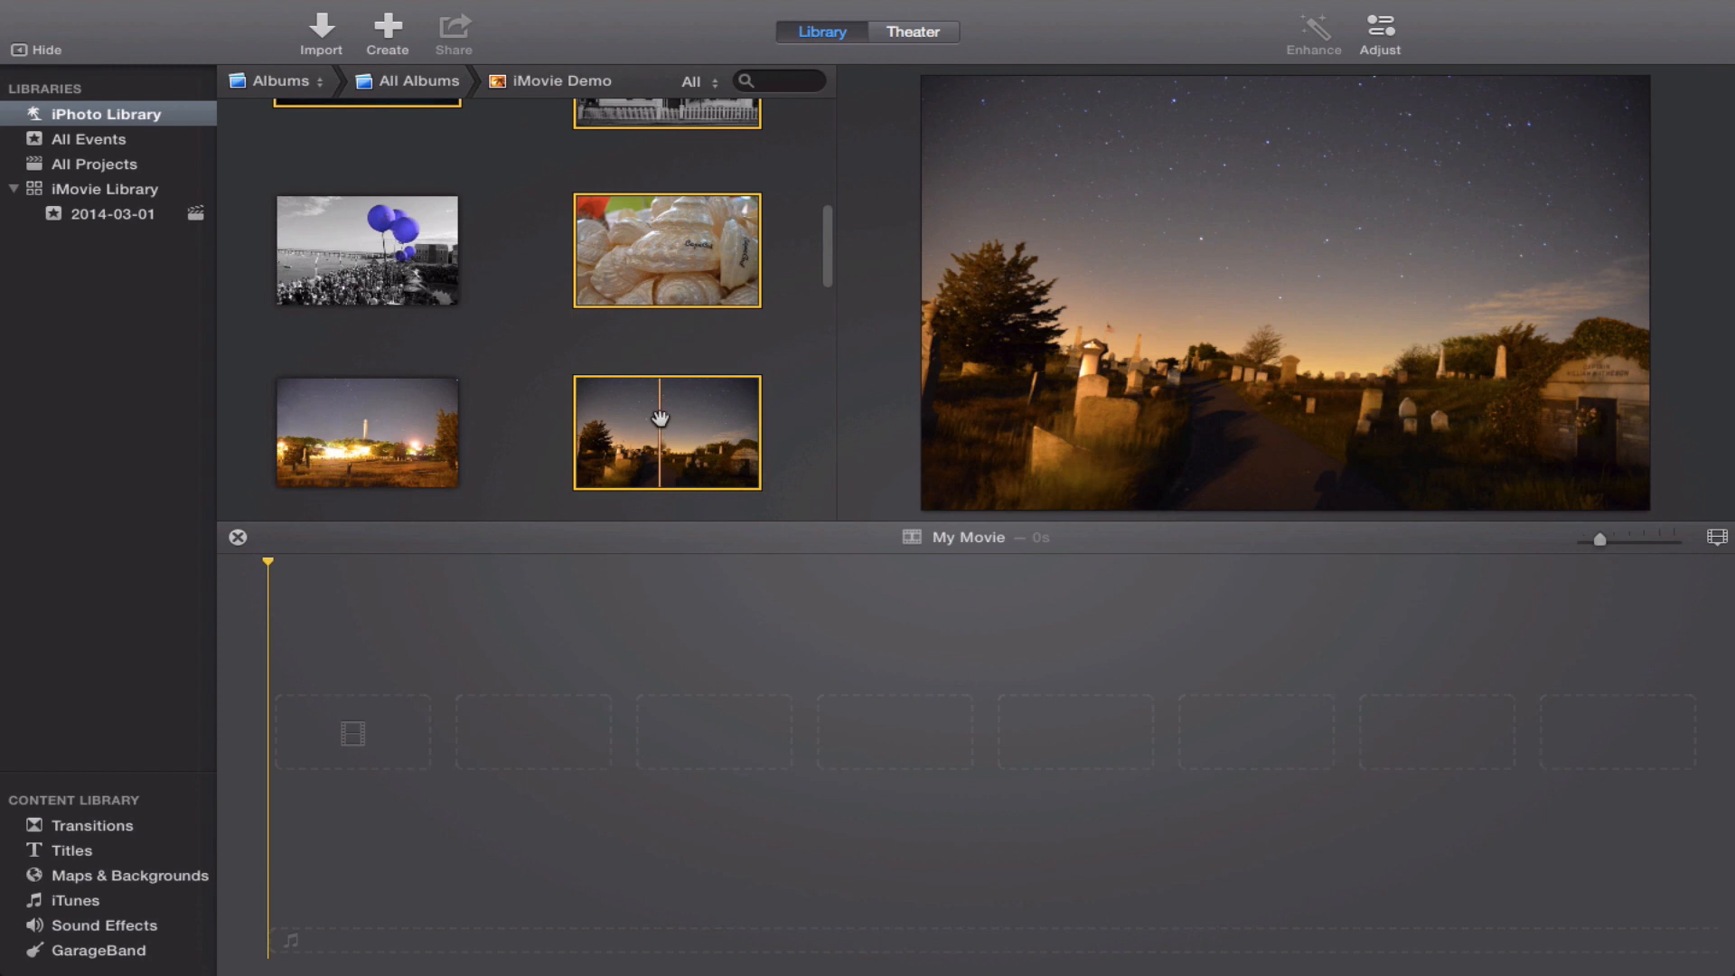
drag(665, 426, 287, 743)
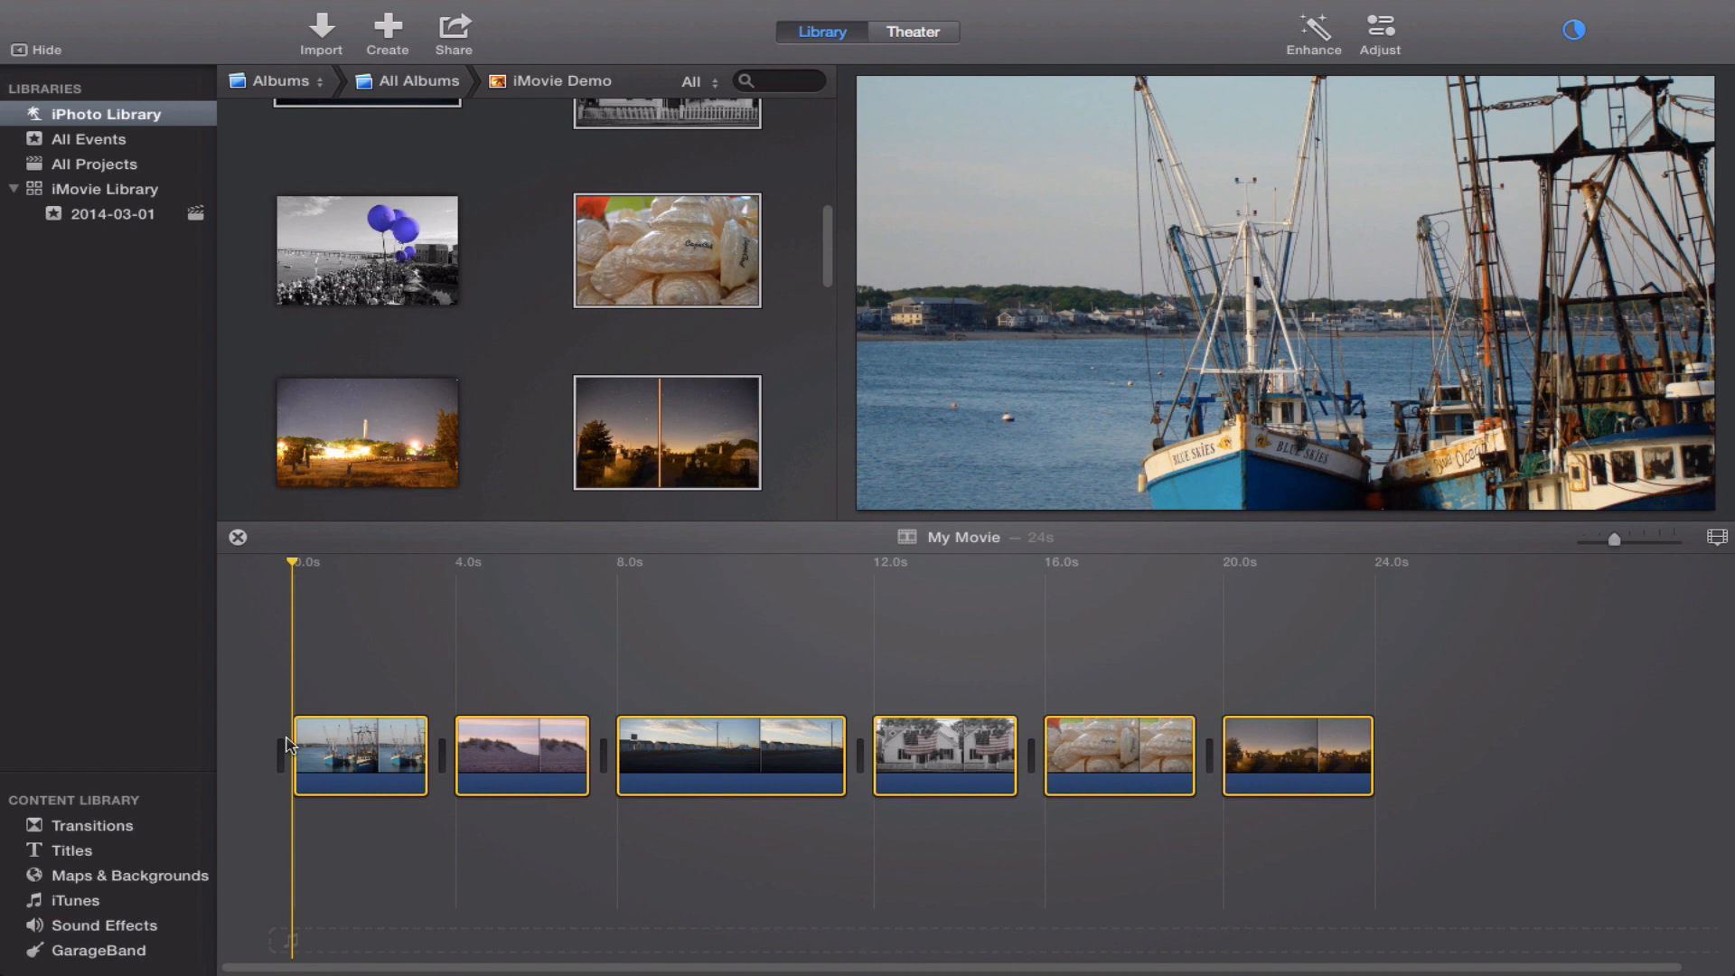
Delete the six selected photo clips from the timeline.
key(Delete)
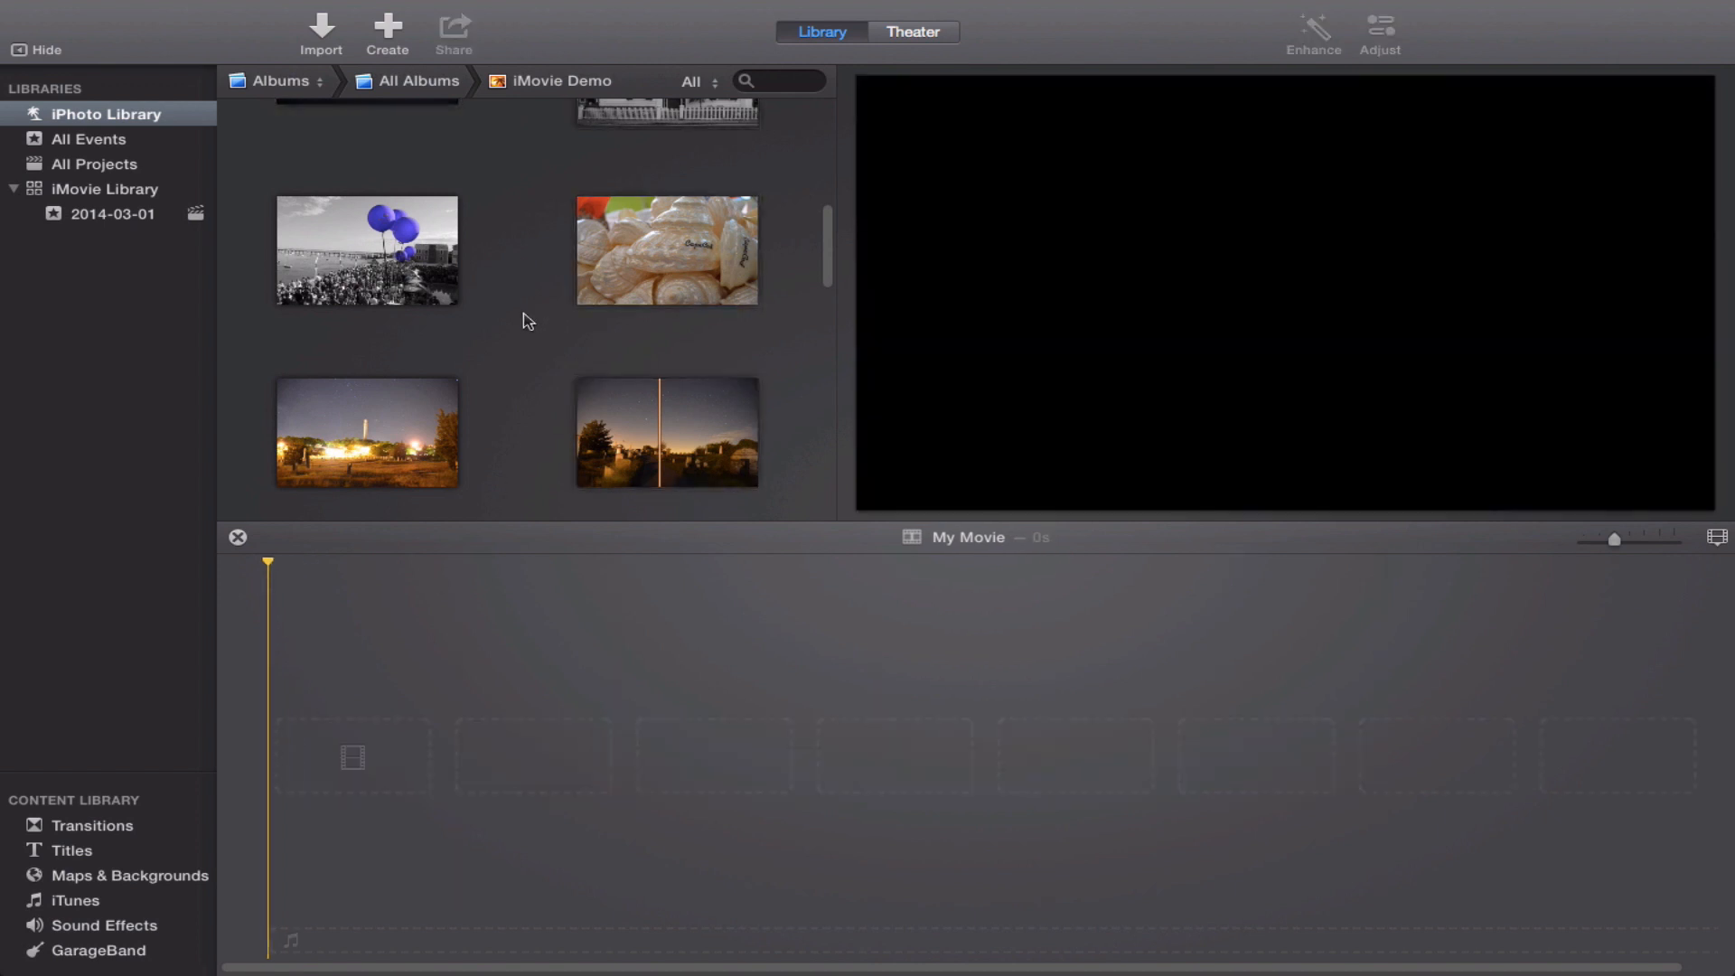
scroll(527, 318, up, 5)
scroll(529, 321, down, 2)
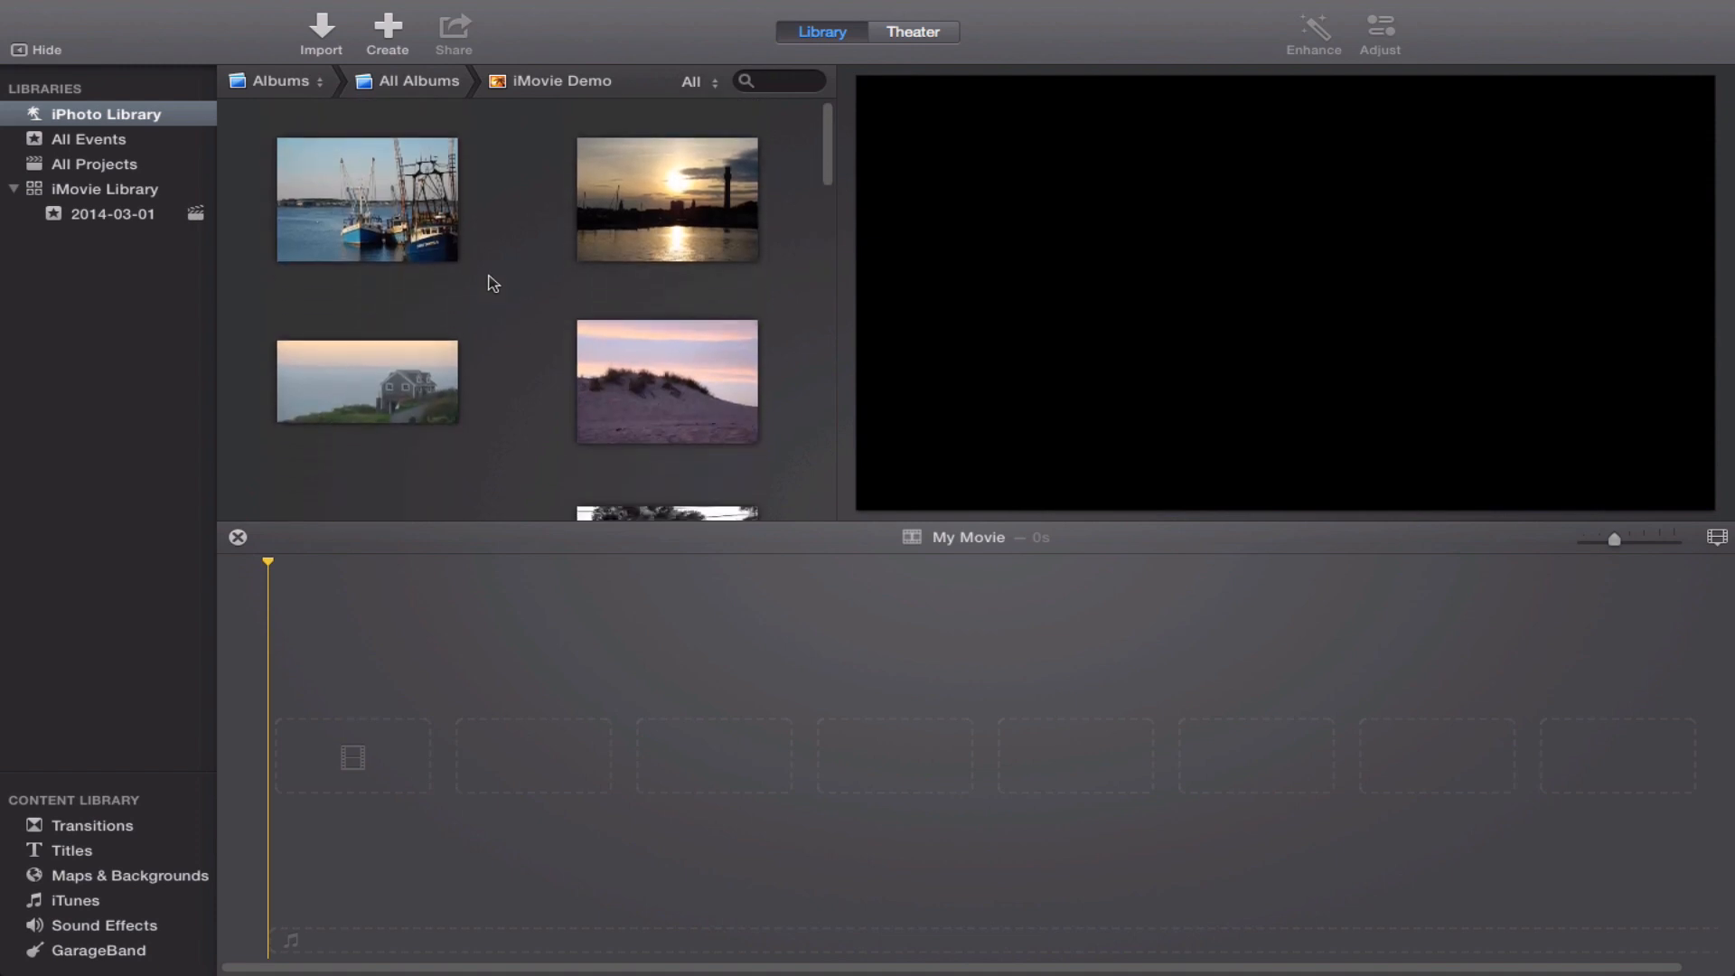
Add all photos of the iMovie Demo album to the empty timeline at once, then clear the selection.
click(351, 194)
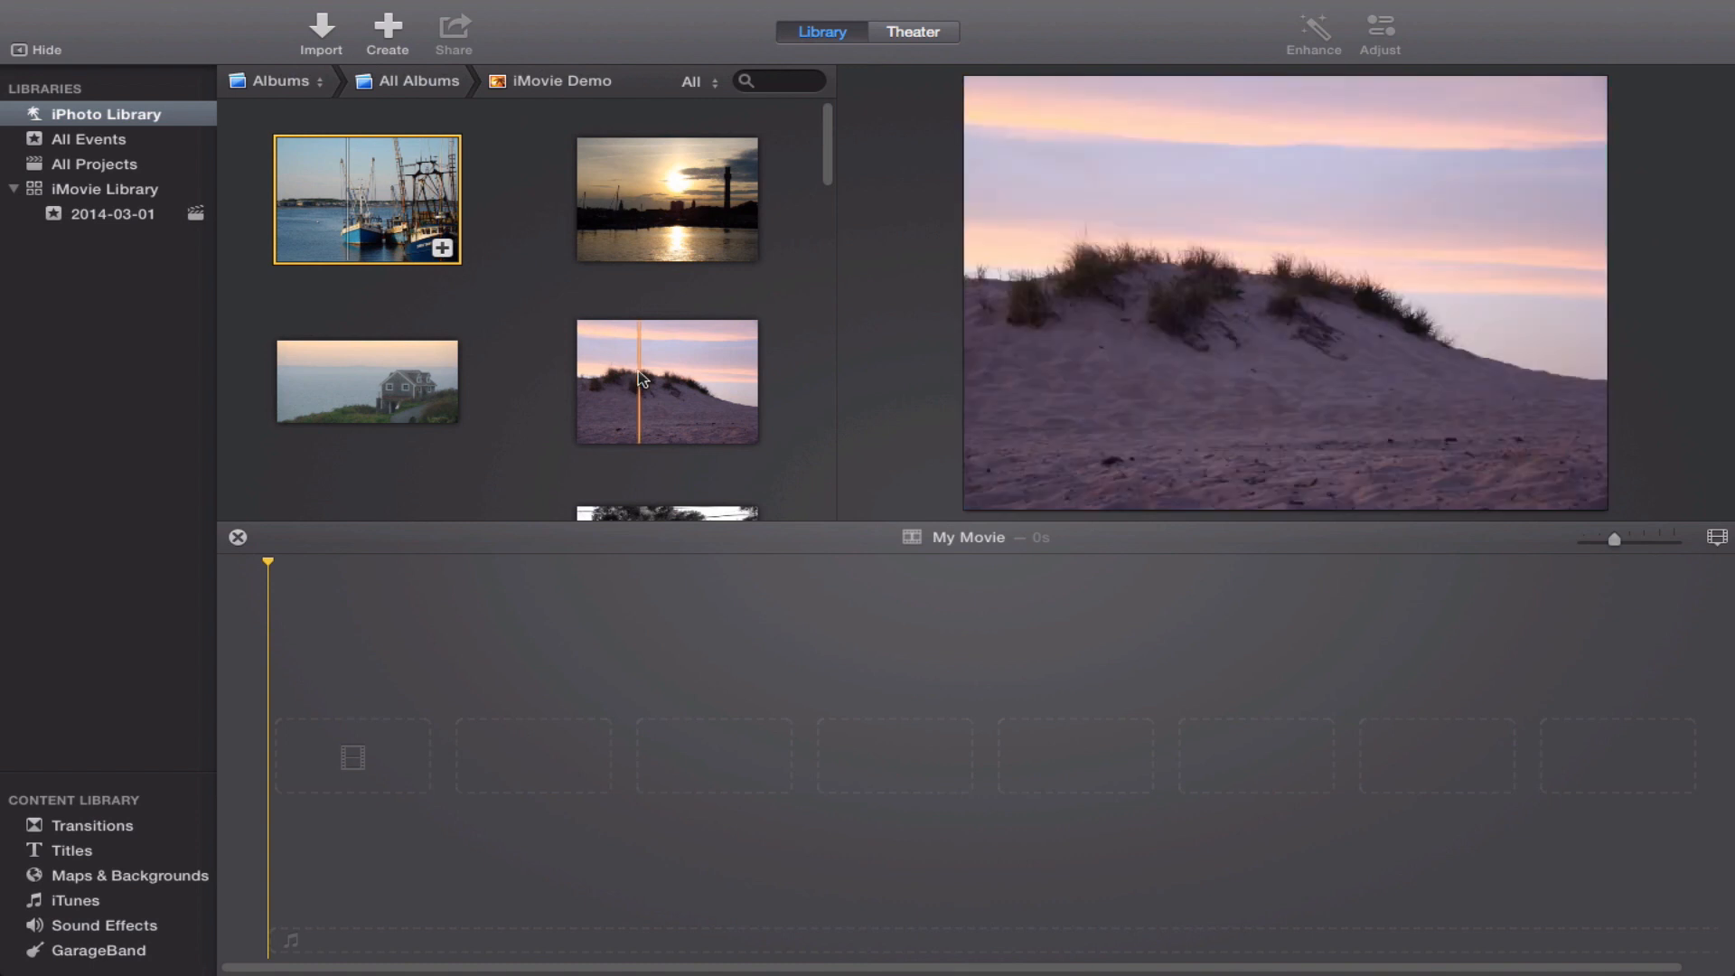
key(super+a)
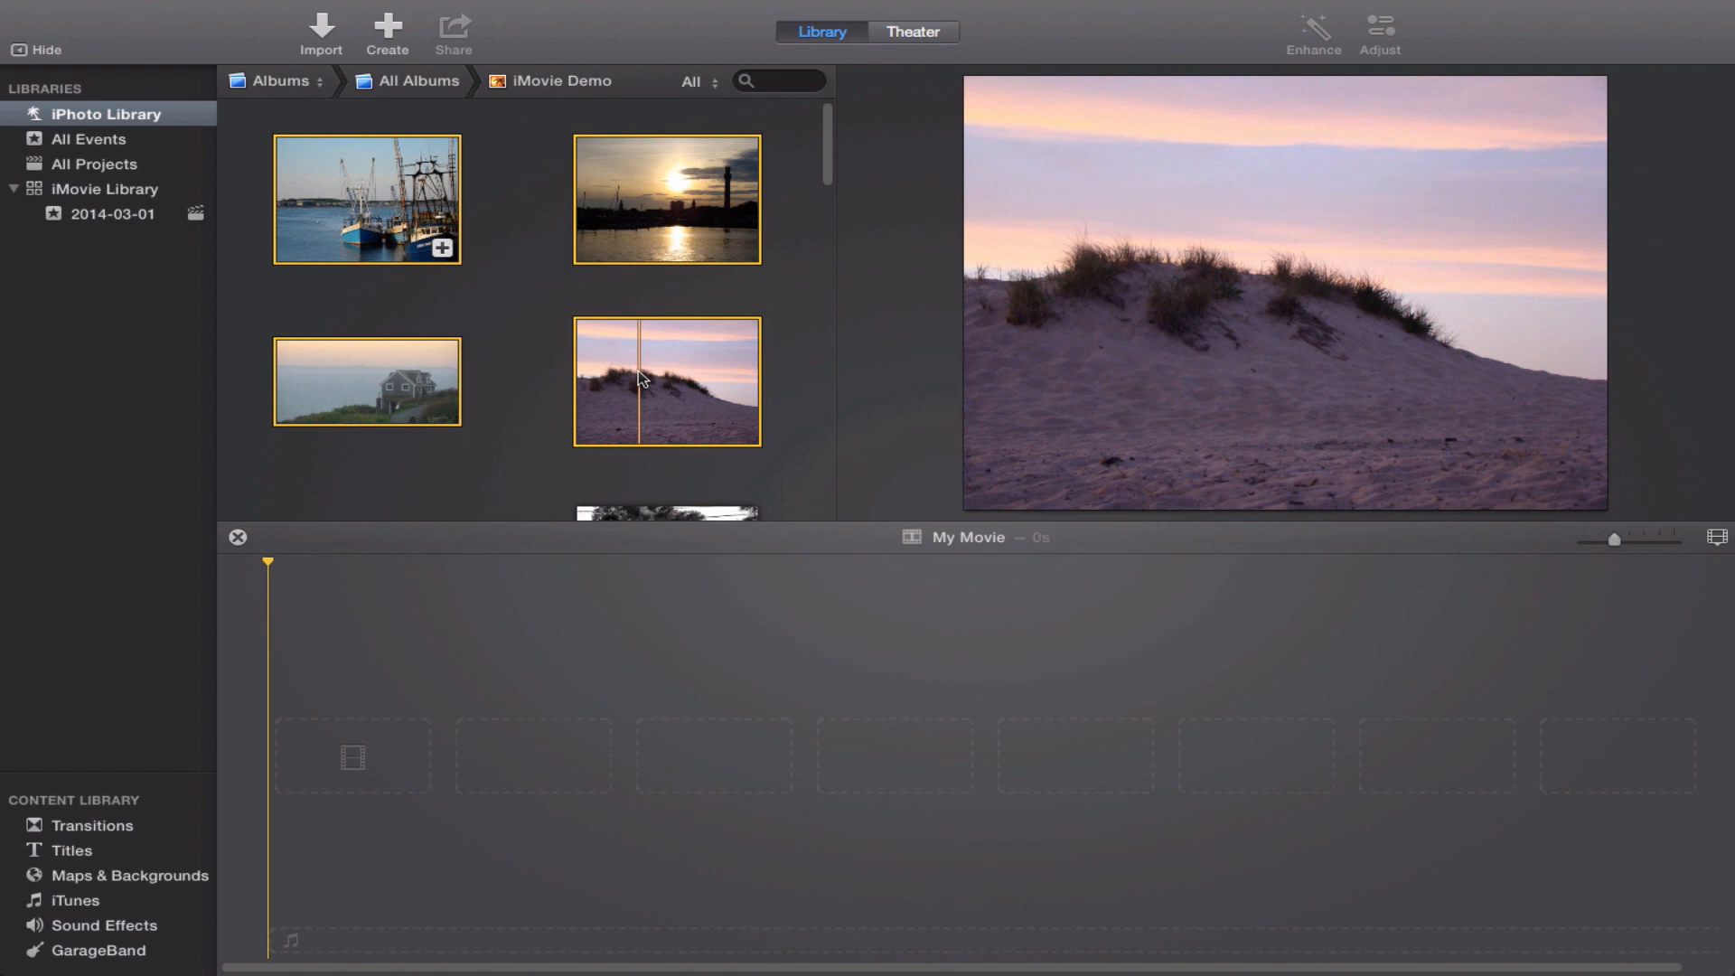
click(490, 325)
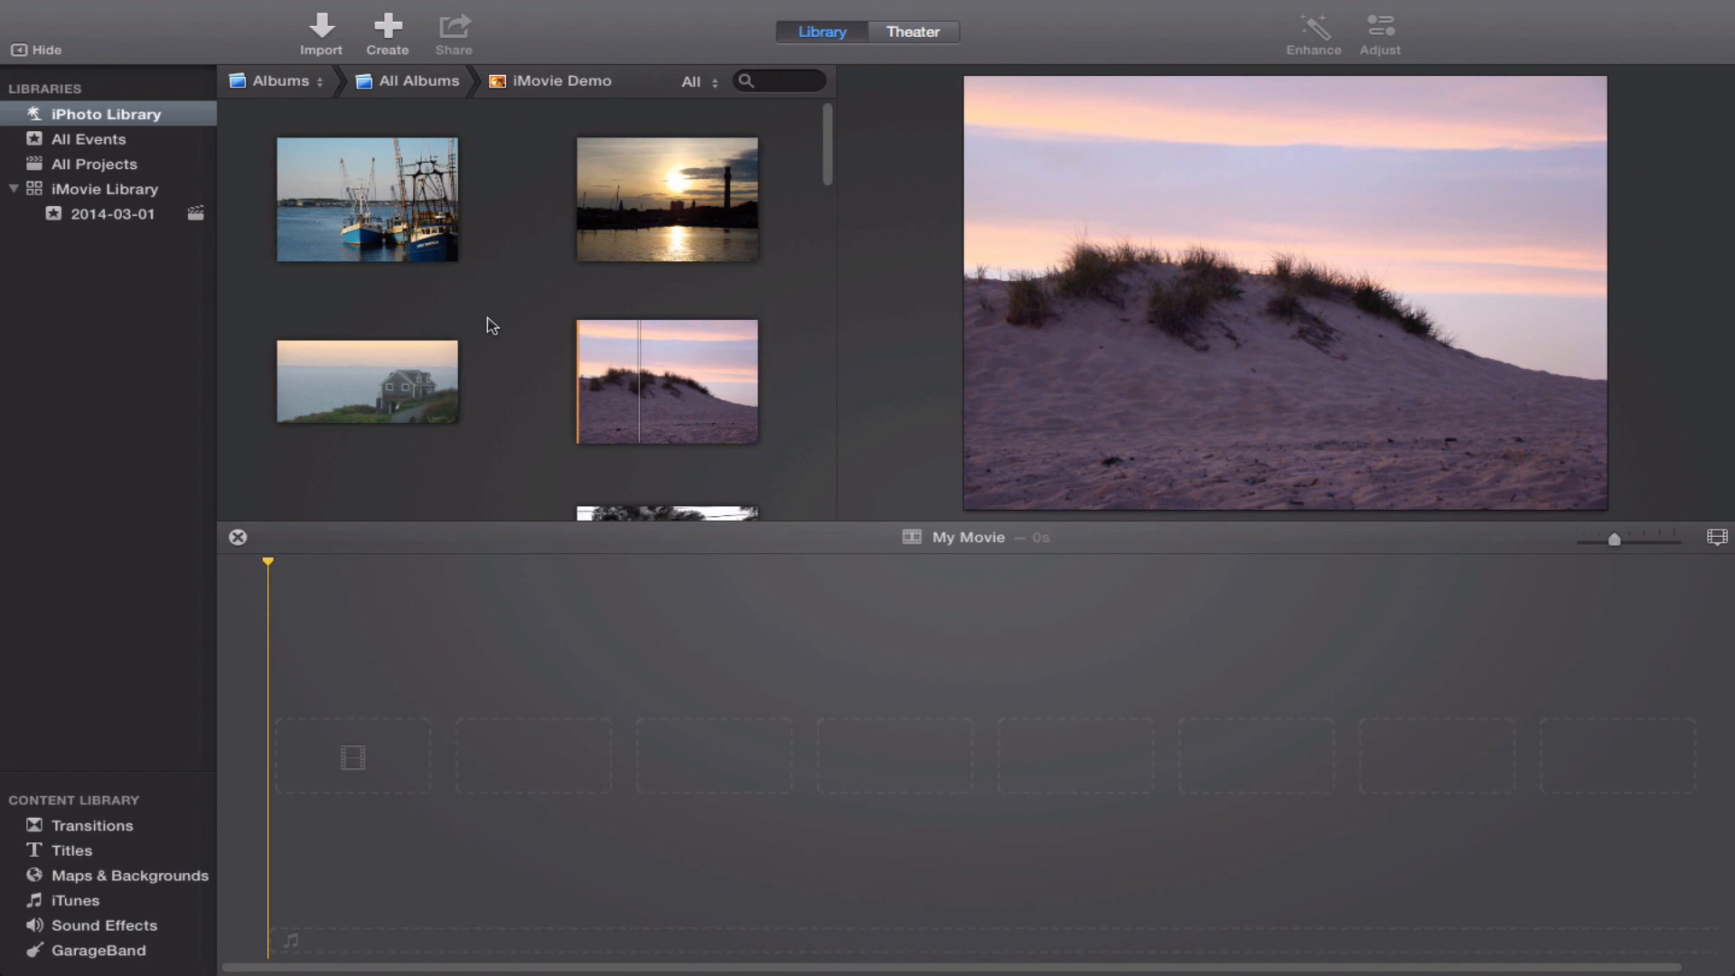
key(super+a)
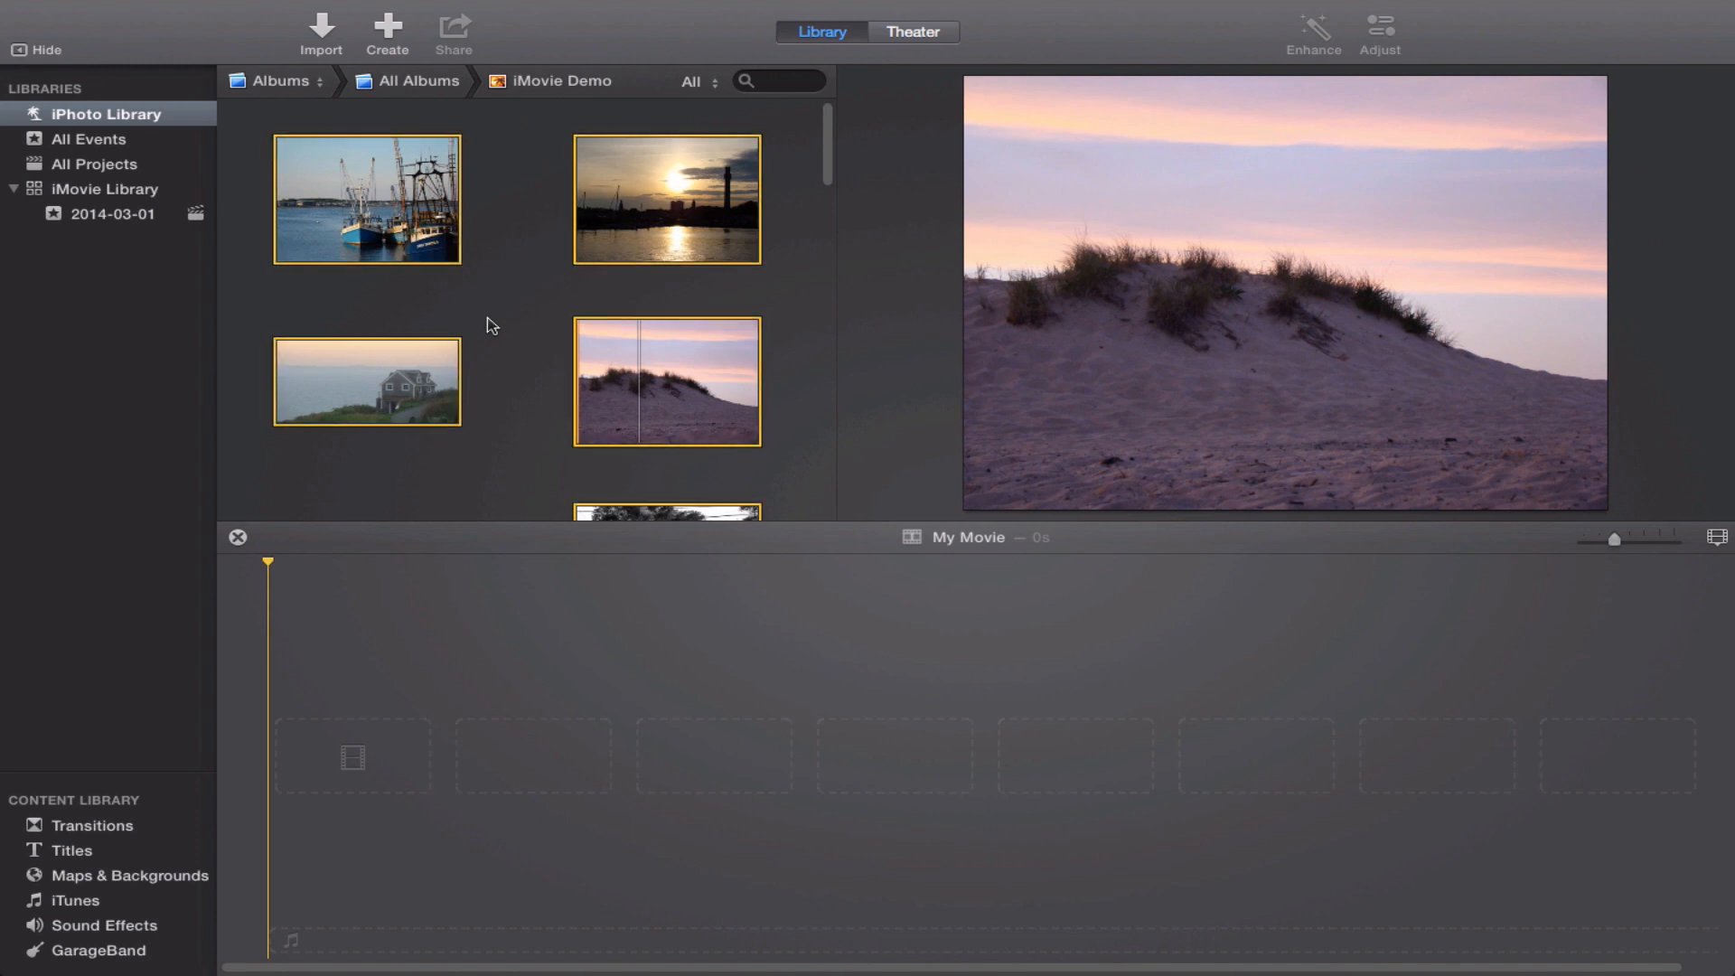
scroll(490, 325, down, 10)
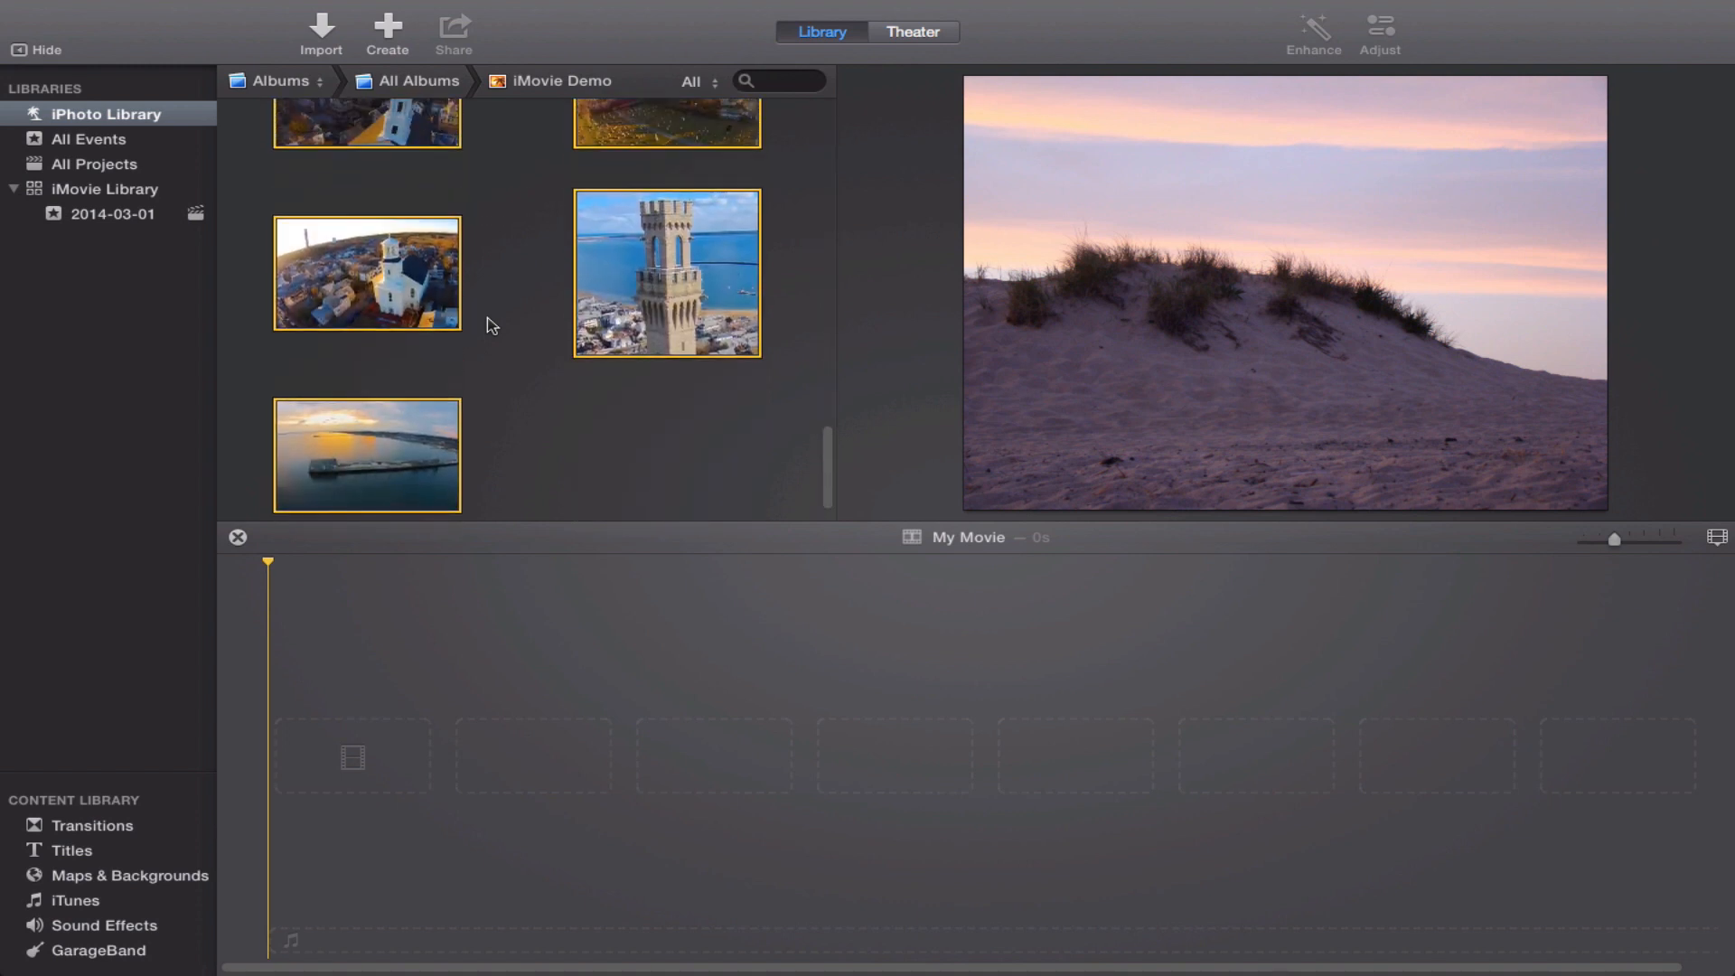
click(491, 326)
key(super+a)
drag(328, 305, 329, 762)
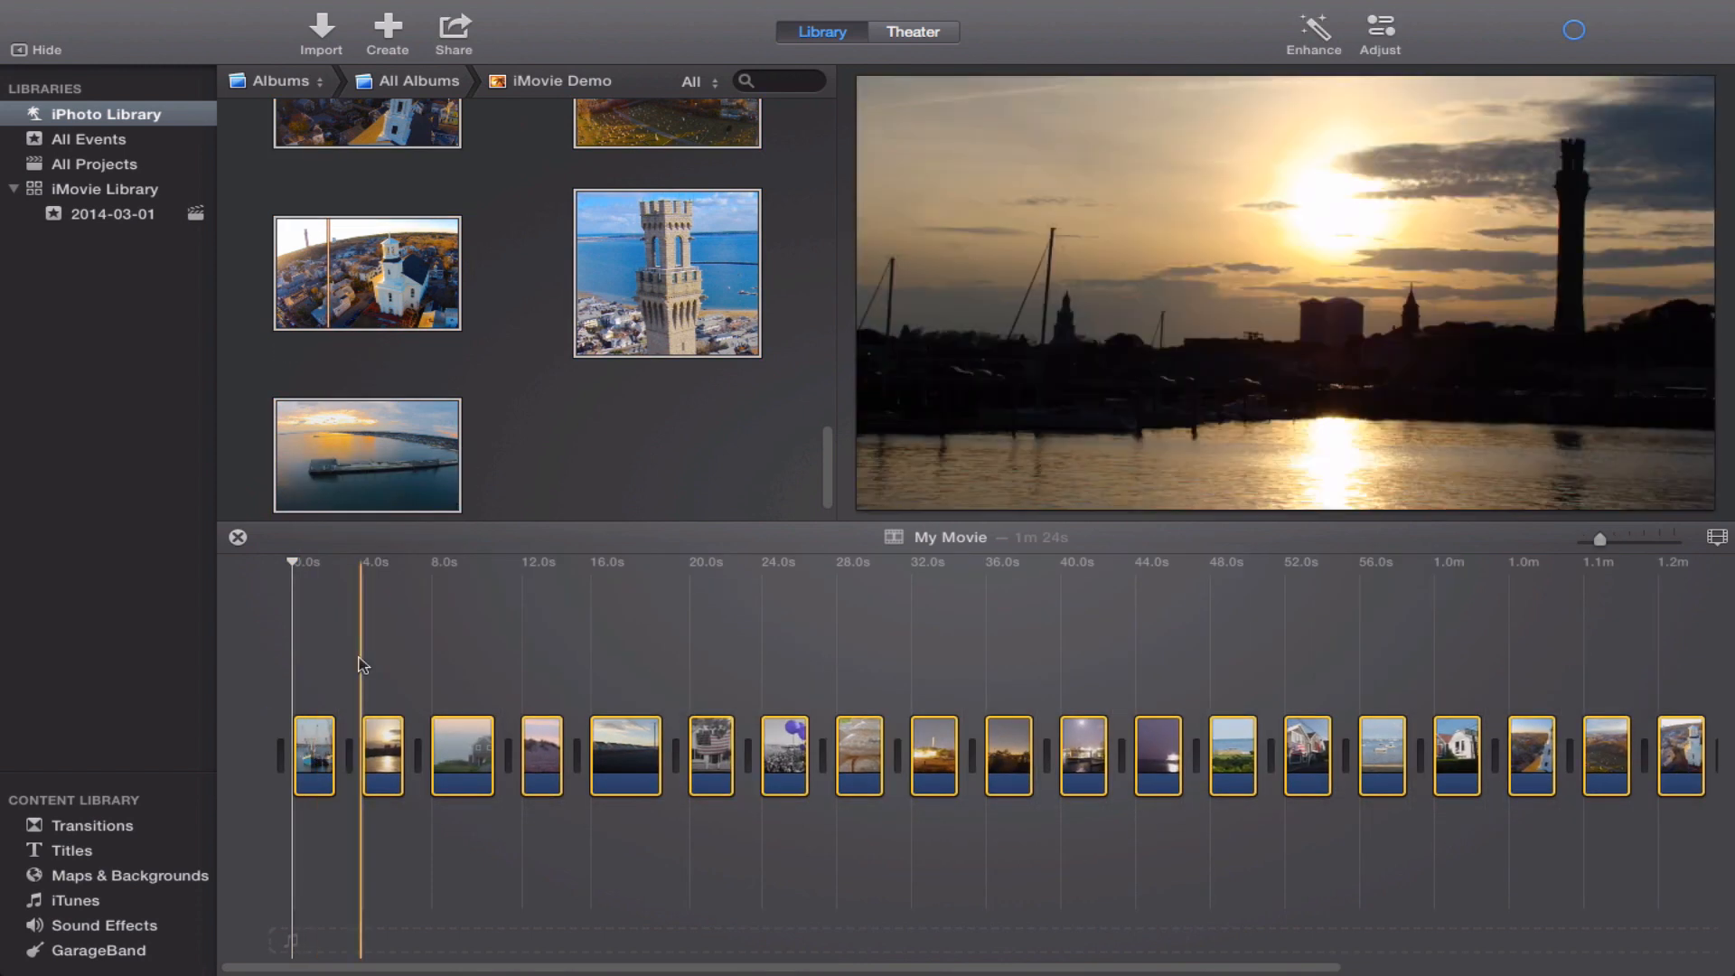
click(361, 666)
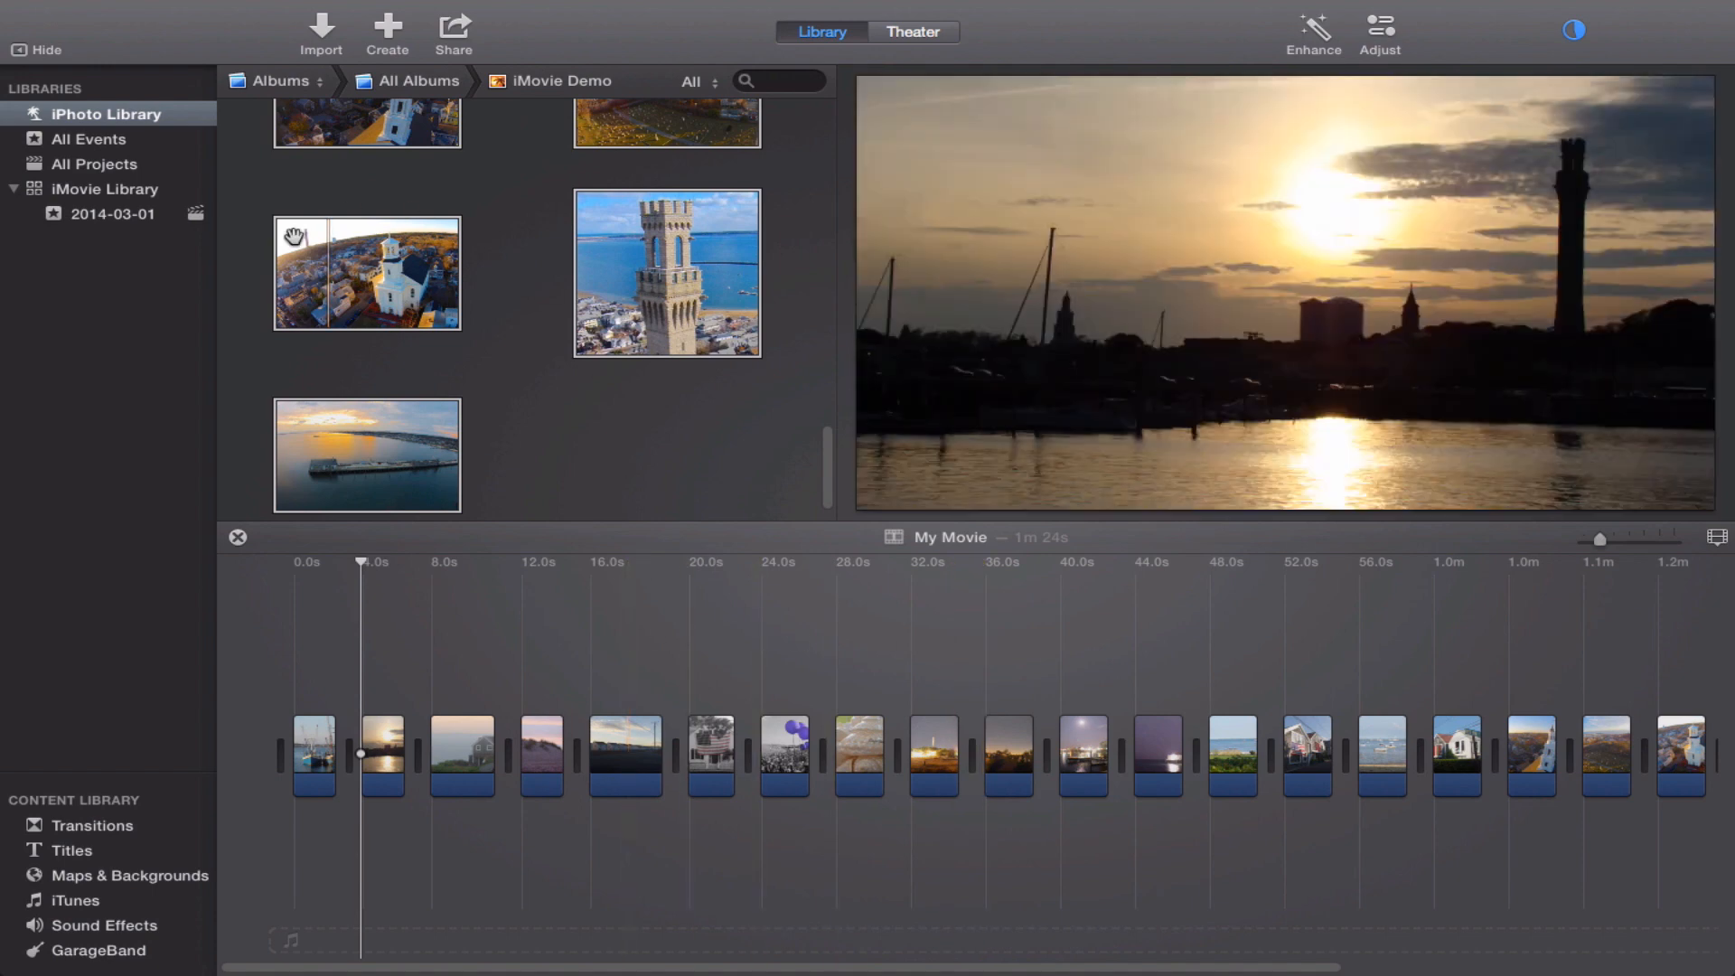
click(351, 180)
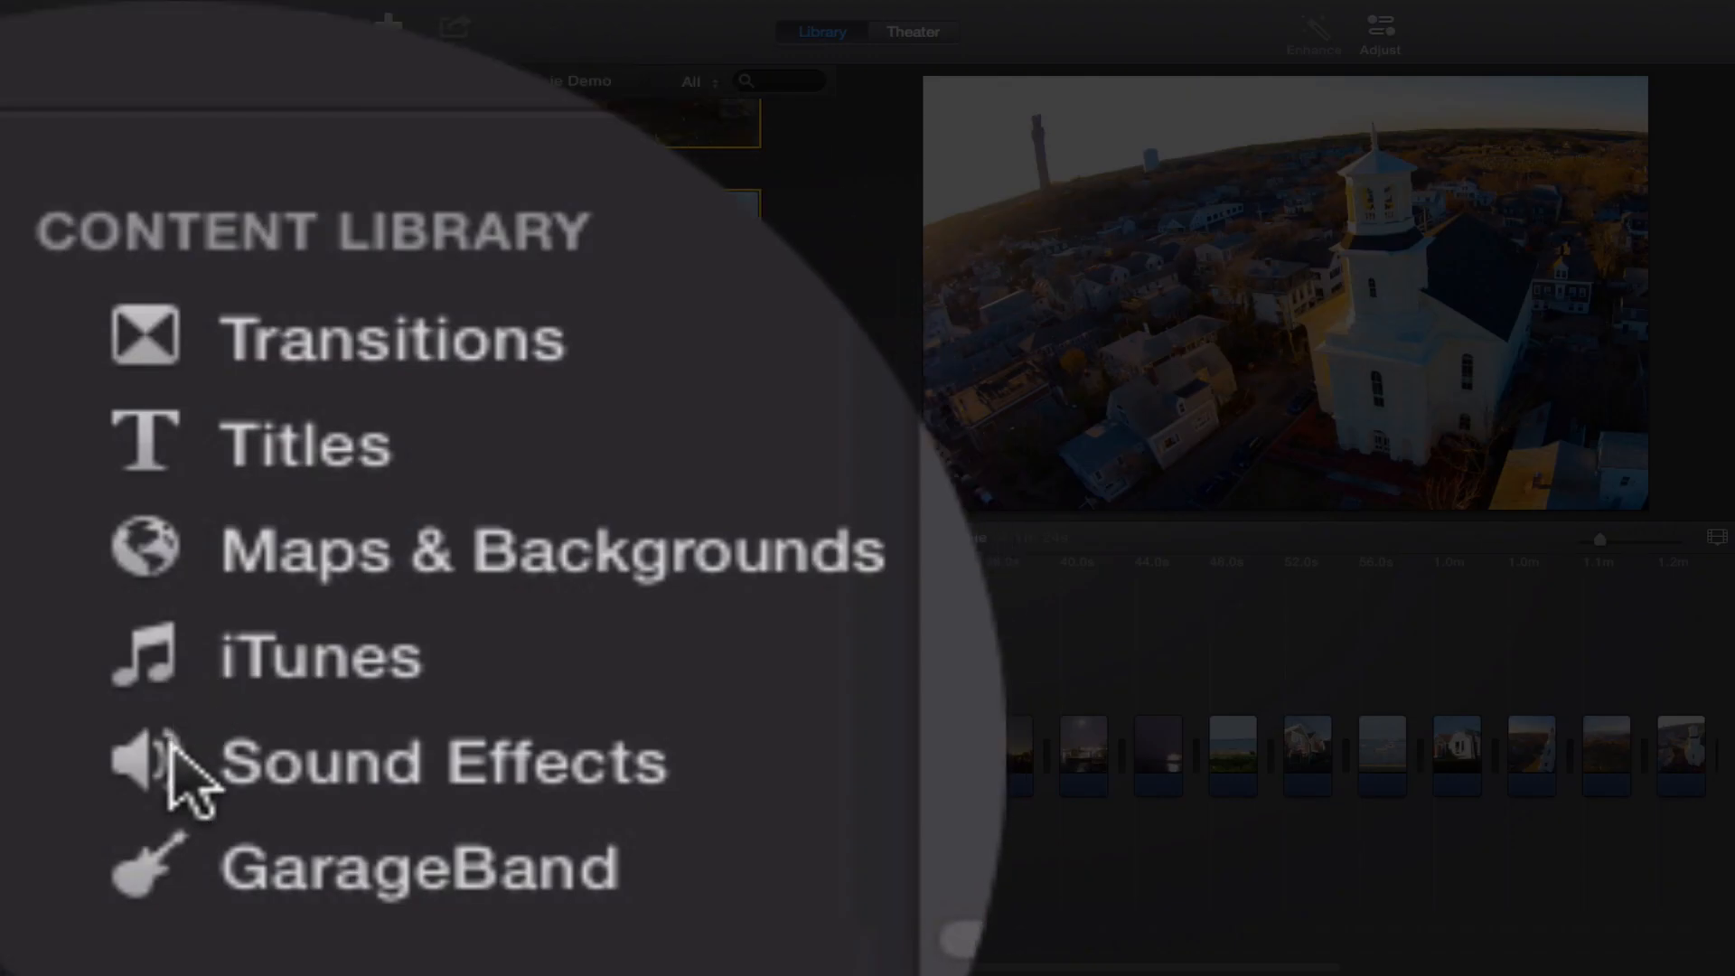
Add the iTunes track 00983657 as background music from the start of the movie.
click(289, 687)
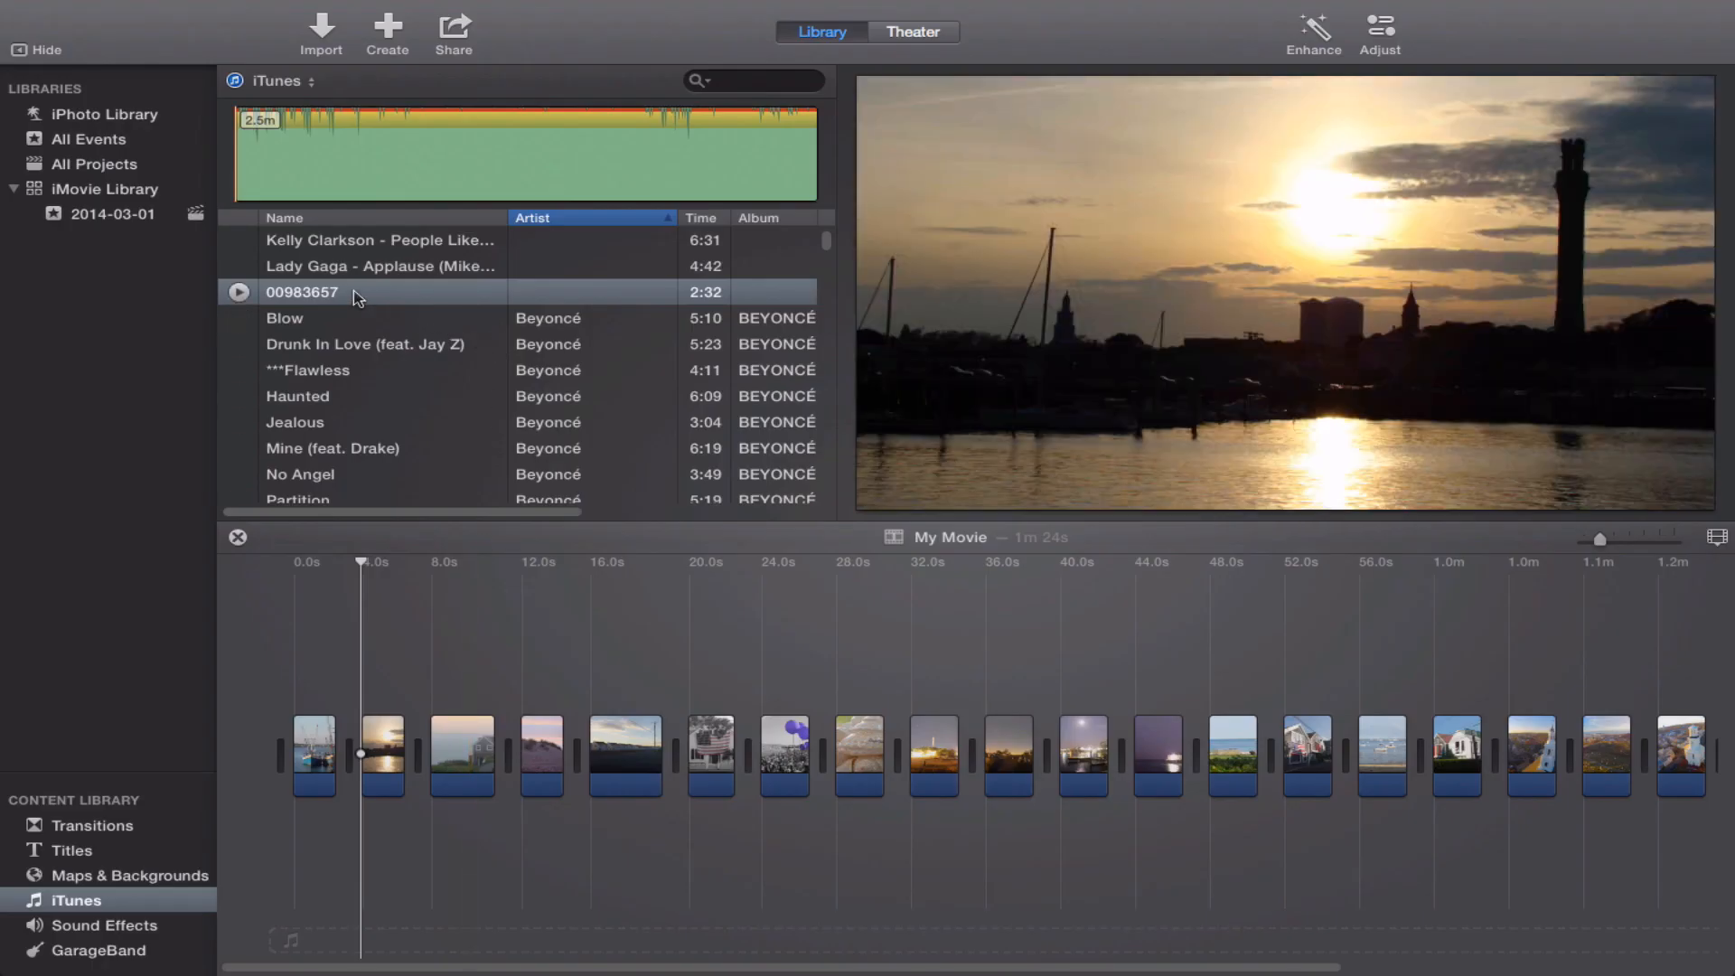
drag(359, 298, 263, 919)
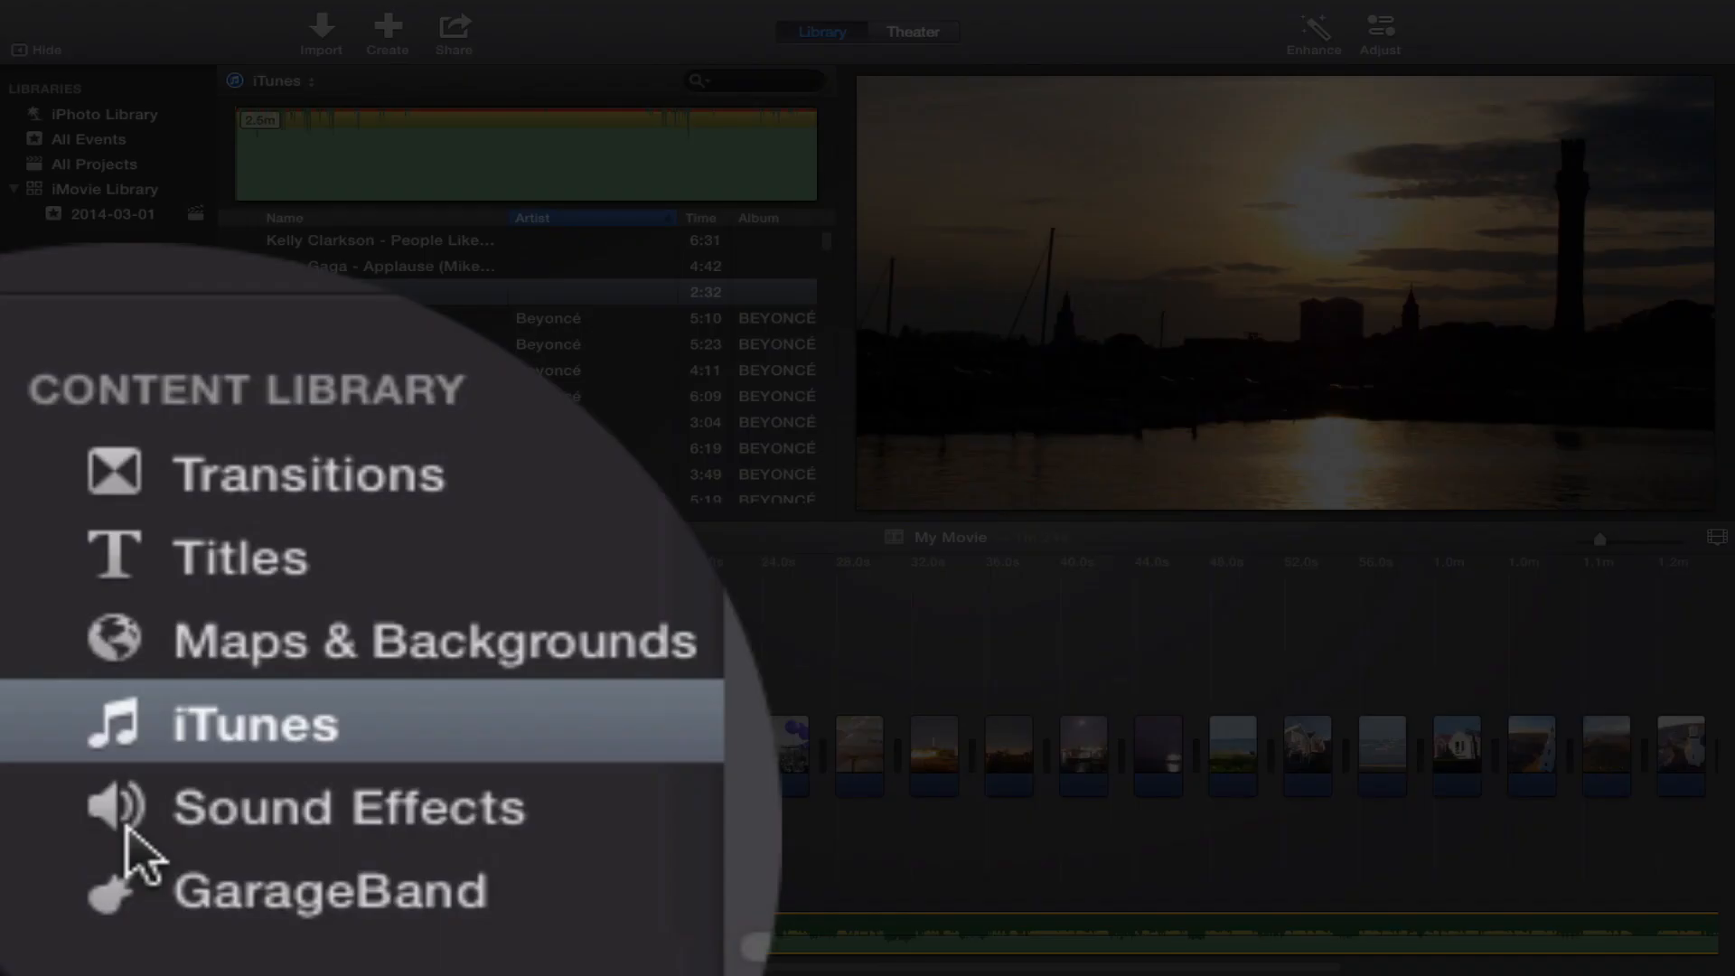
Browse the available sound effects, including the Ambience genre.
click(40, 928)
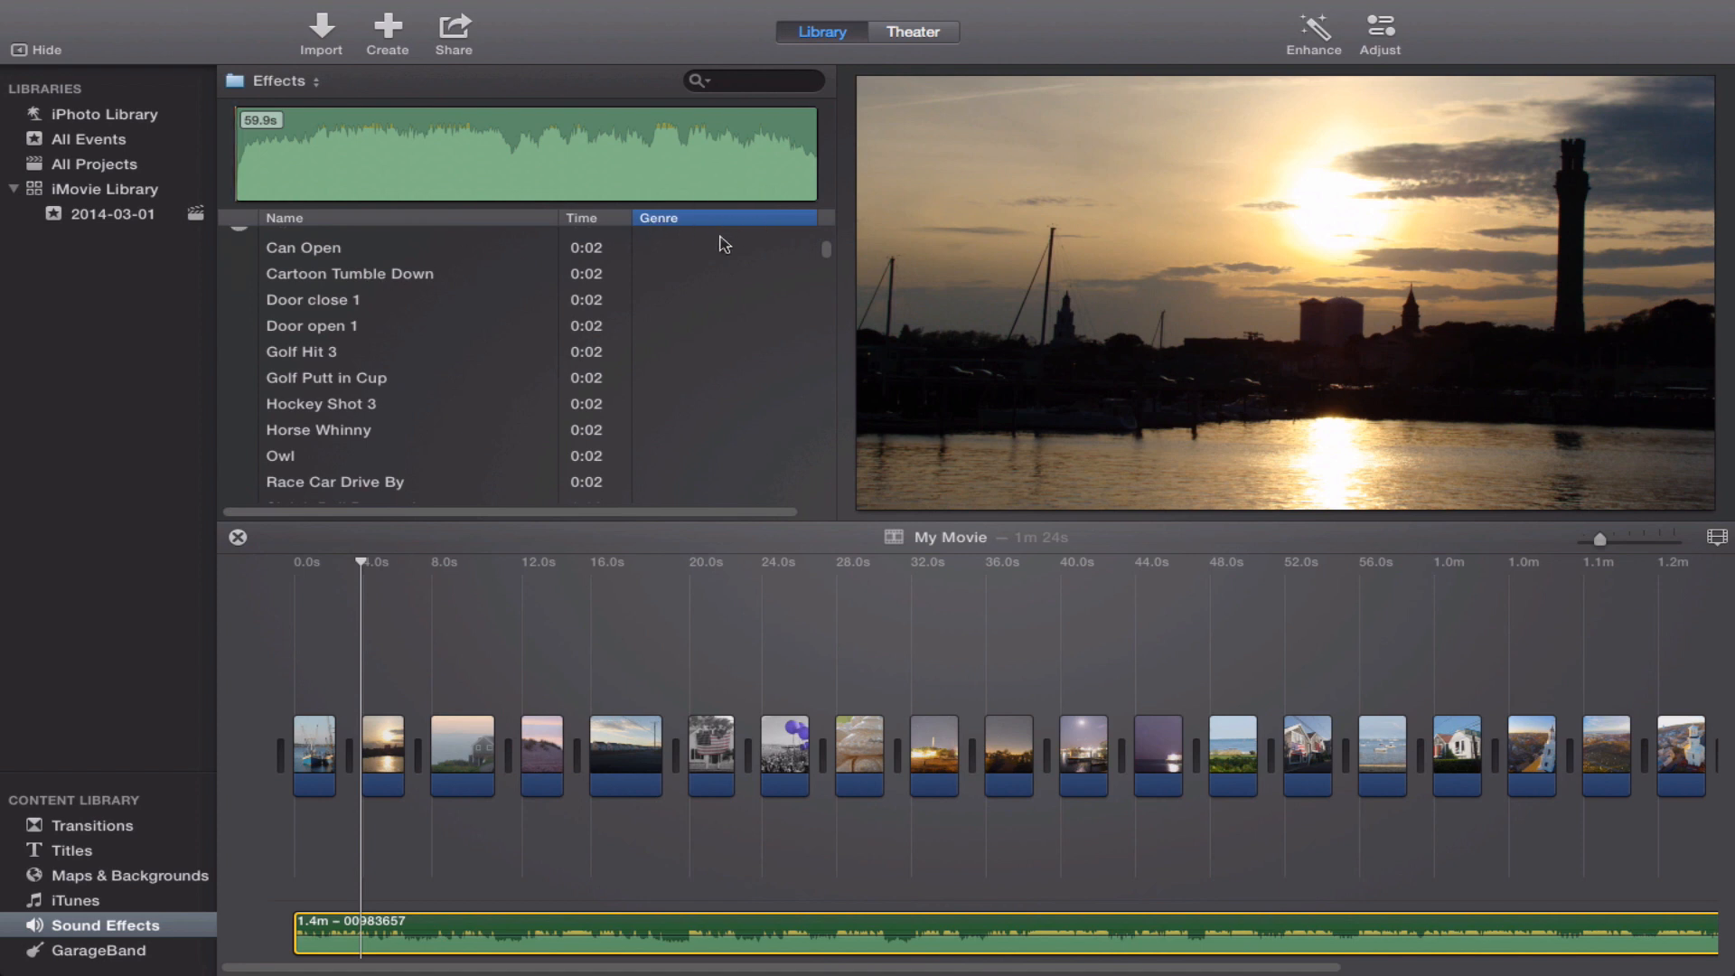
scroll(723, 263, down, 10)
scroll(723, 269, down, 20)
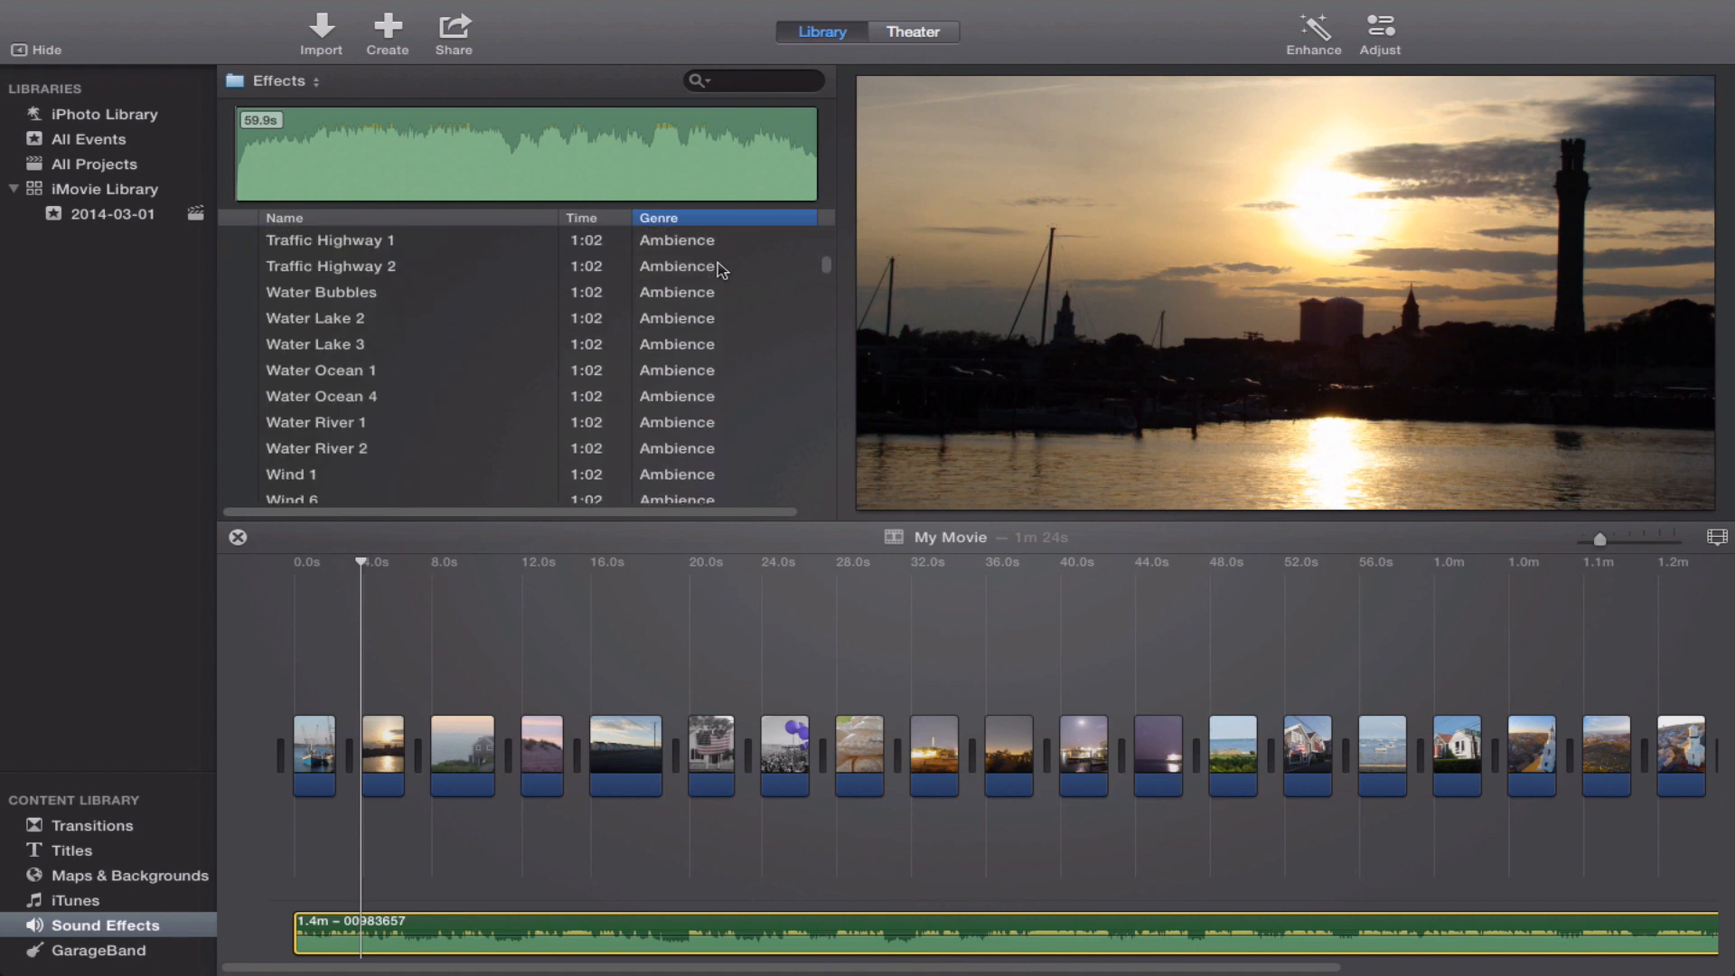
Look through the sound effects list in the Impacts & Crashes and Jingles genres.
scroll(723, 269, down, 15)
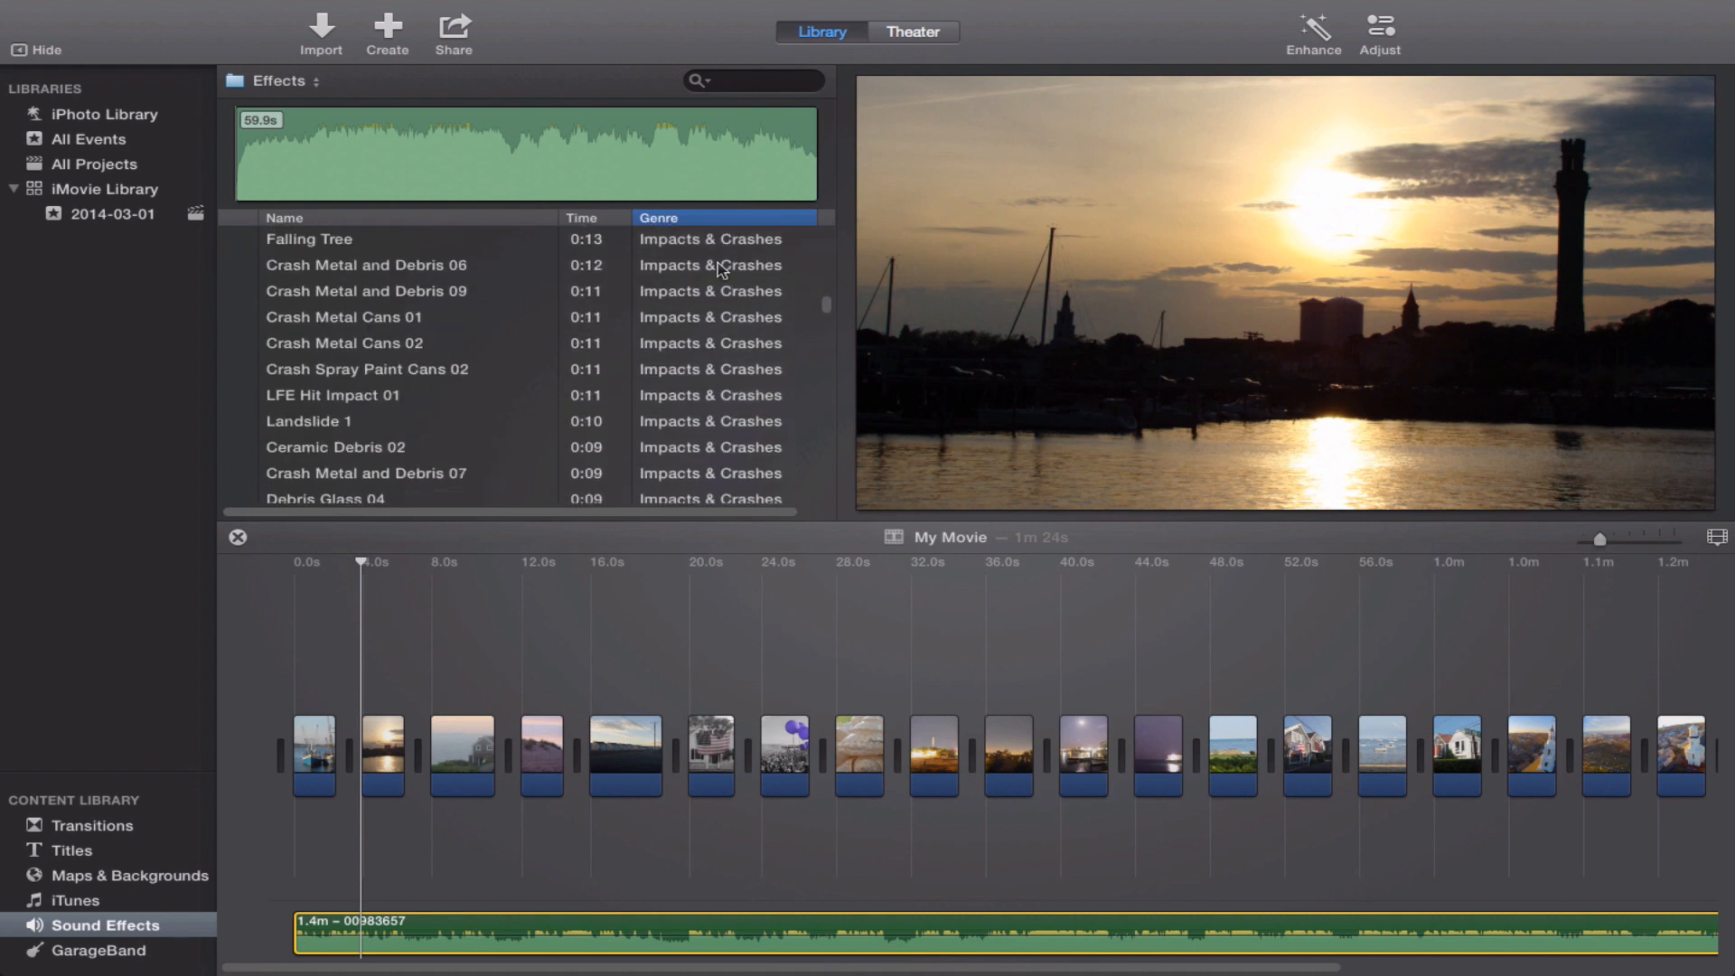
scroll(721, 269, down, 12)
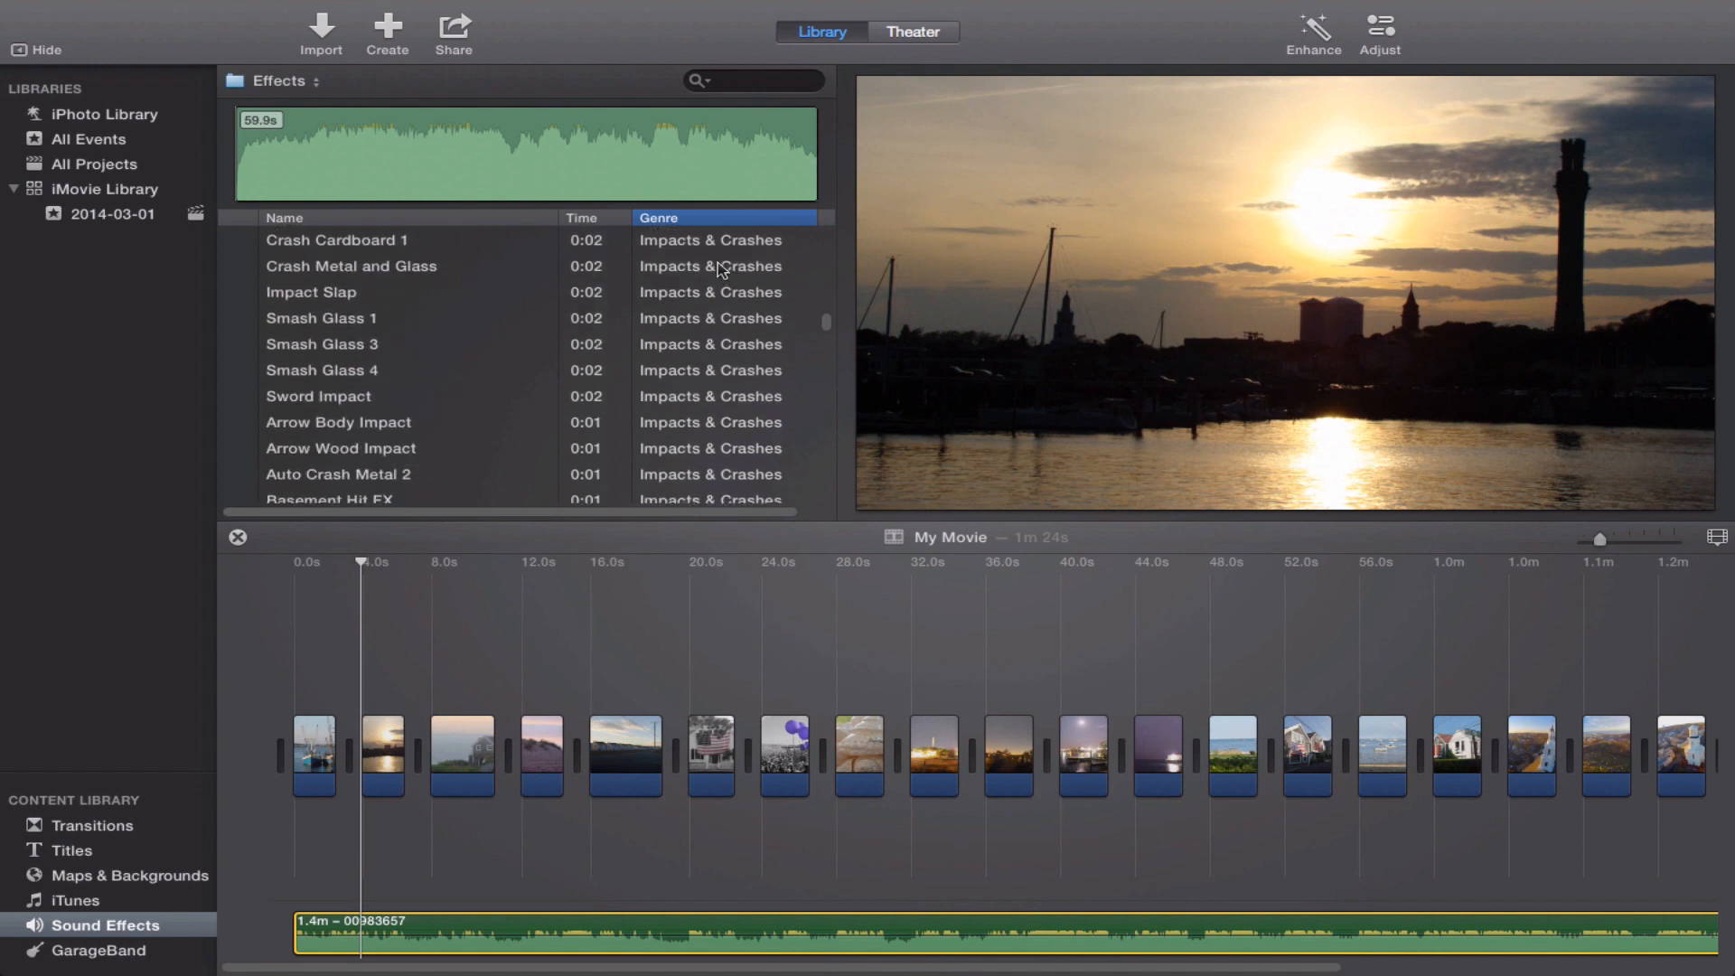
scroll(721, 269, up, 8)
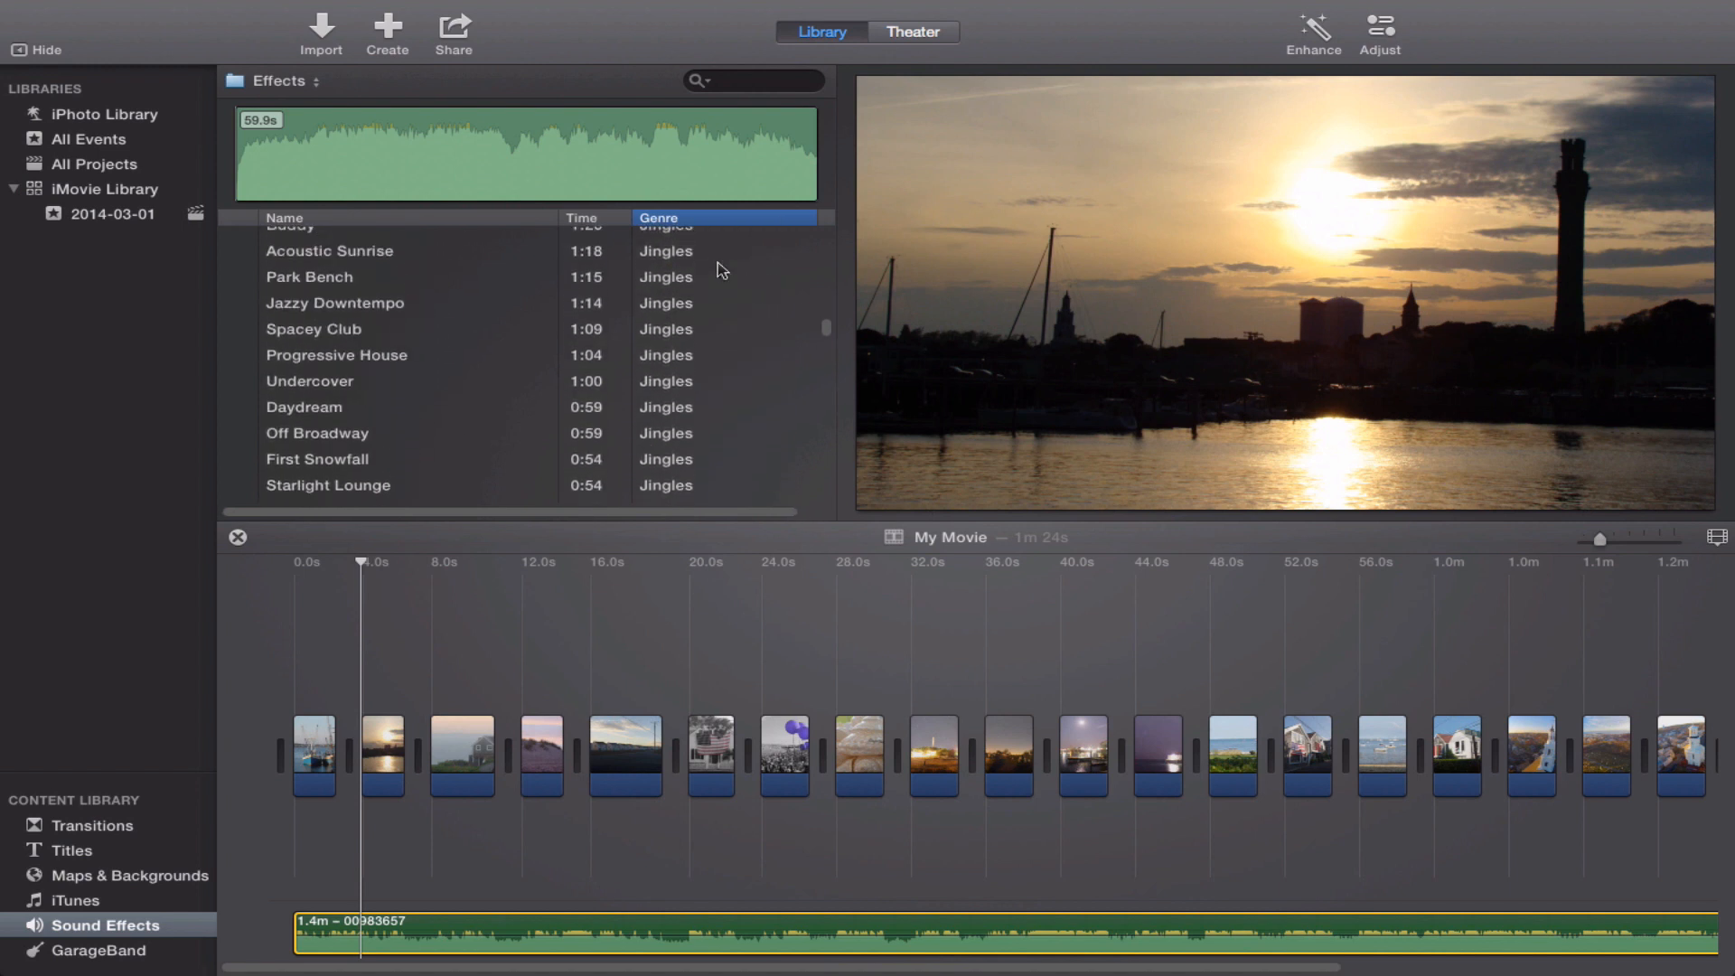
scroll(721, 269, up, 10)
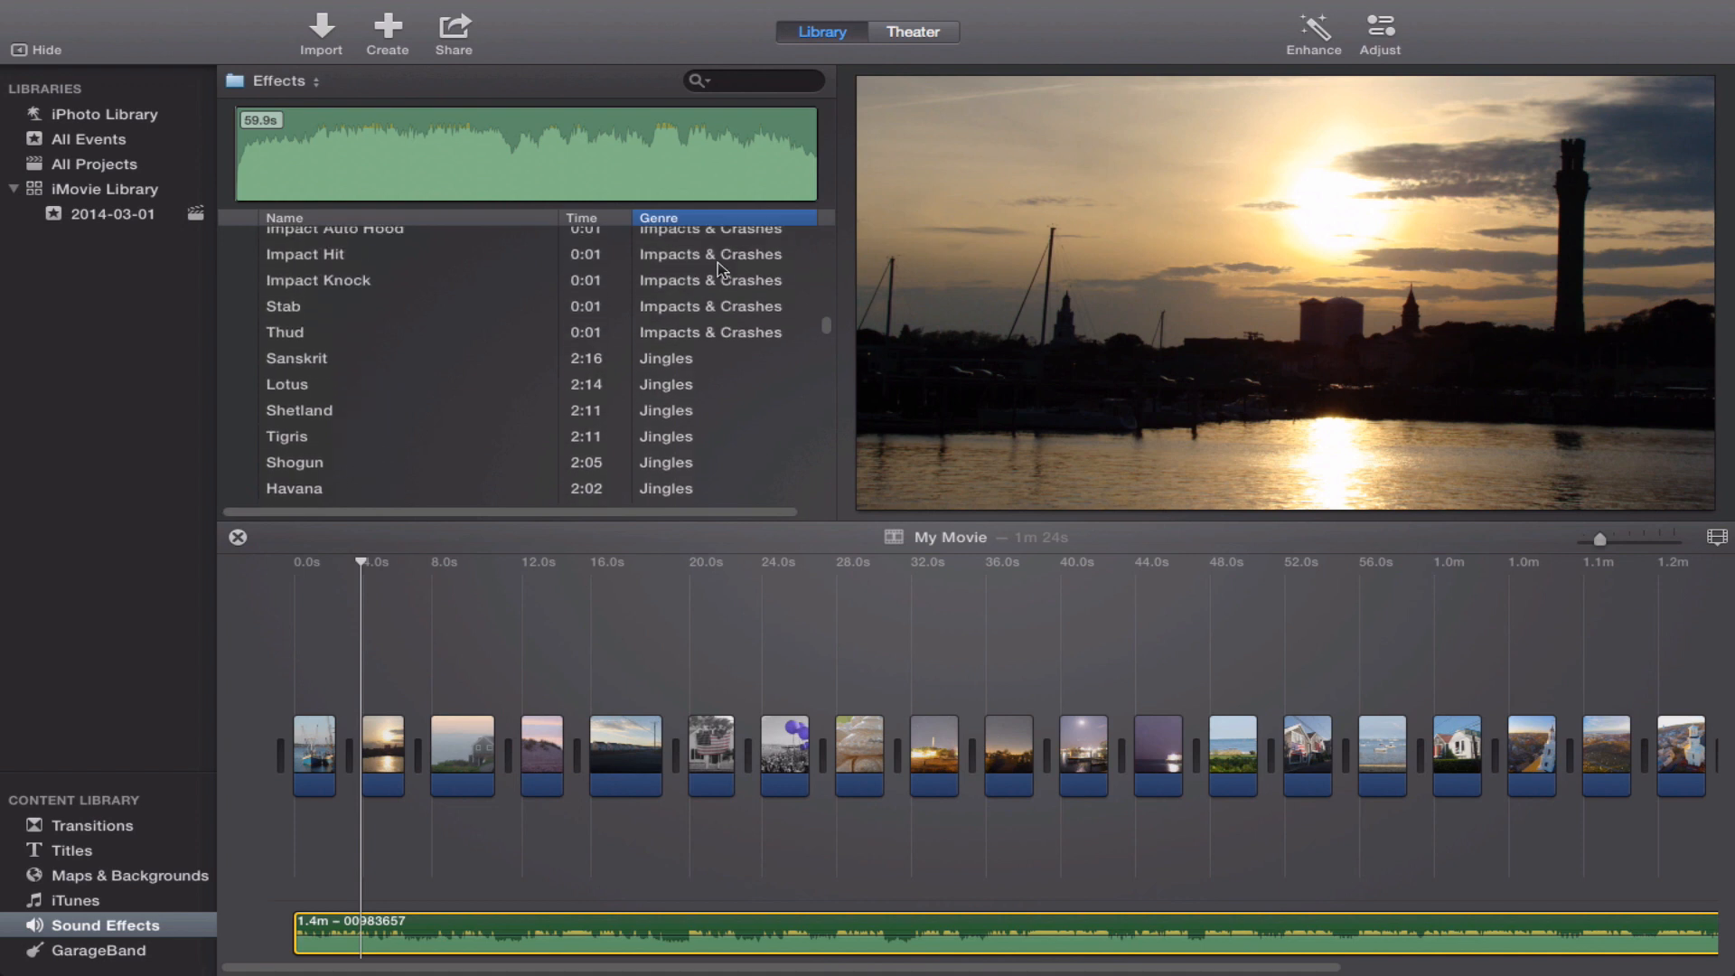
scroll(721, 270, down, 10)
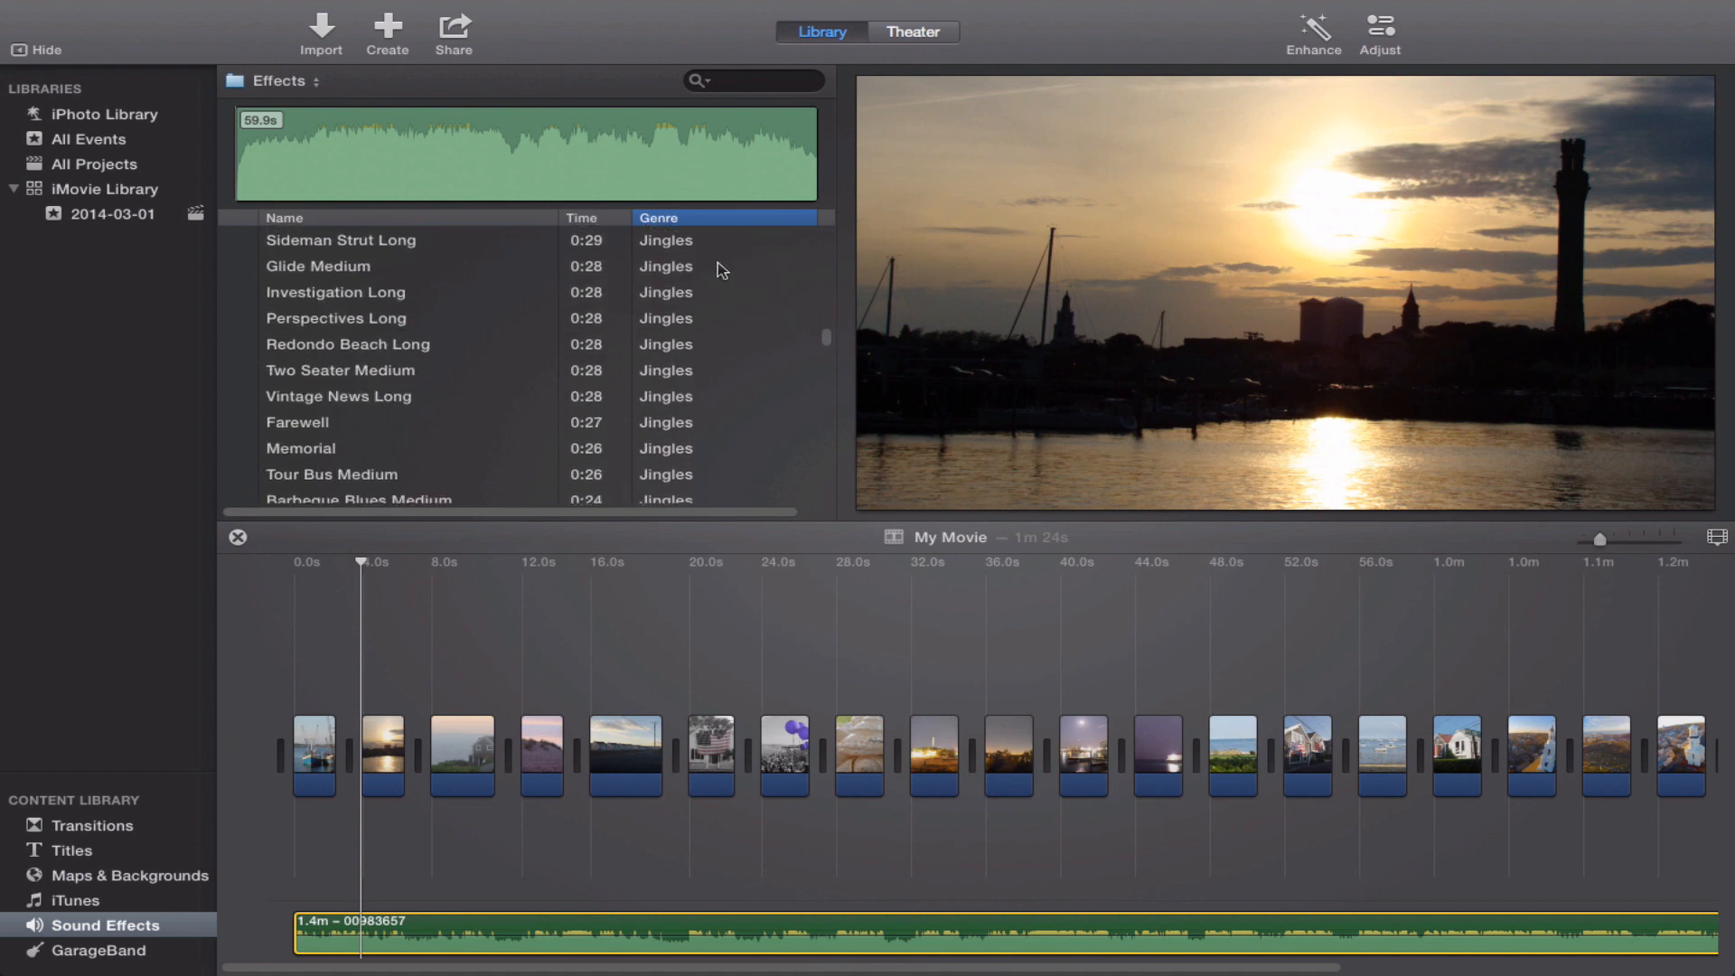
scroll(721, 270, down, 4)
scroll(721, 270, up, 10)
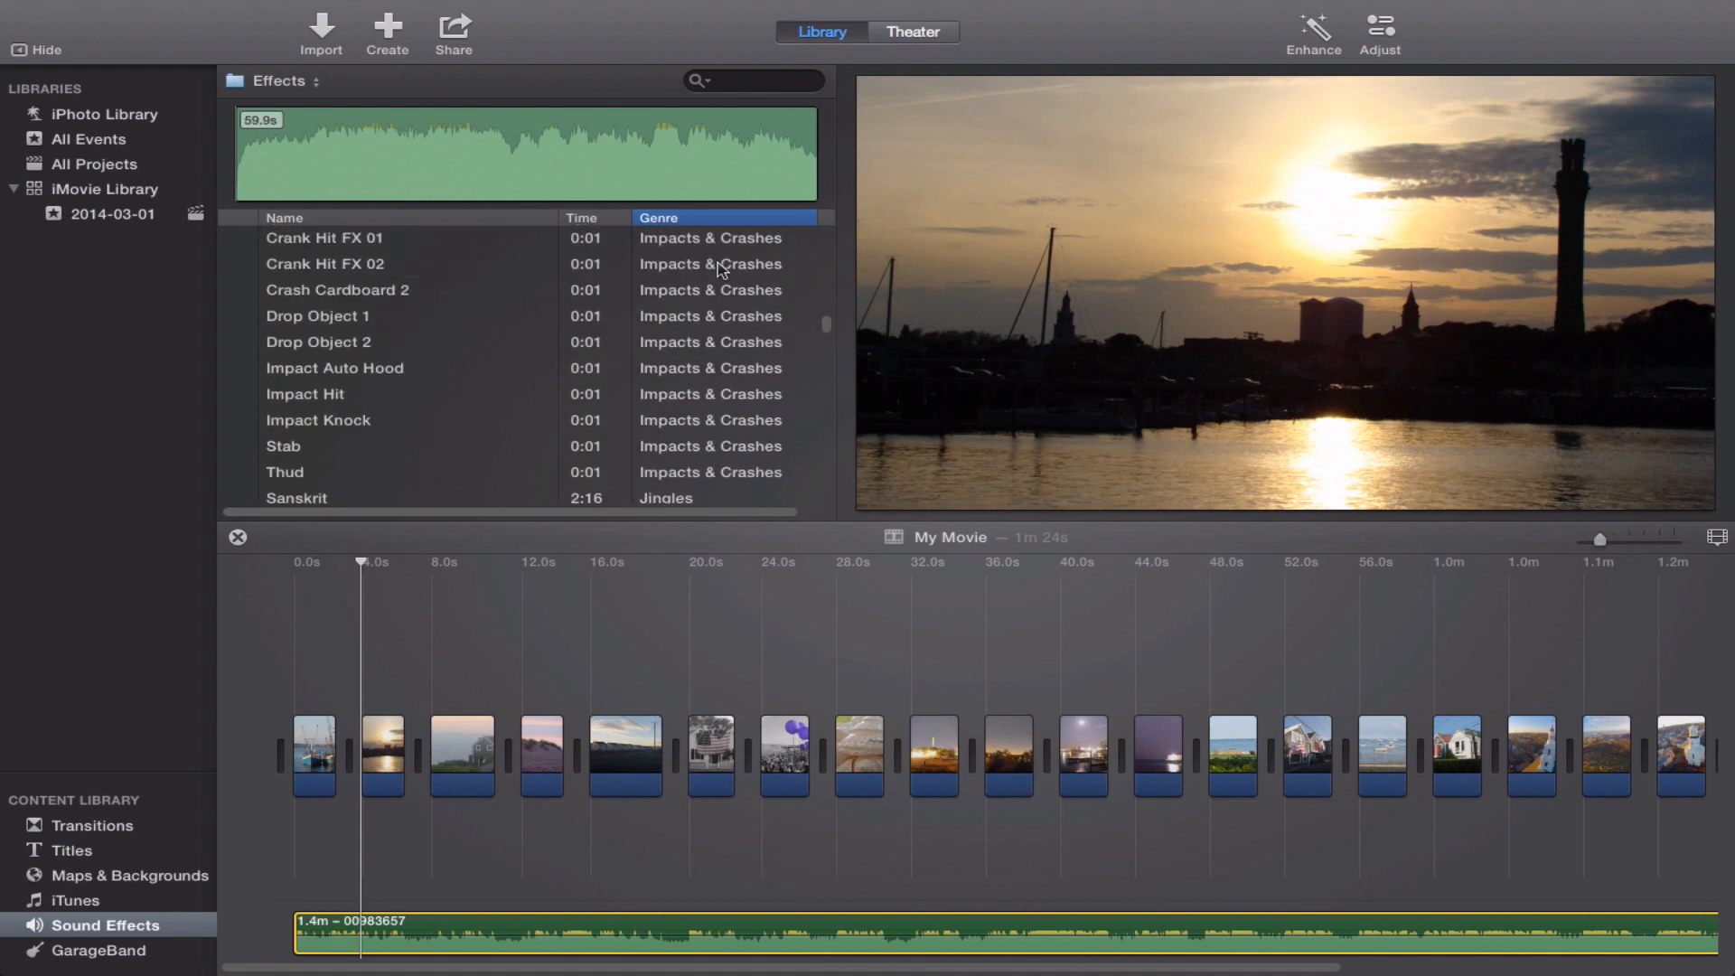
scroll(722, 270, up, 1)
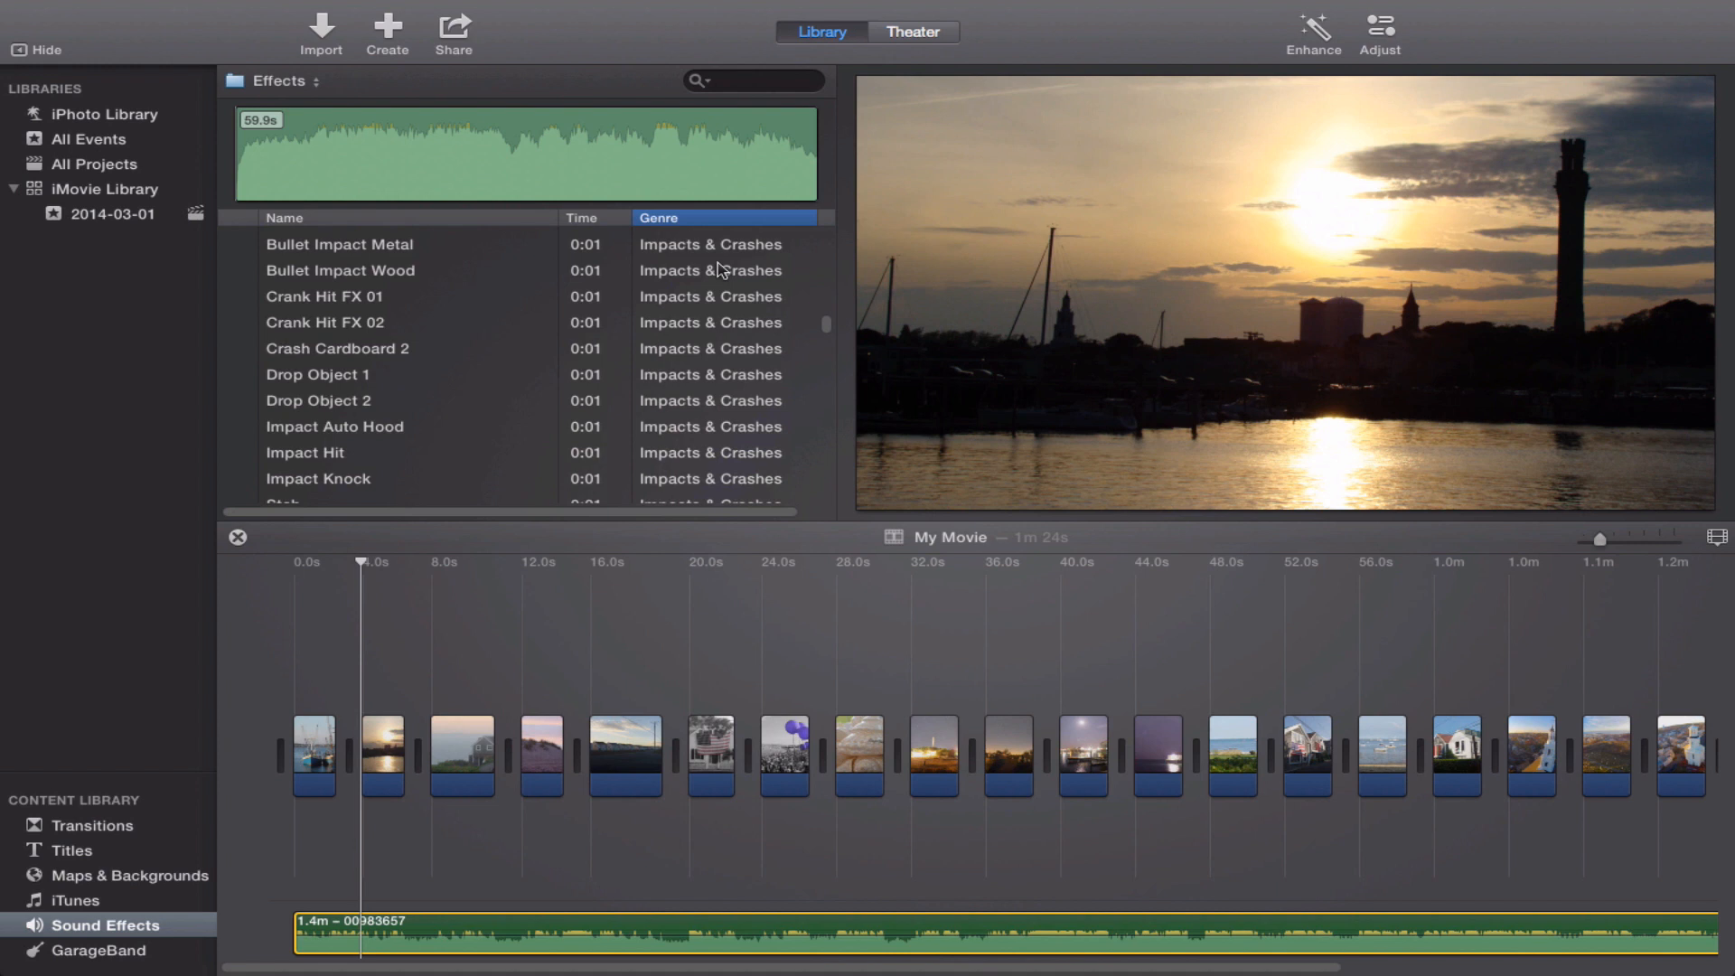
click(442, 640)
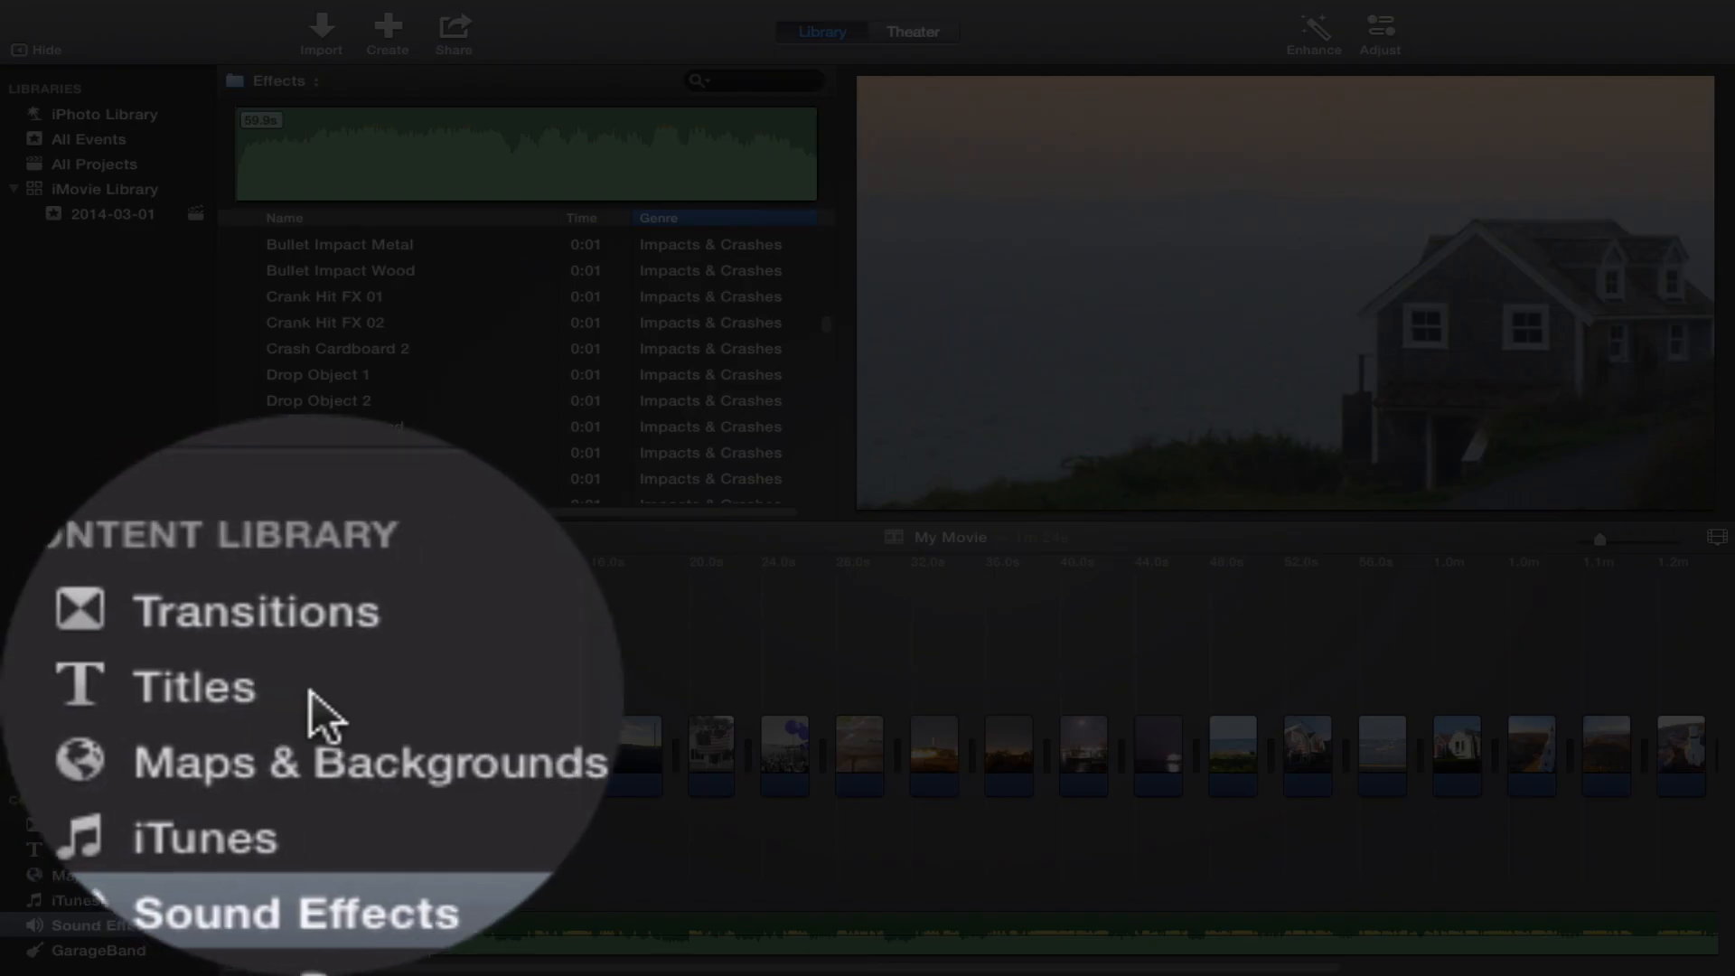
Browse the title styles, previewing Standard, Expand and Pop-up.
click(312, 691)
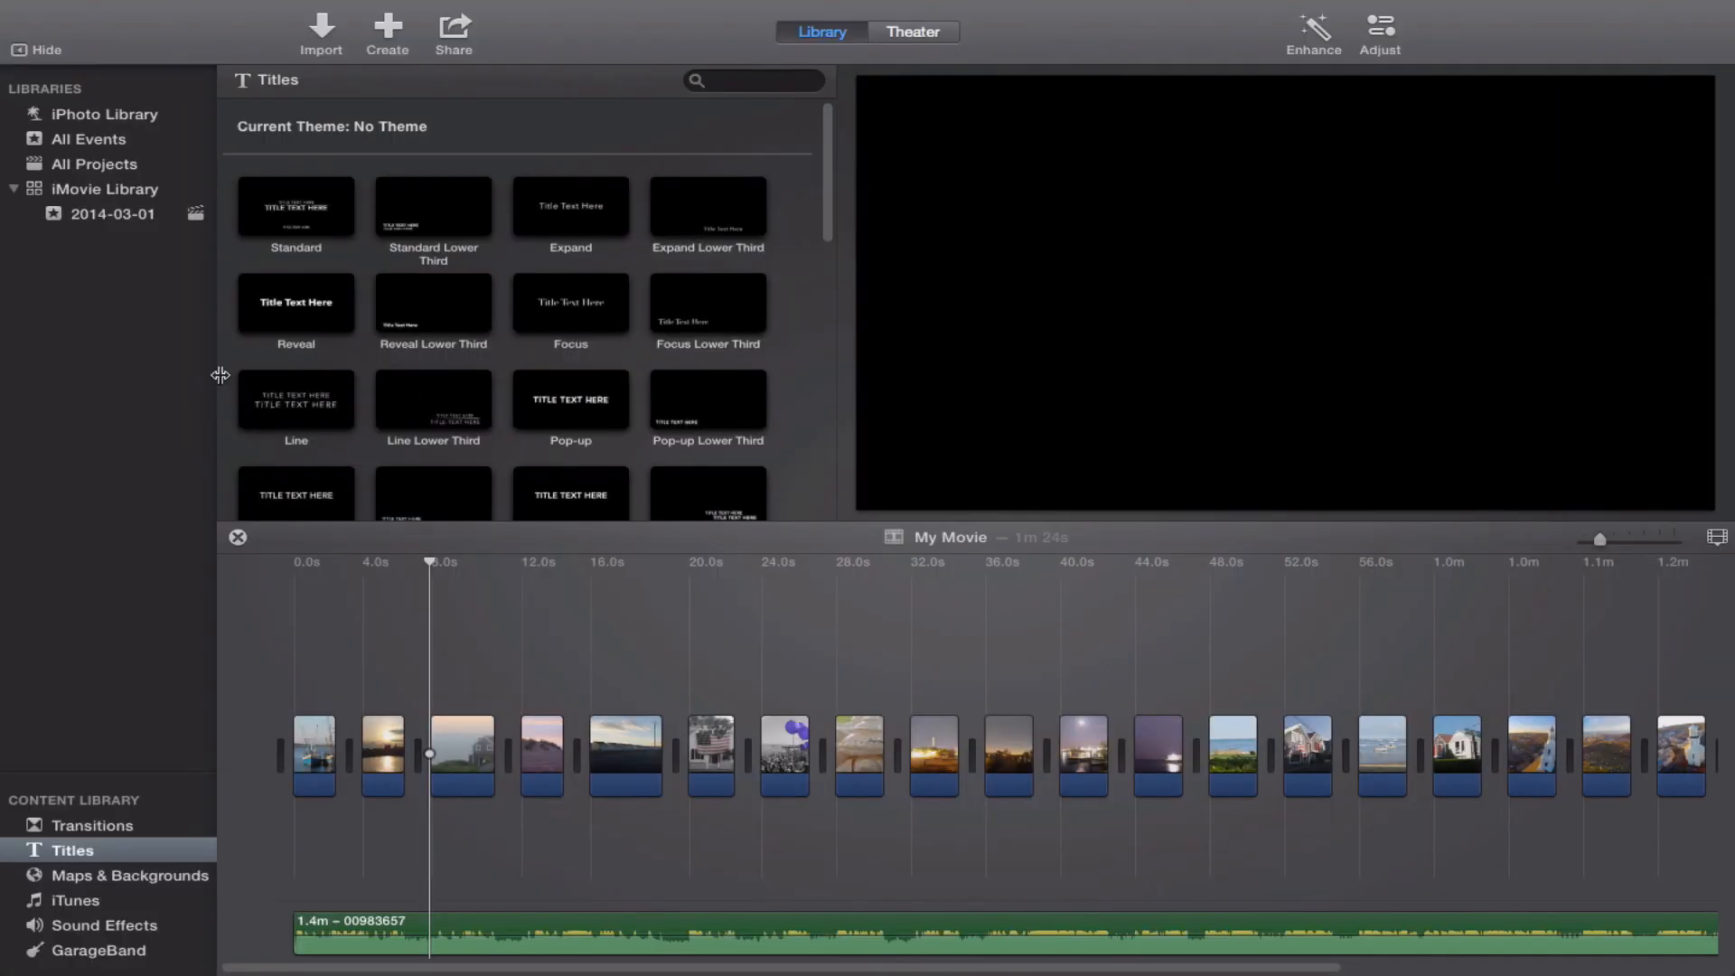
click(265, 197)
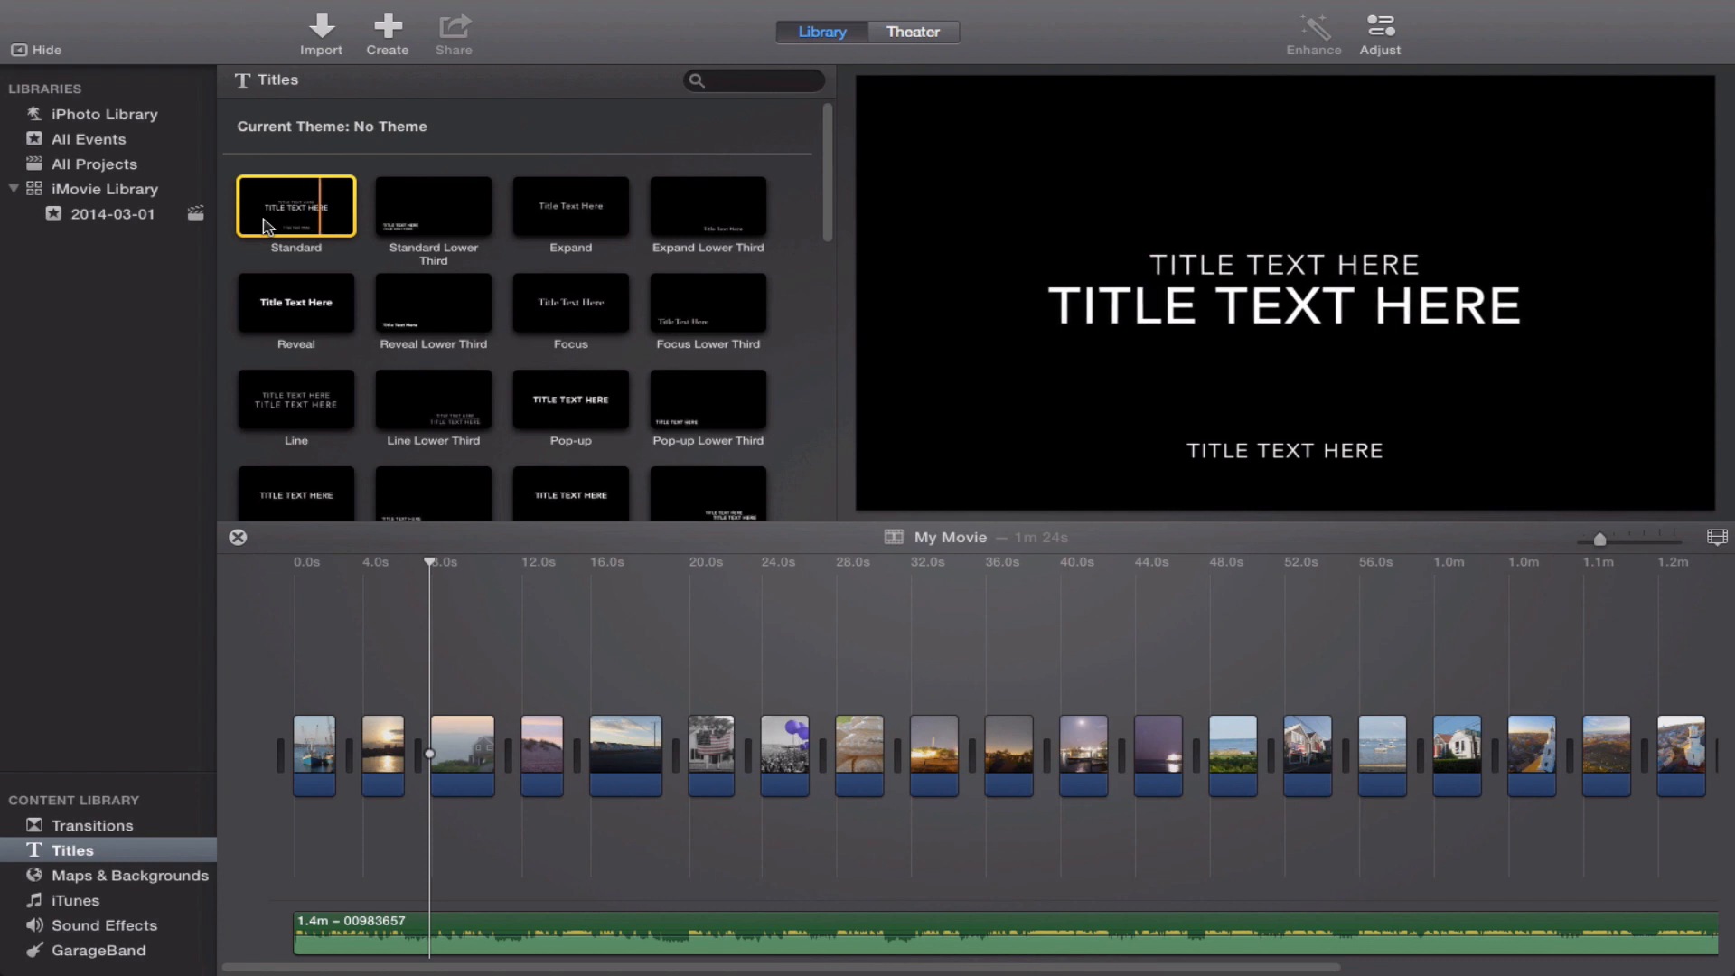
click(527, 212)
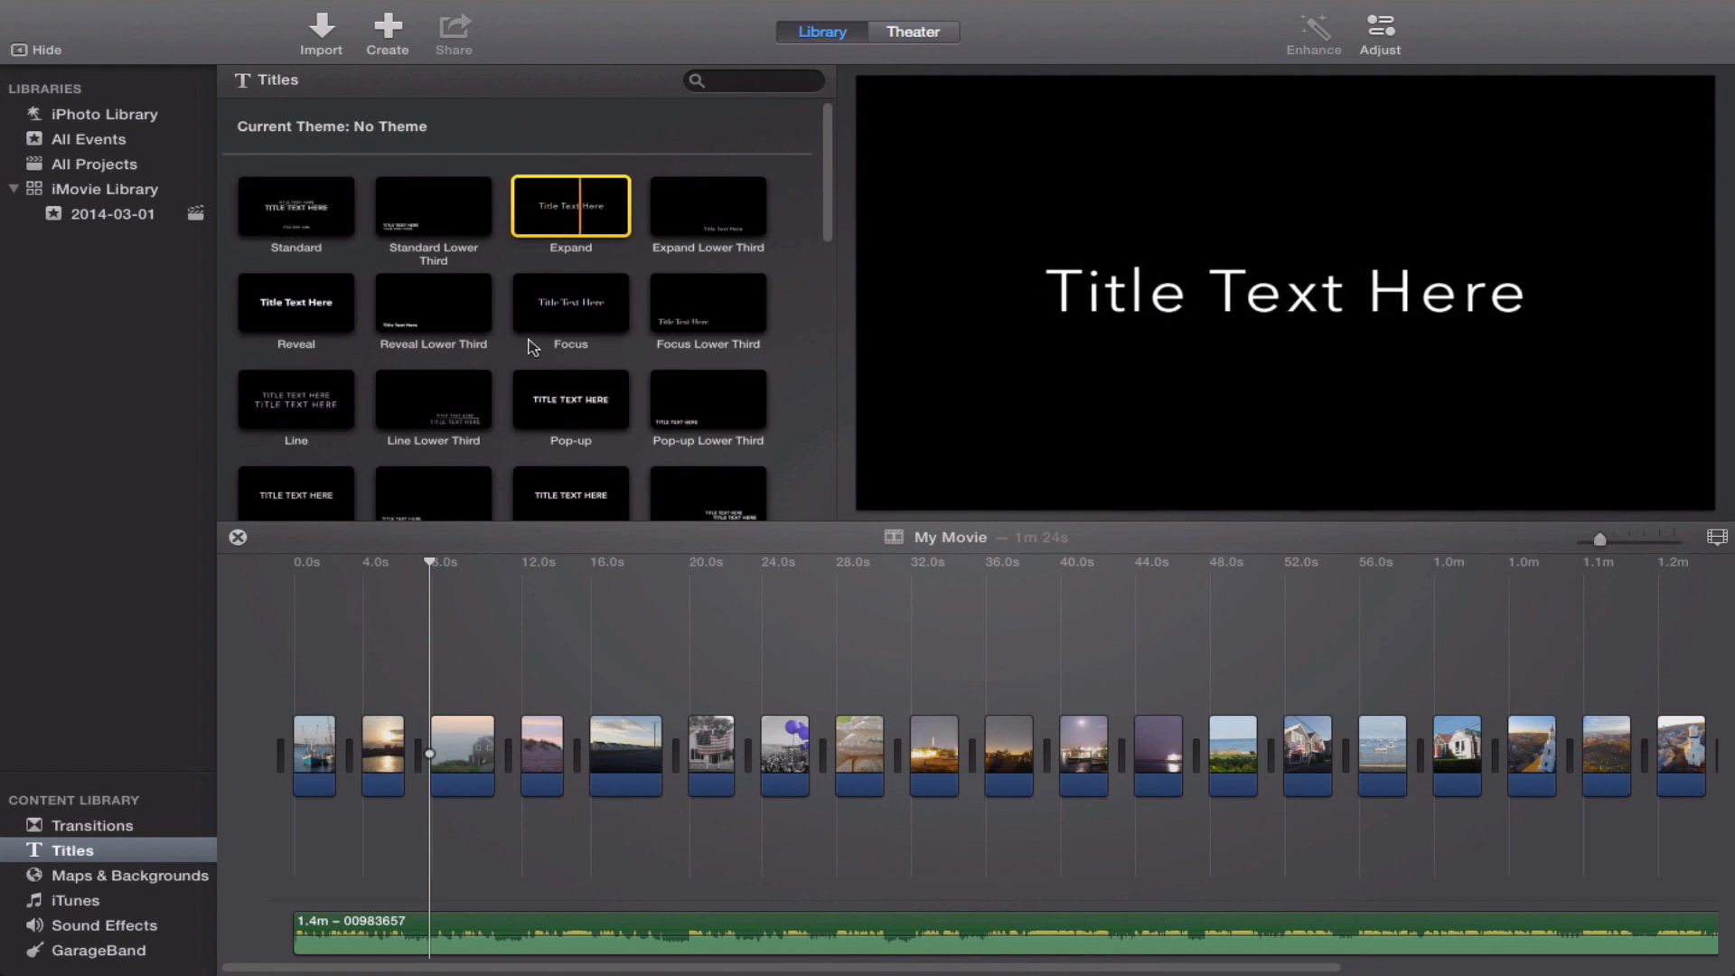
click(533, 412)
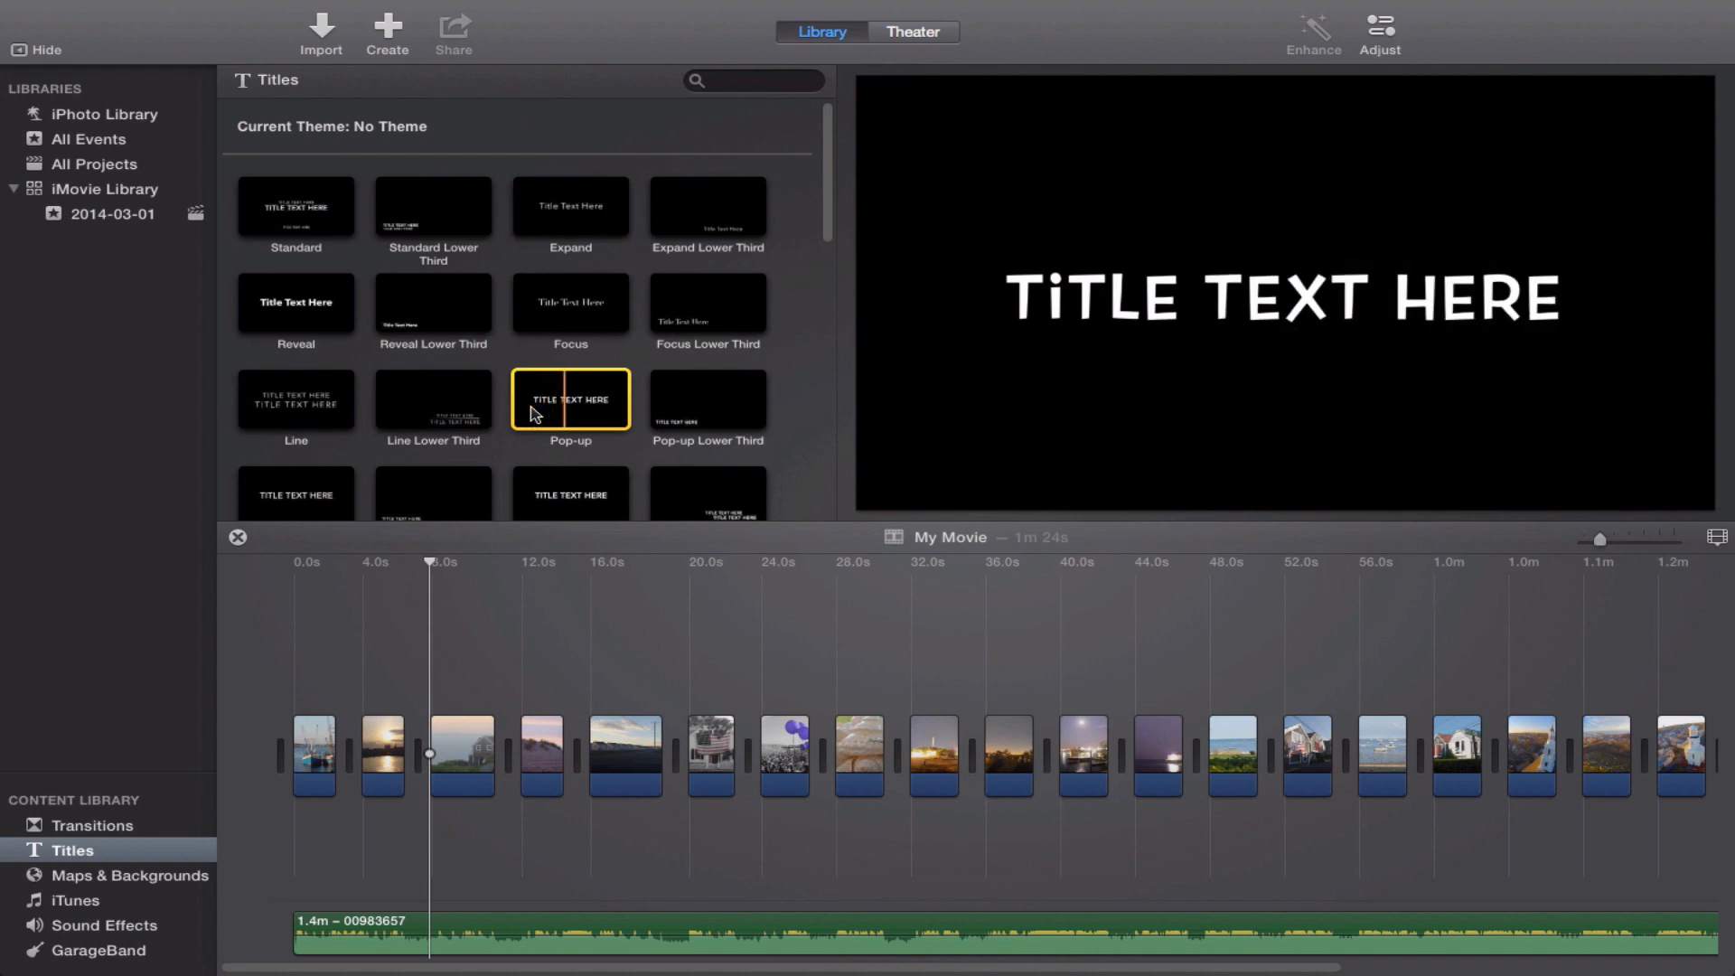
Try the Reveal title as an overlay on the first photo clip, and delete it again.
click(284, 315)
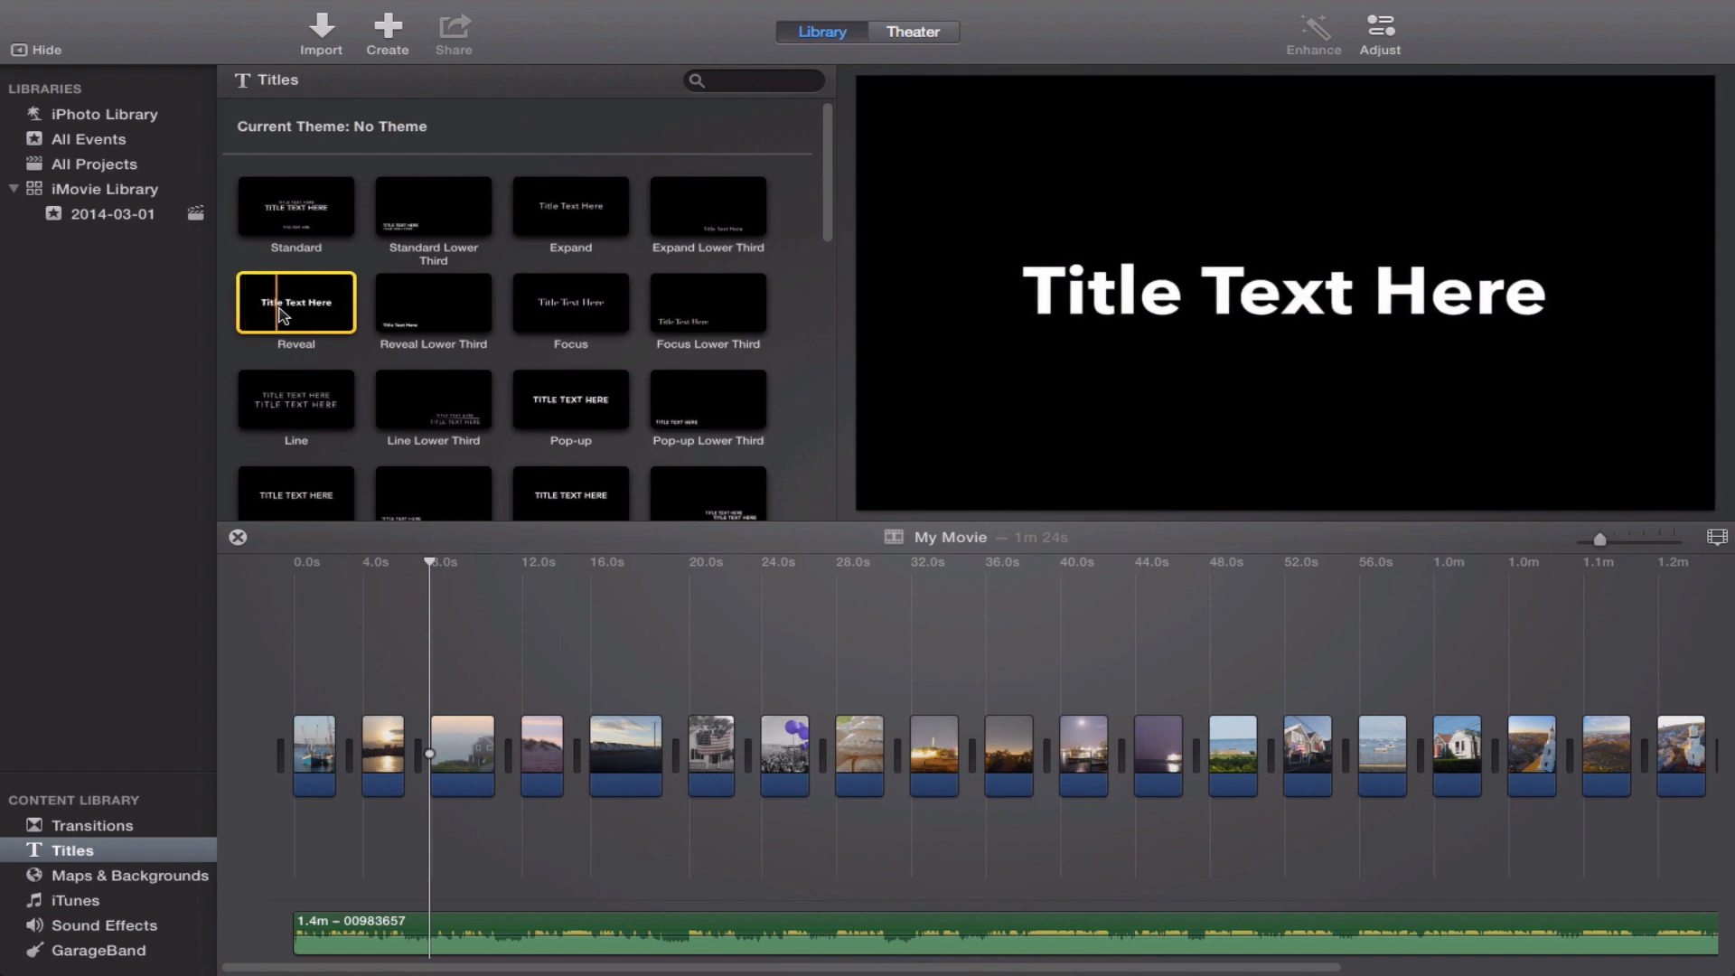
drag(284, 316, 313, 761)
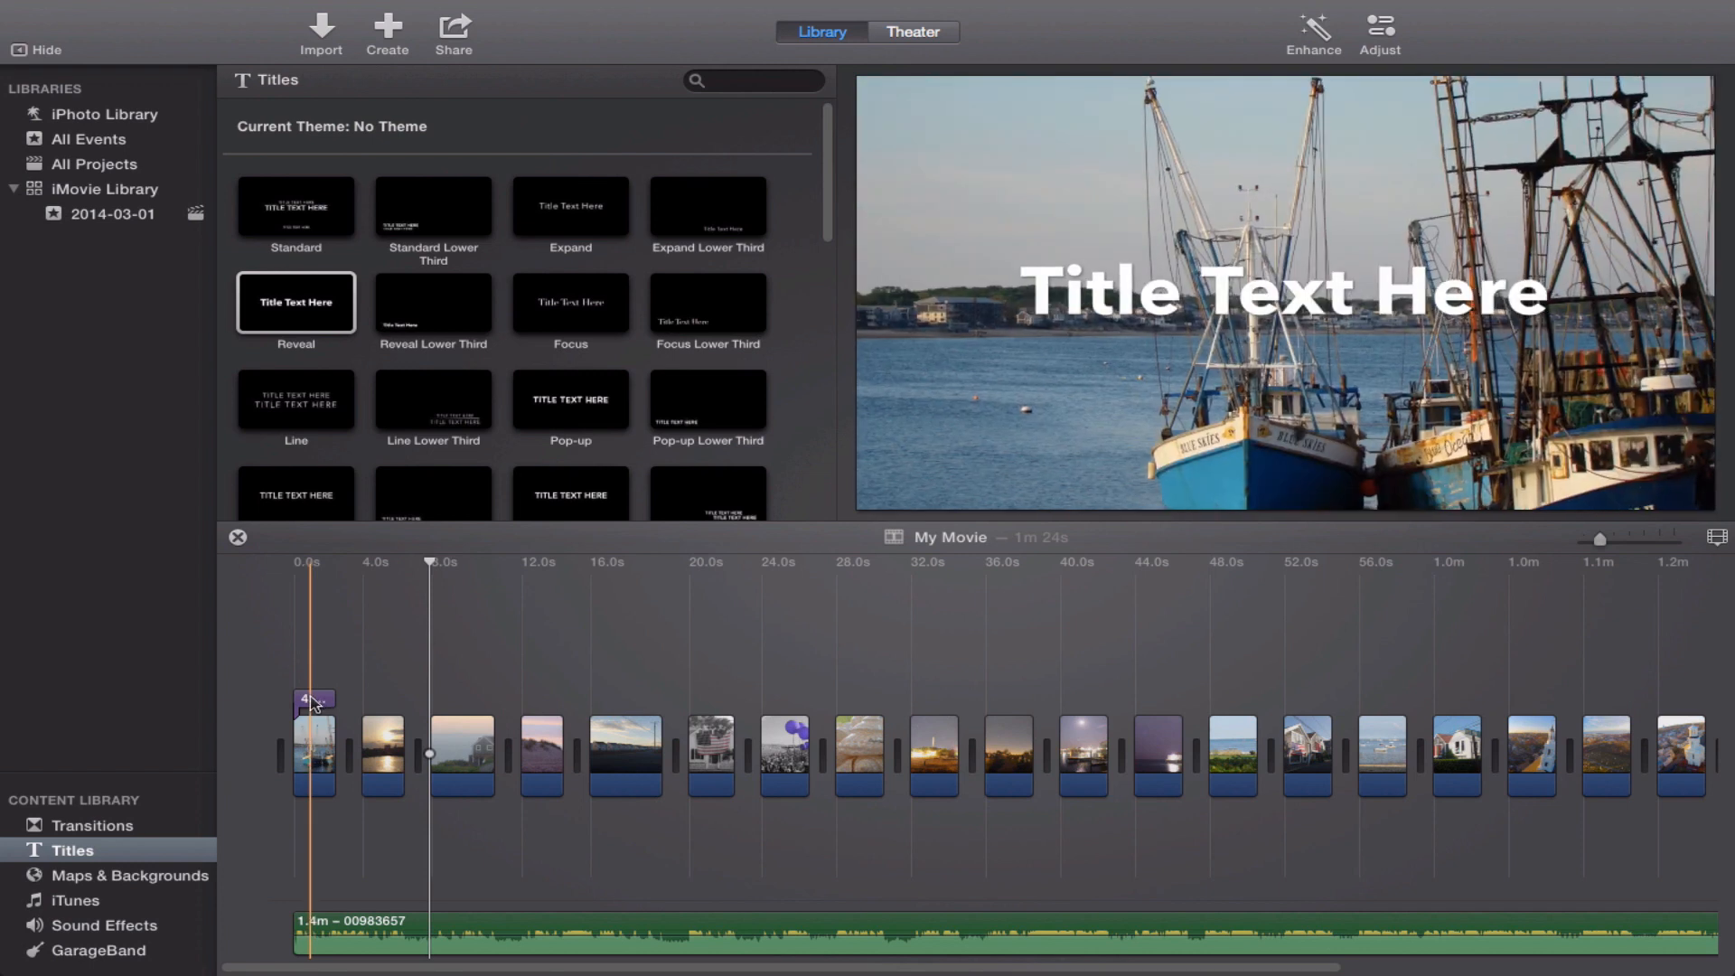
click(310, 701)
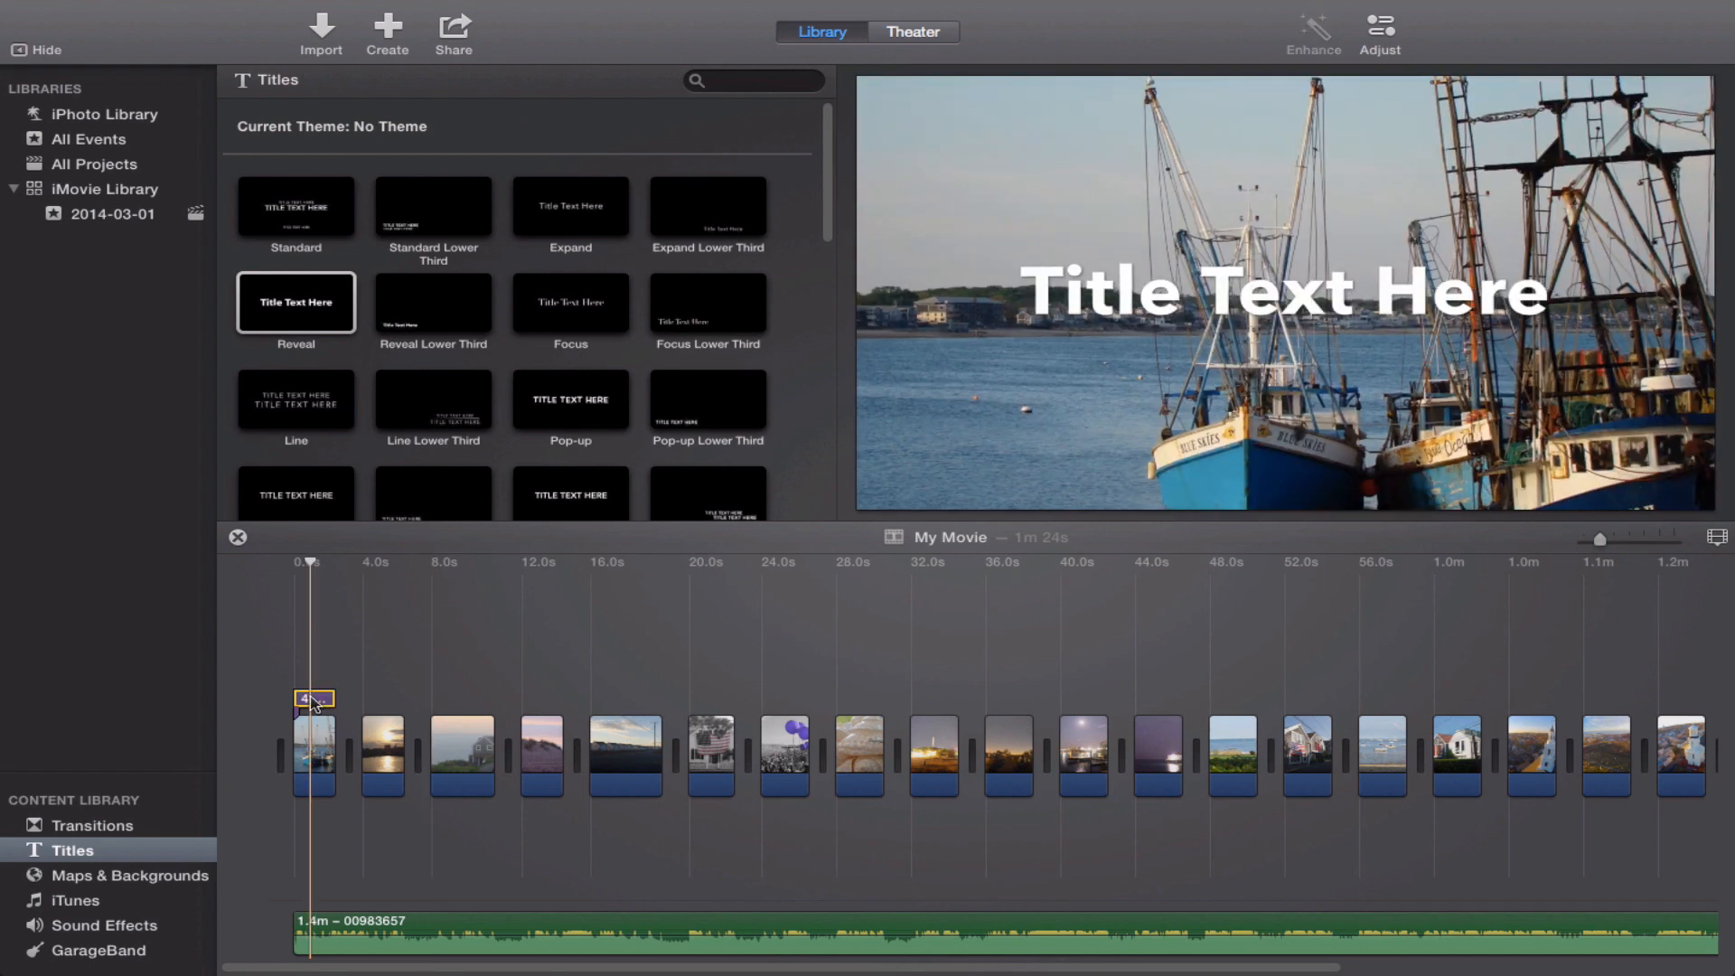
key(Delete)
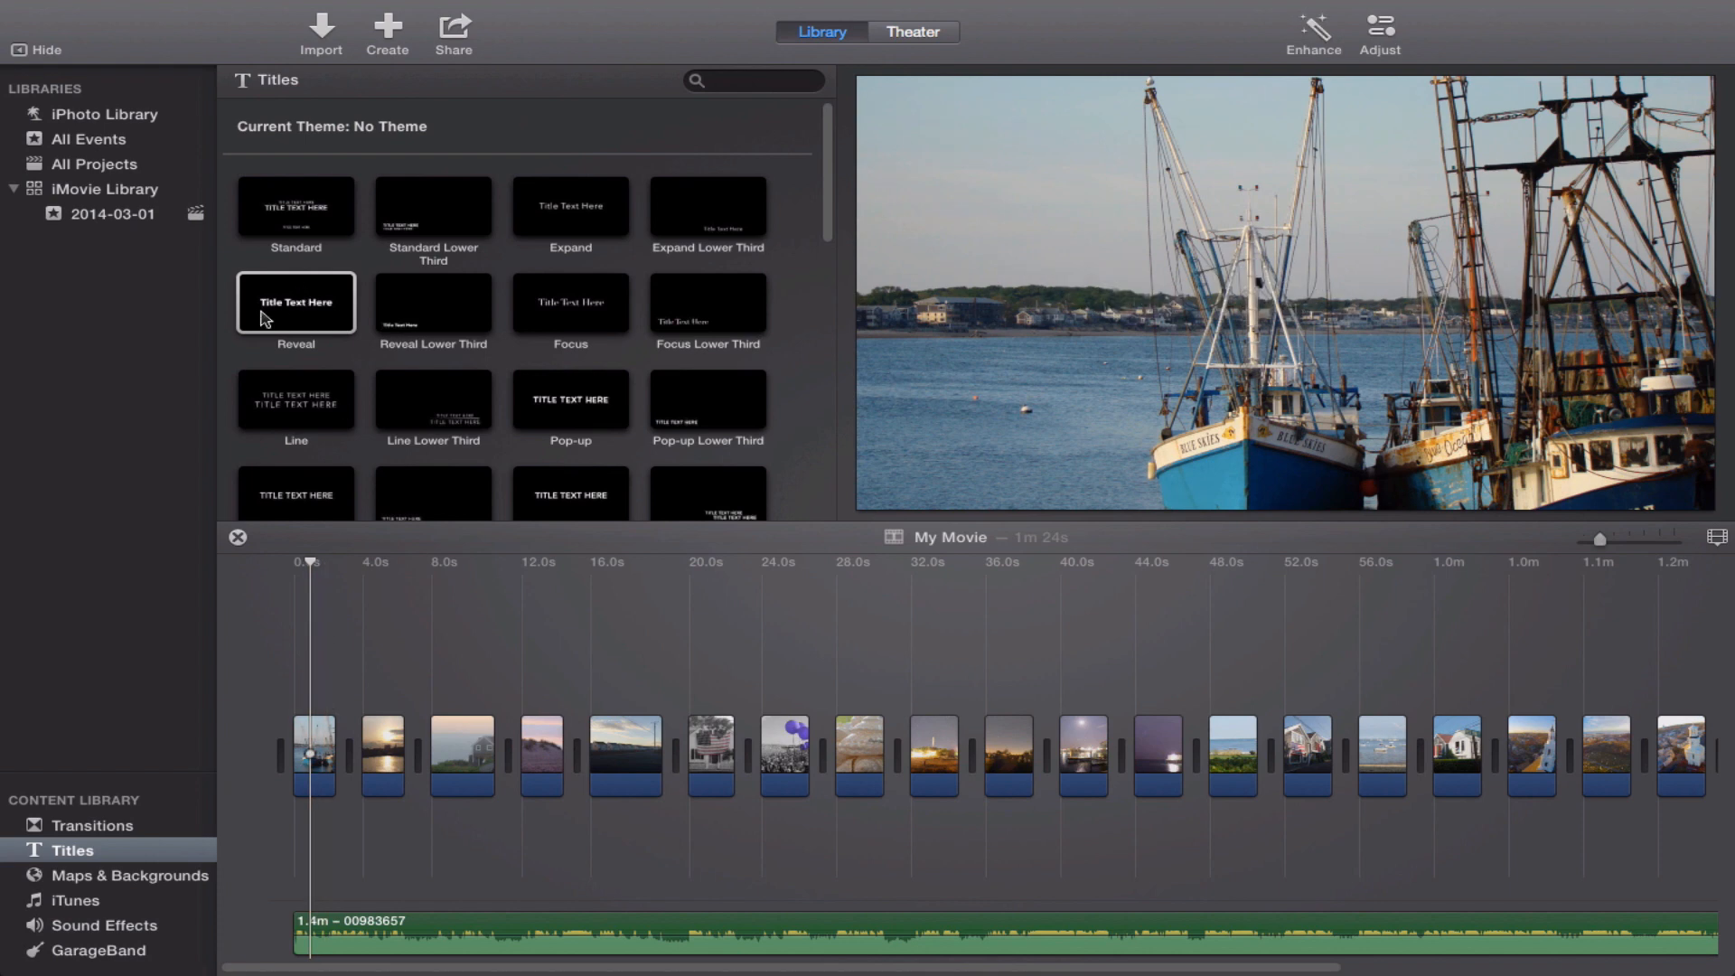
Insert a Reveal title as a standalone clip at the start of the movie, before the first photo.
click(325, 312)
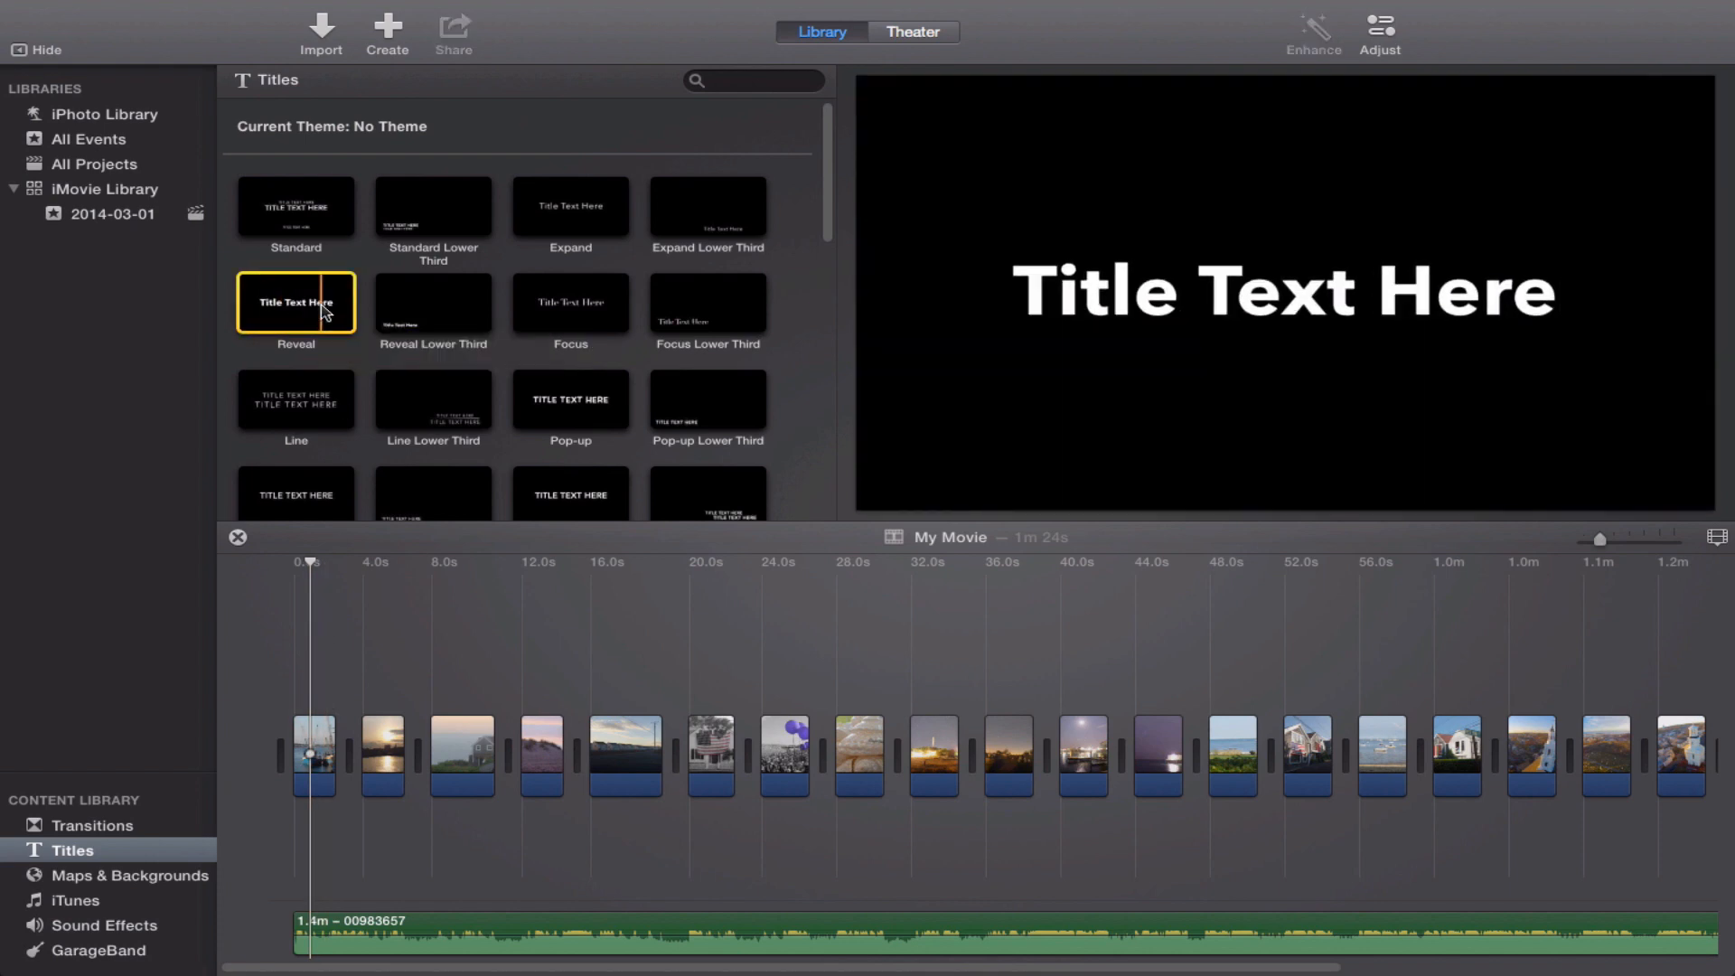
drag(326, 311, 269, 760)
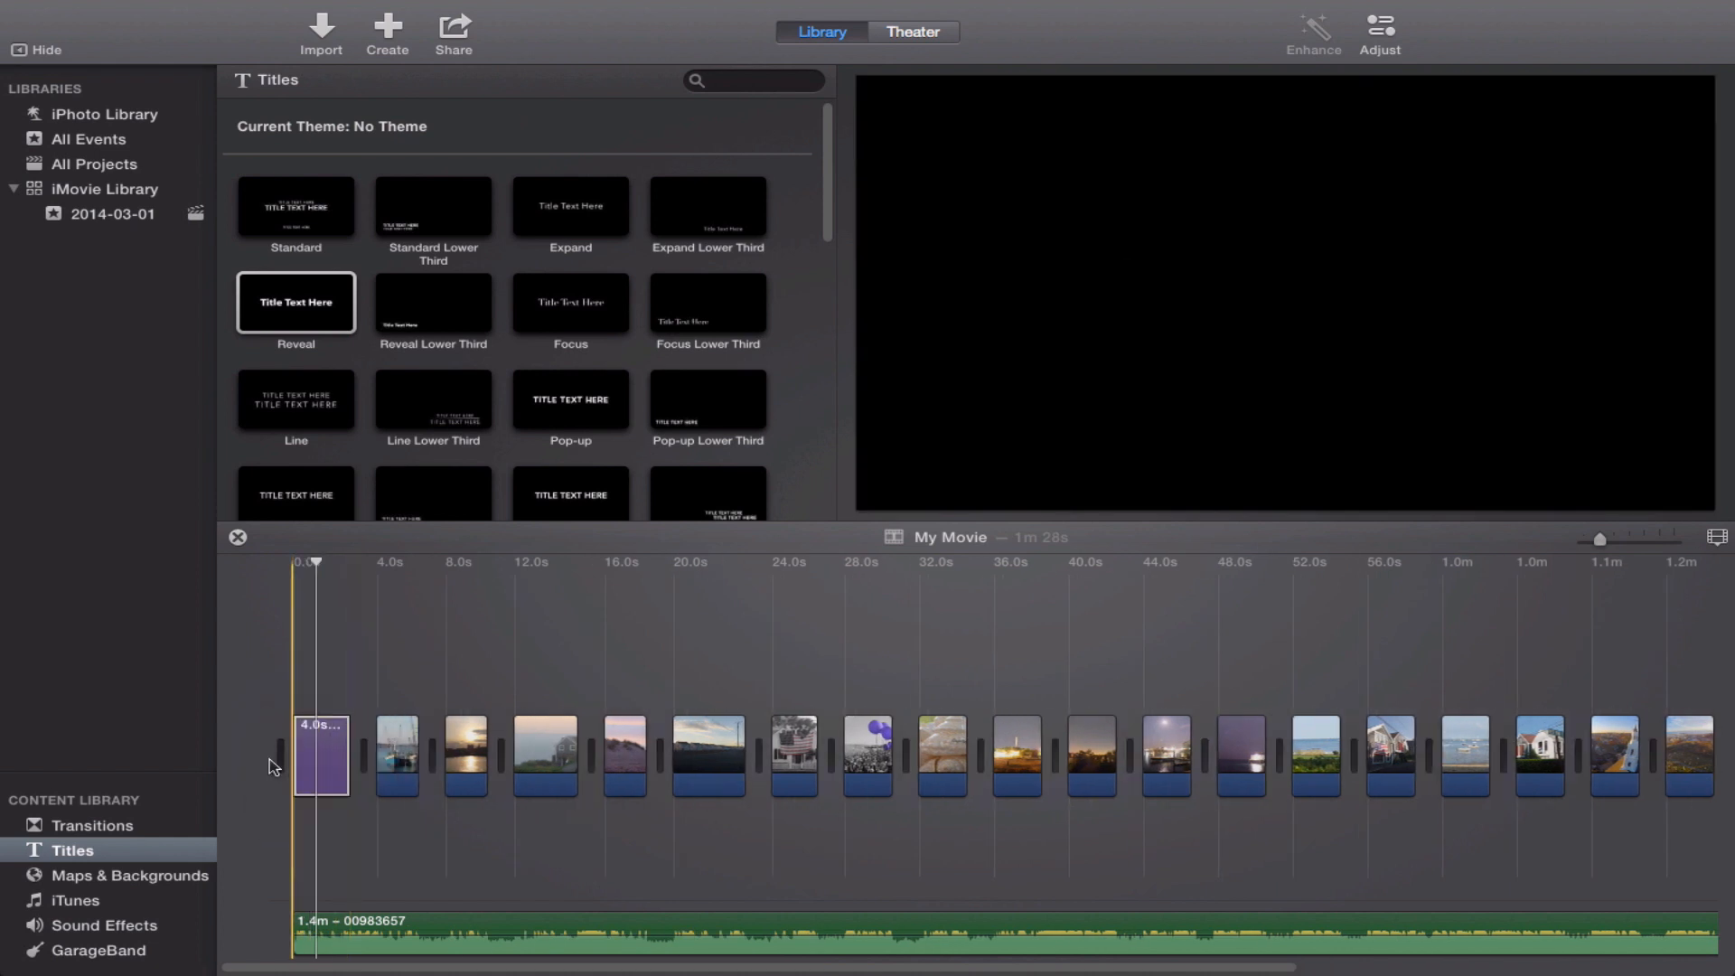
click(325, 758)
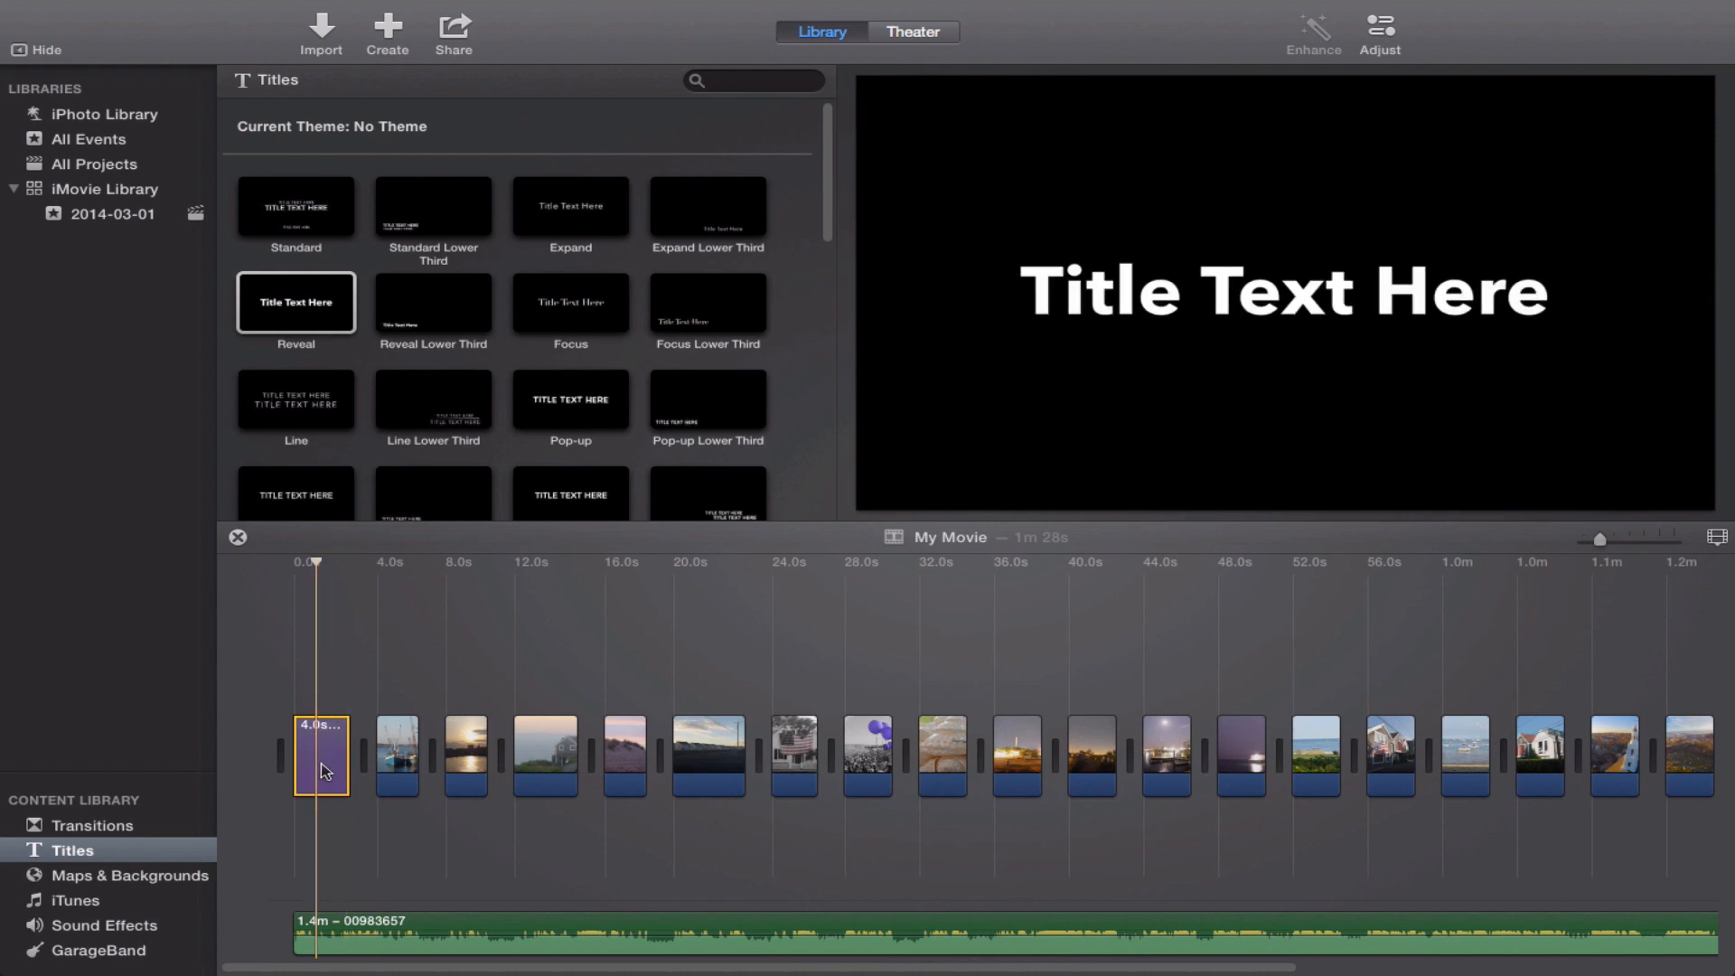
Replace the placeholder text of the opening title with "Provincetown, MA".
double_click(323, 766)
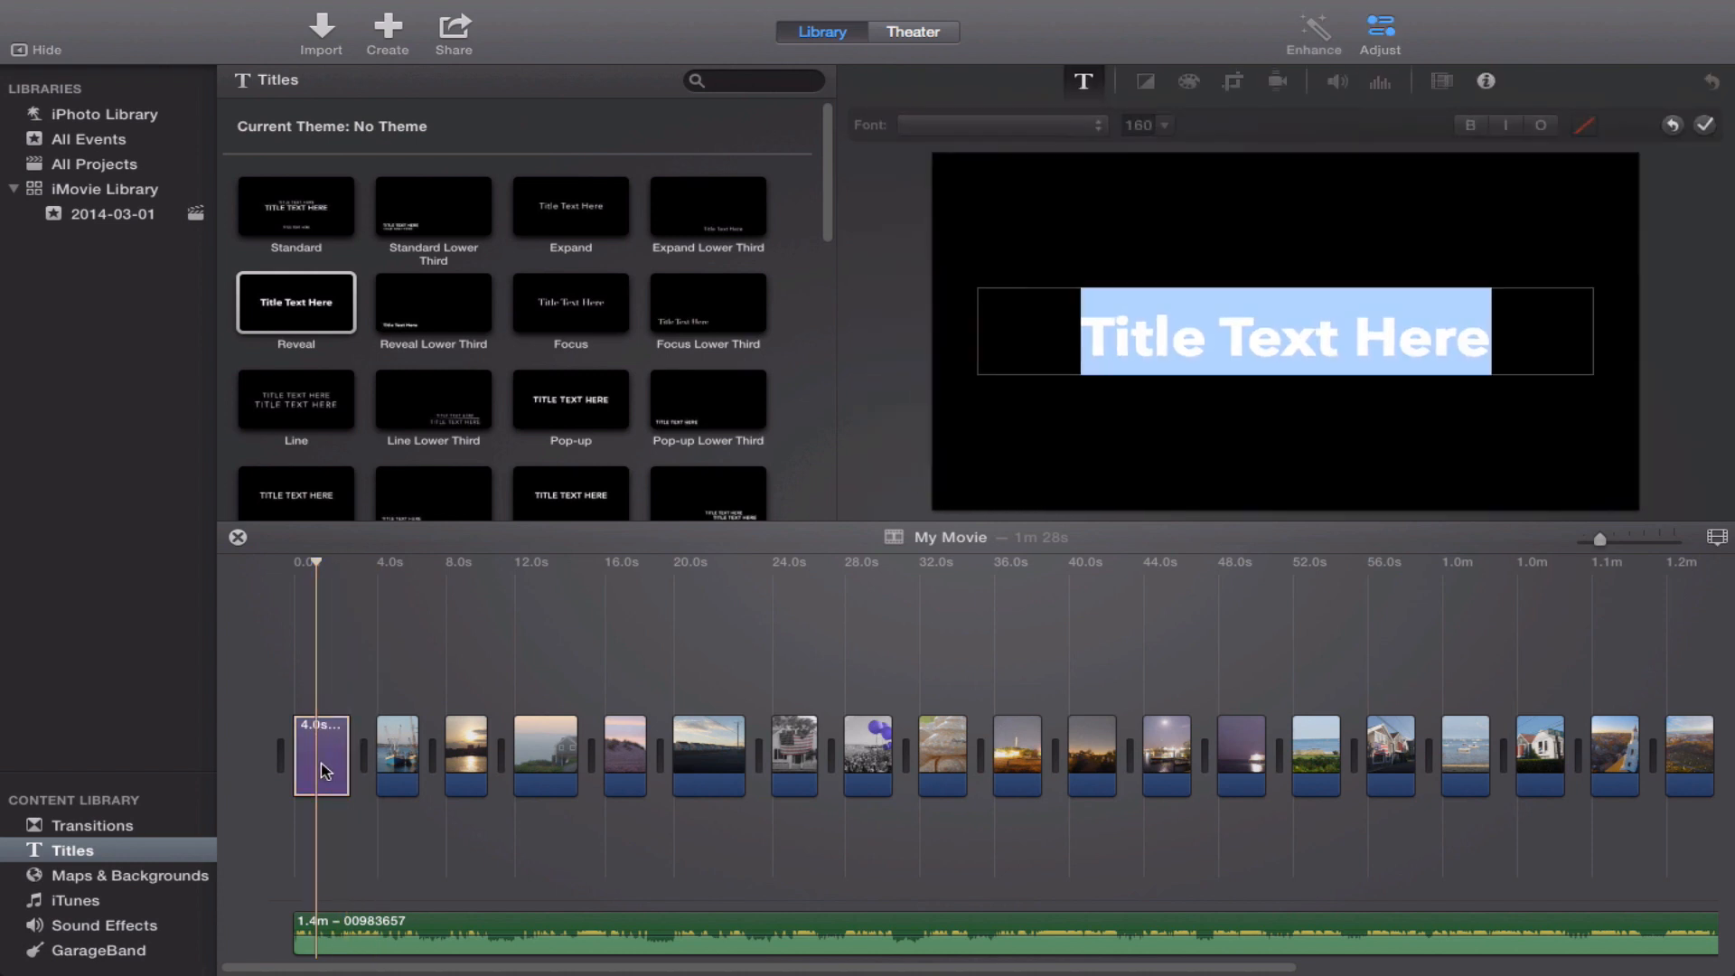
text(Provincetown, MA)
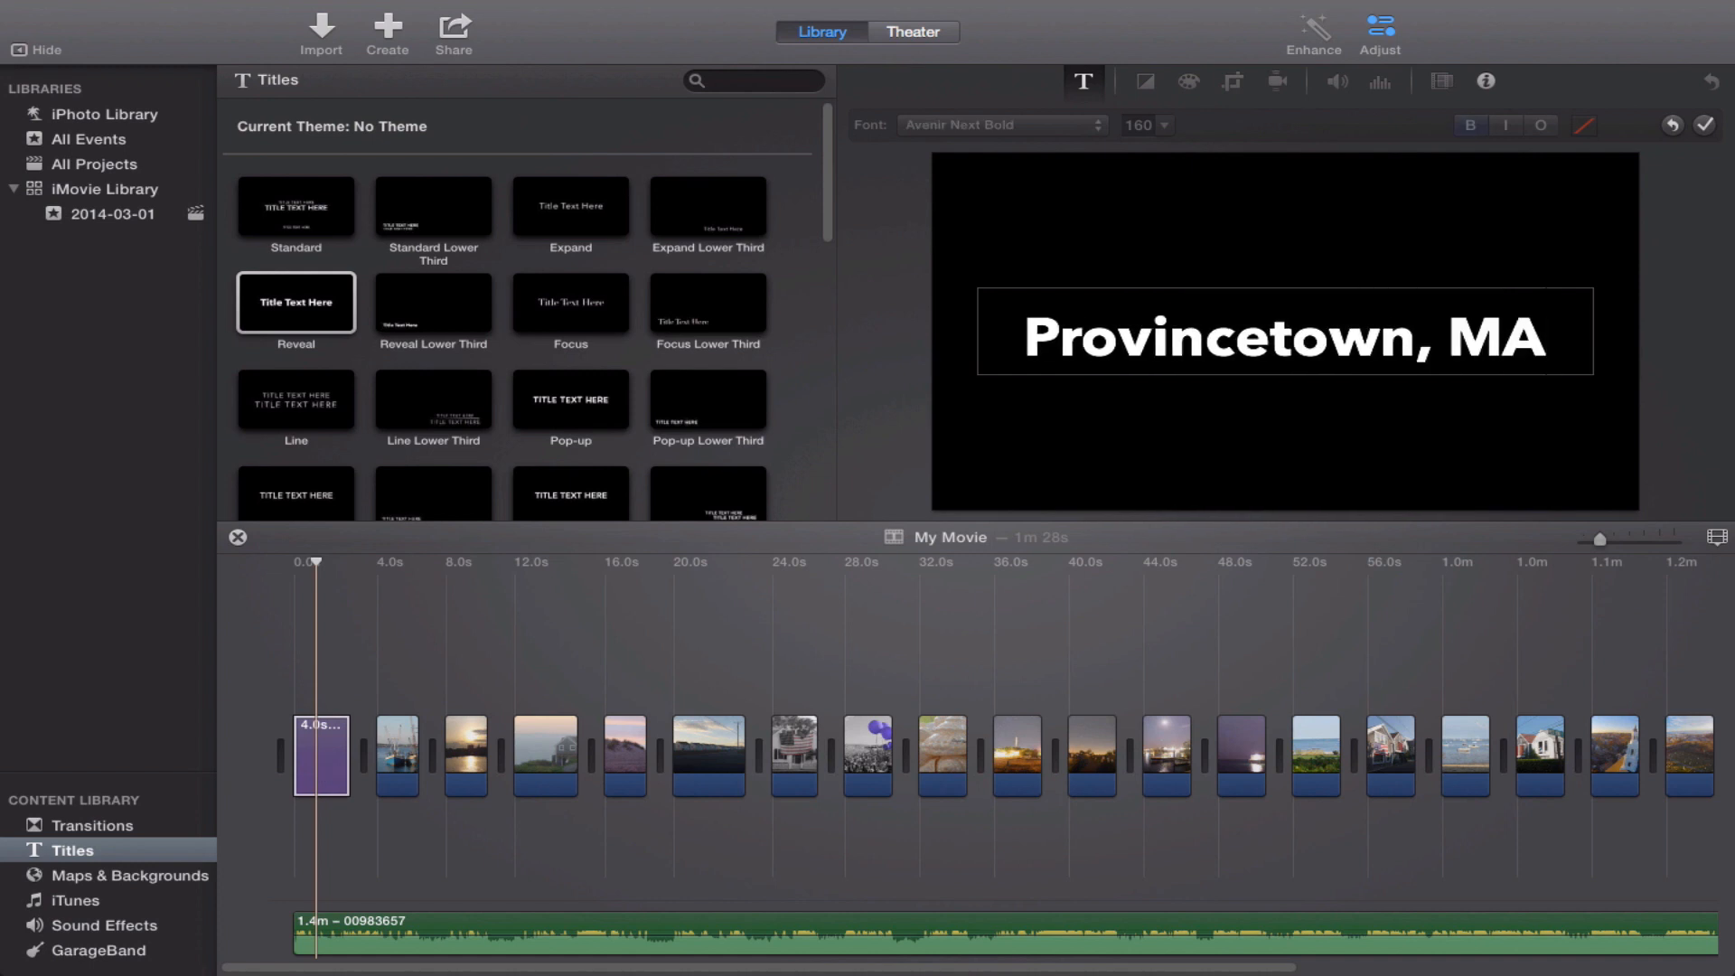
key(super+a)
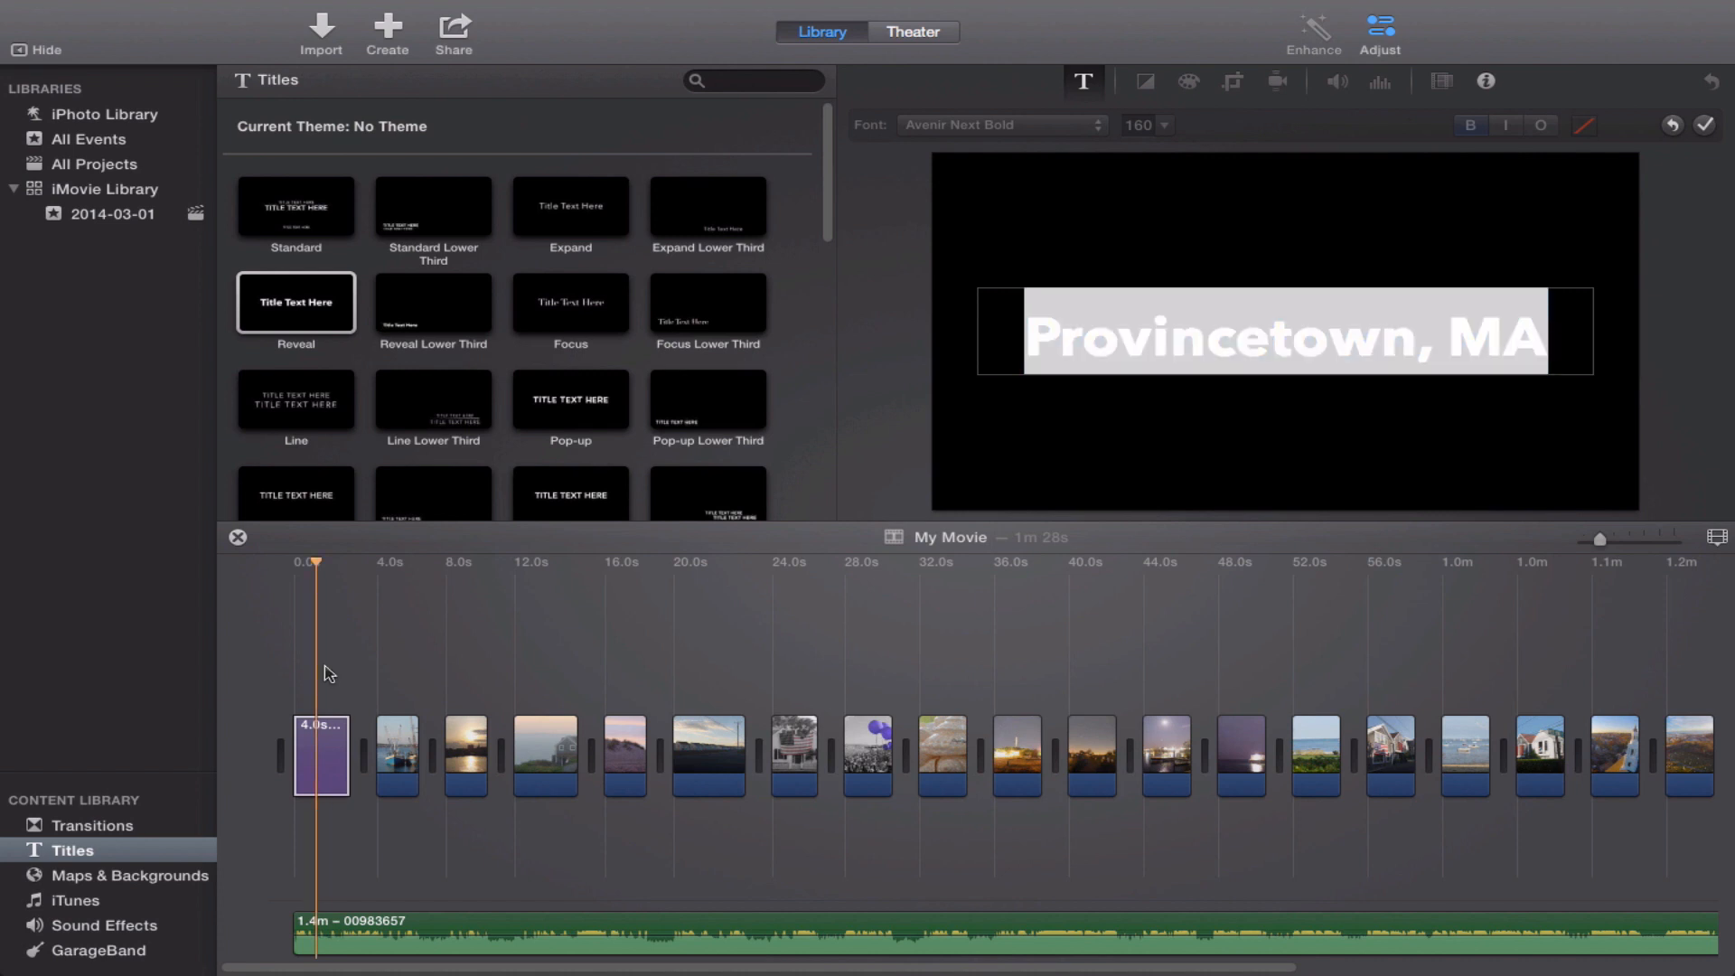
click(390, 665)
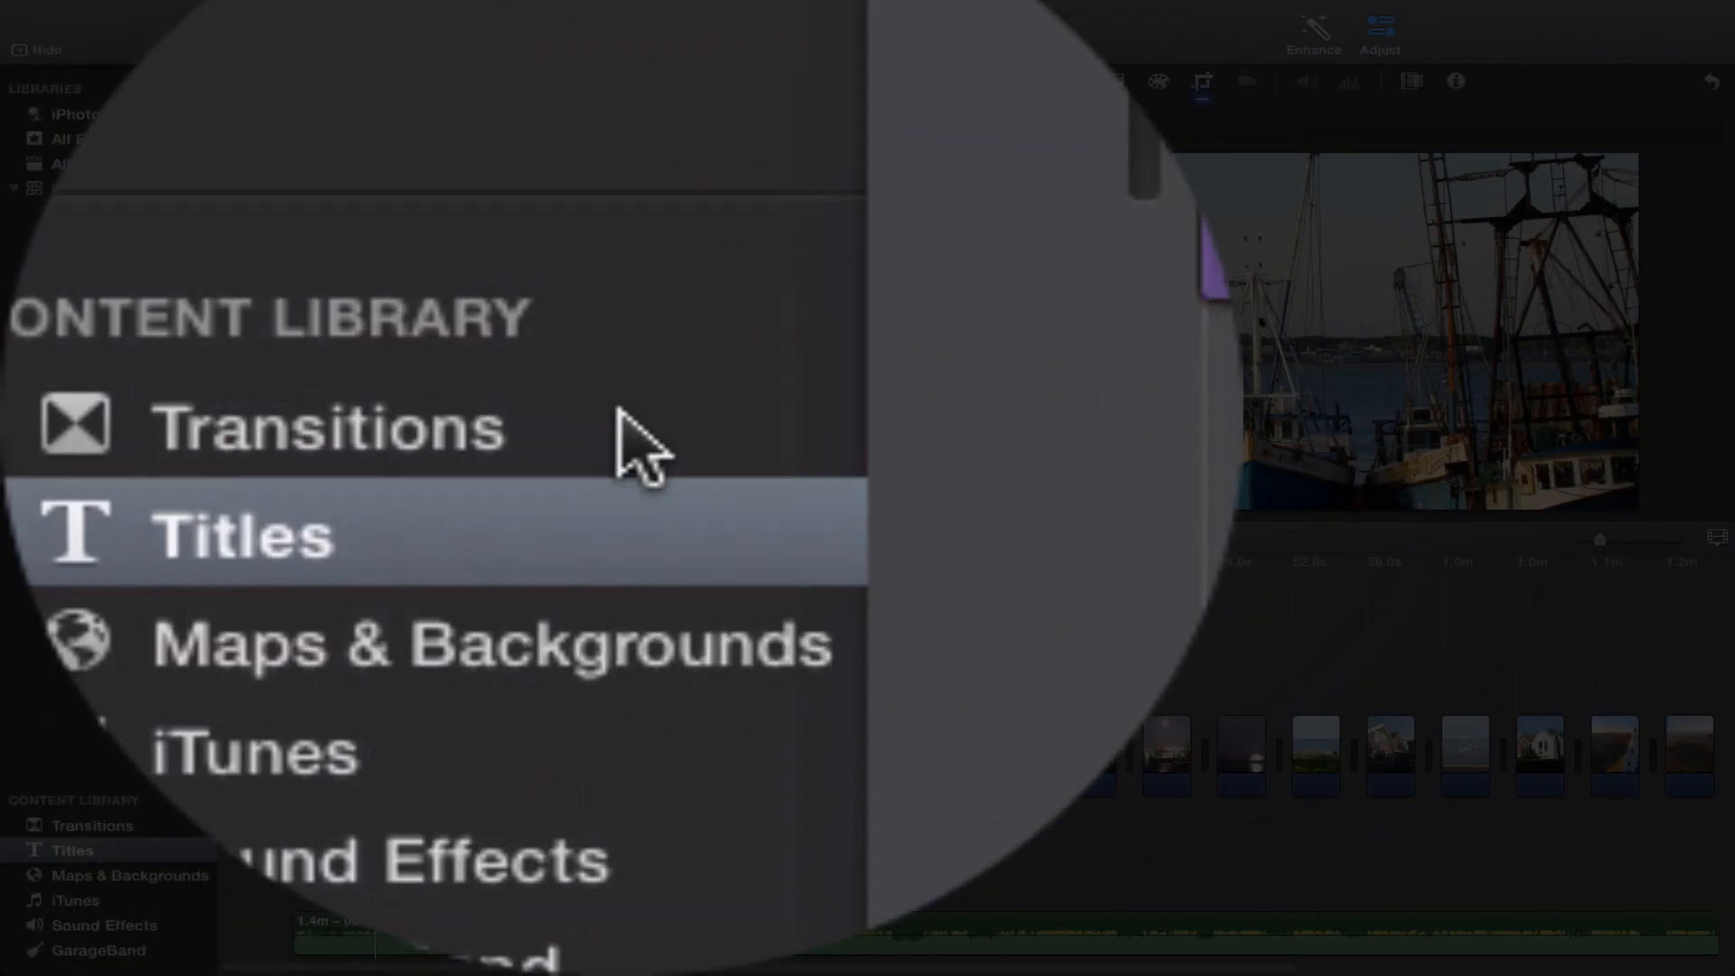
Add a Cross Dissolve transition between the first and second photo clips.
click(137, 825)
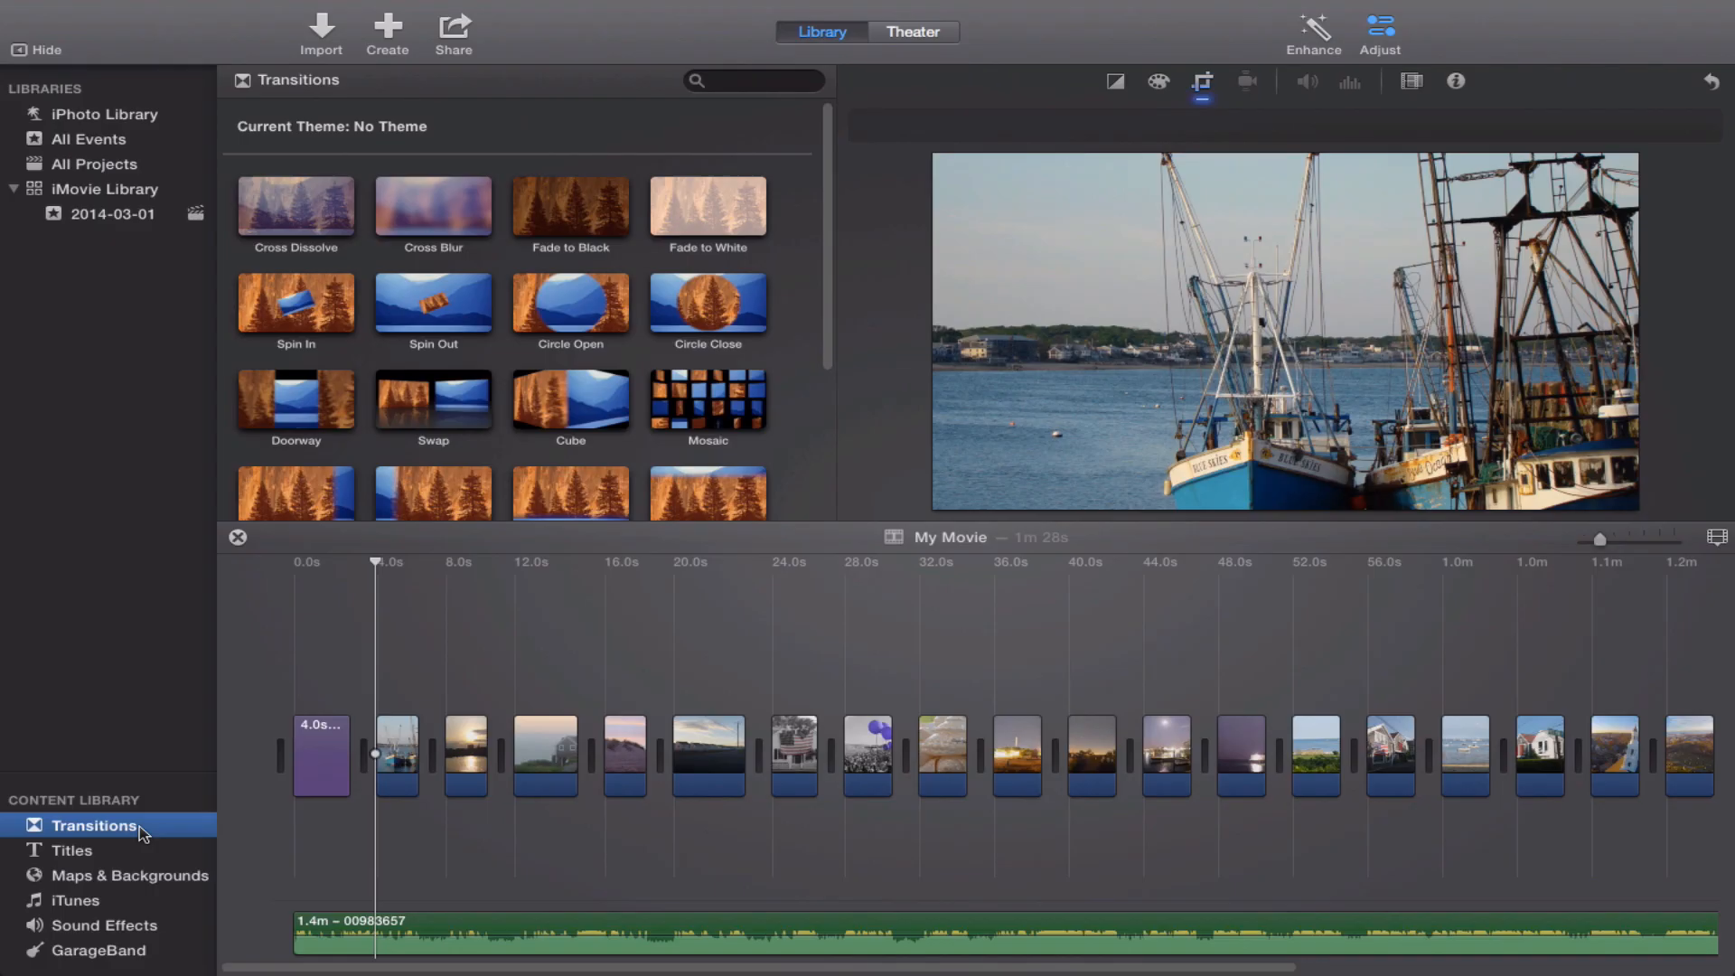
click(278, 203)
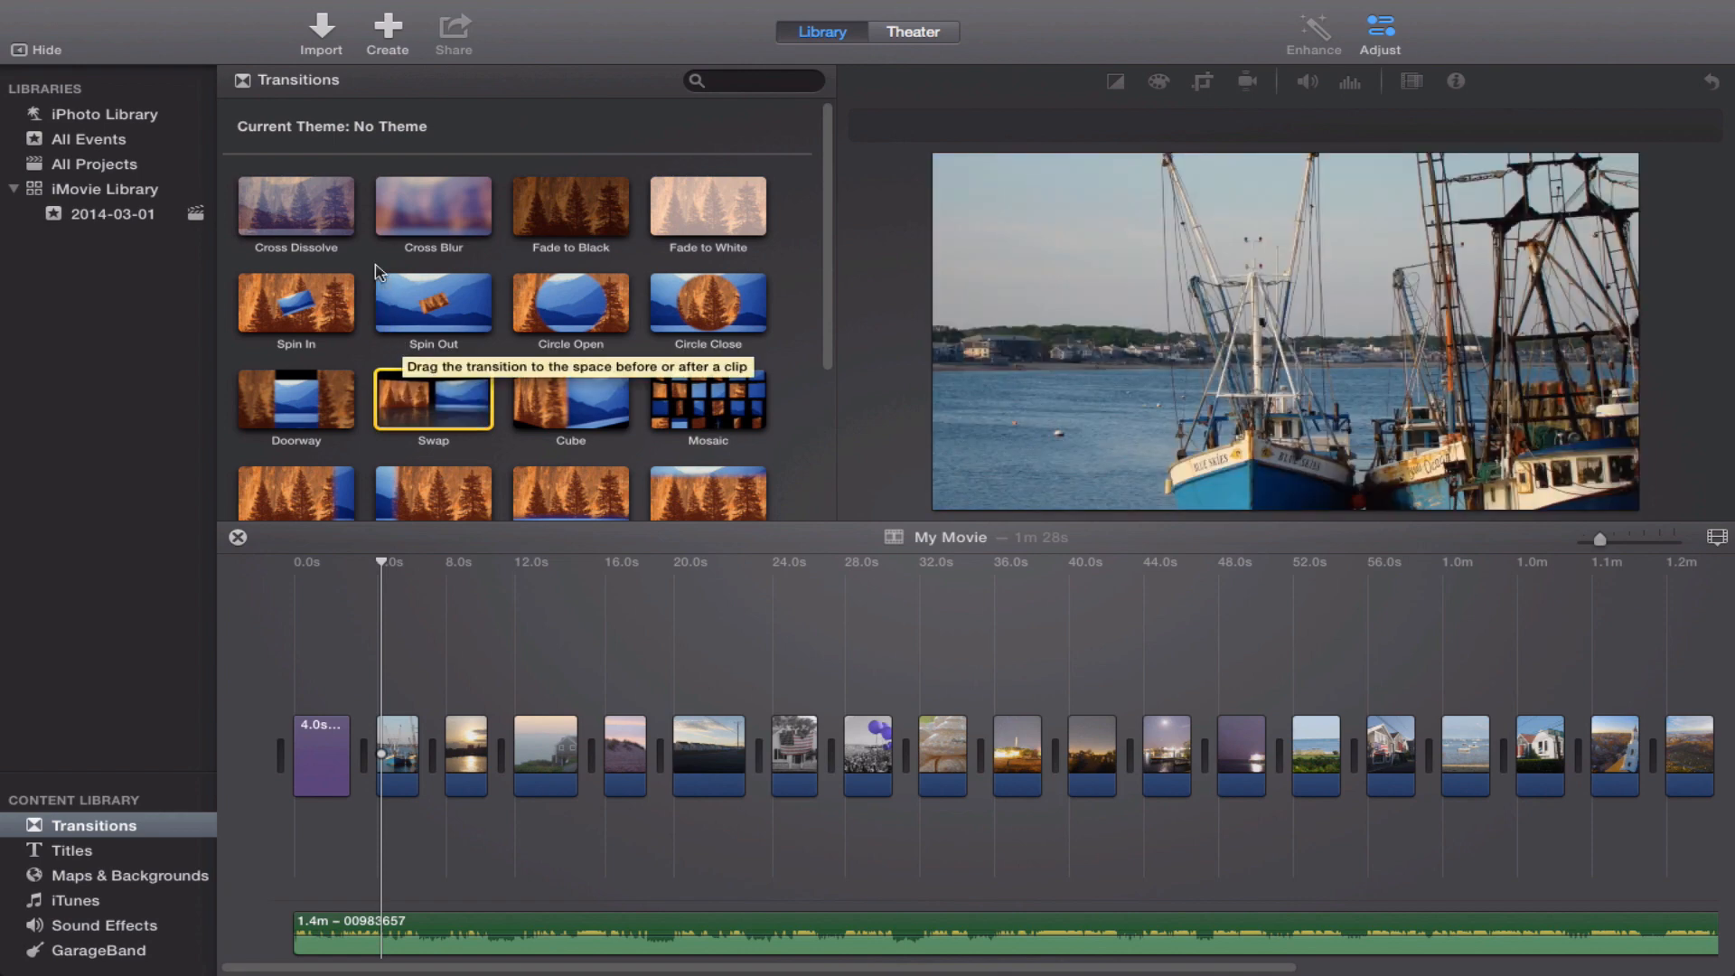
click(318, 226)
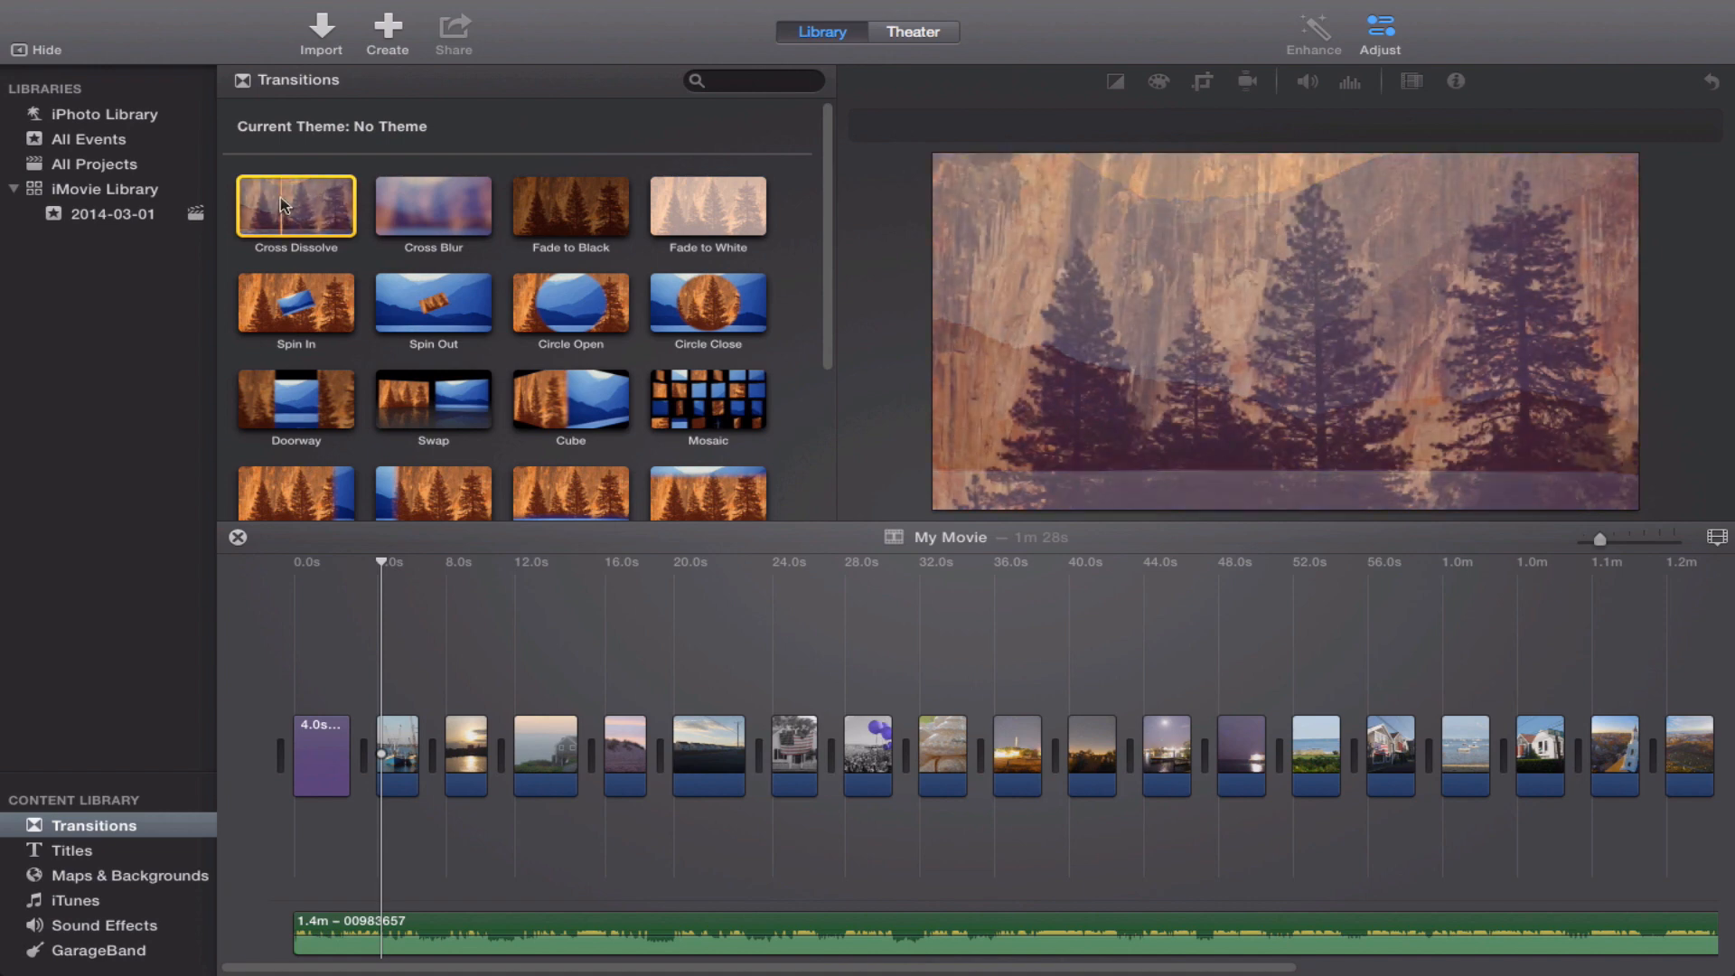
drag(284, 204, 439, 751)
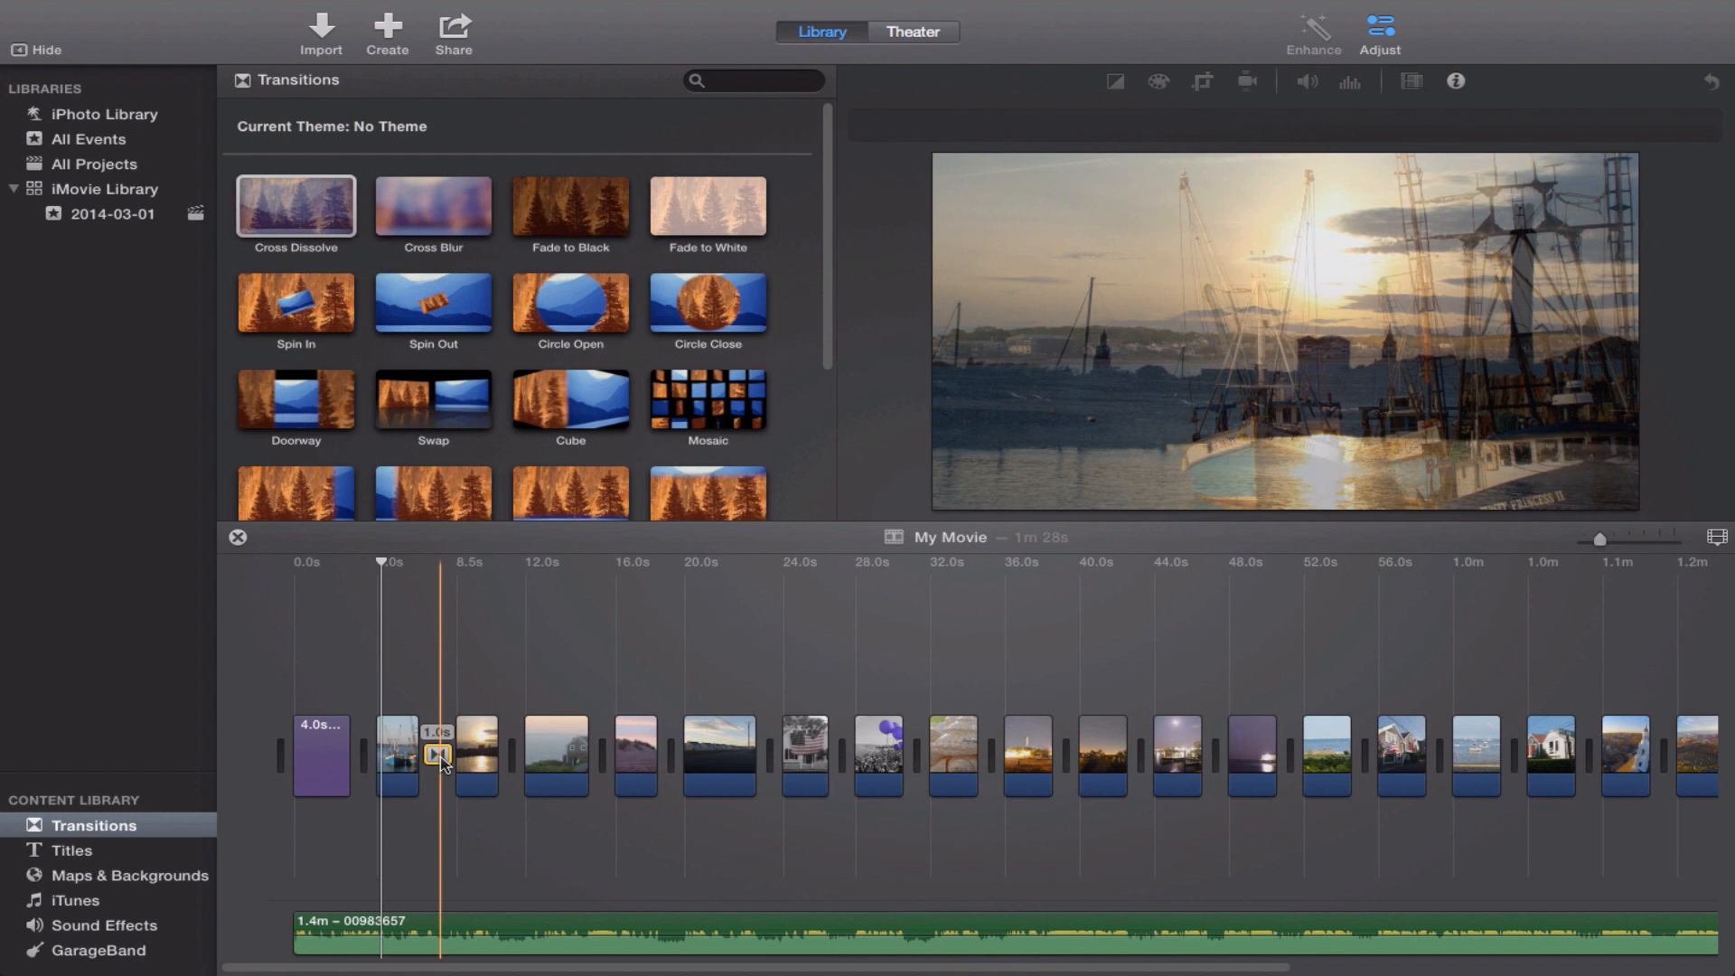
Set the duration of the Cross Dissolve transition to 2 seconds.
double_click(437, 755)
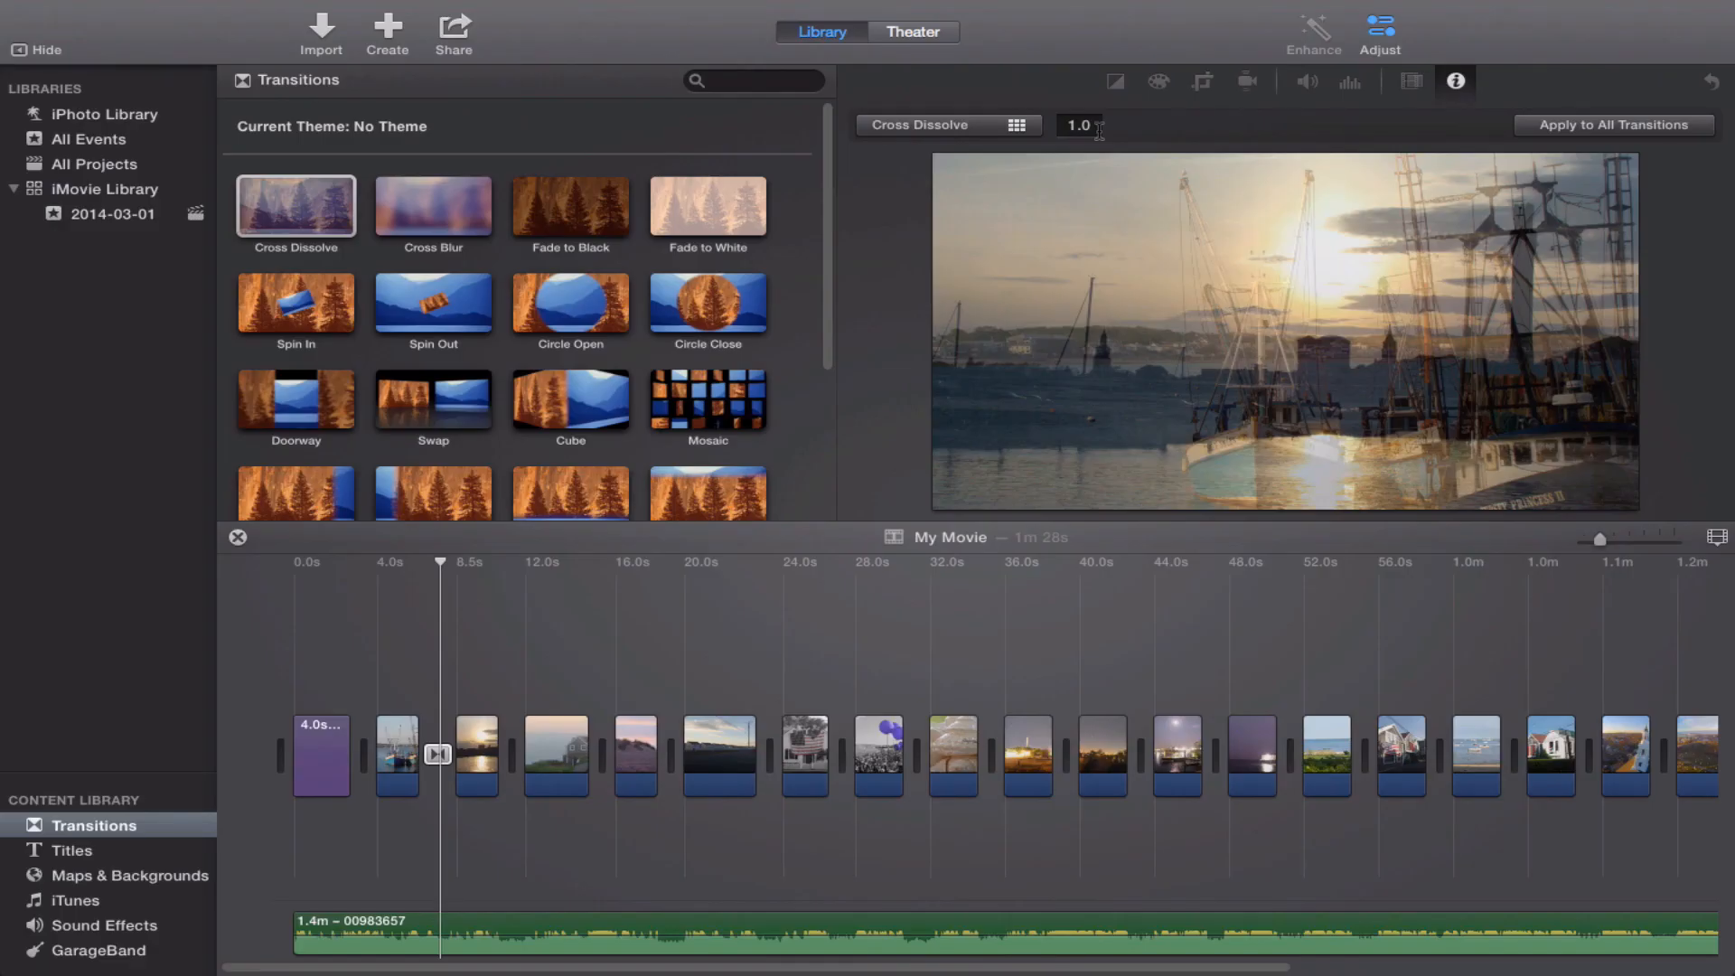
click(1063, 127)
text(2)
key(Return)
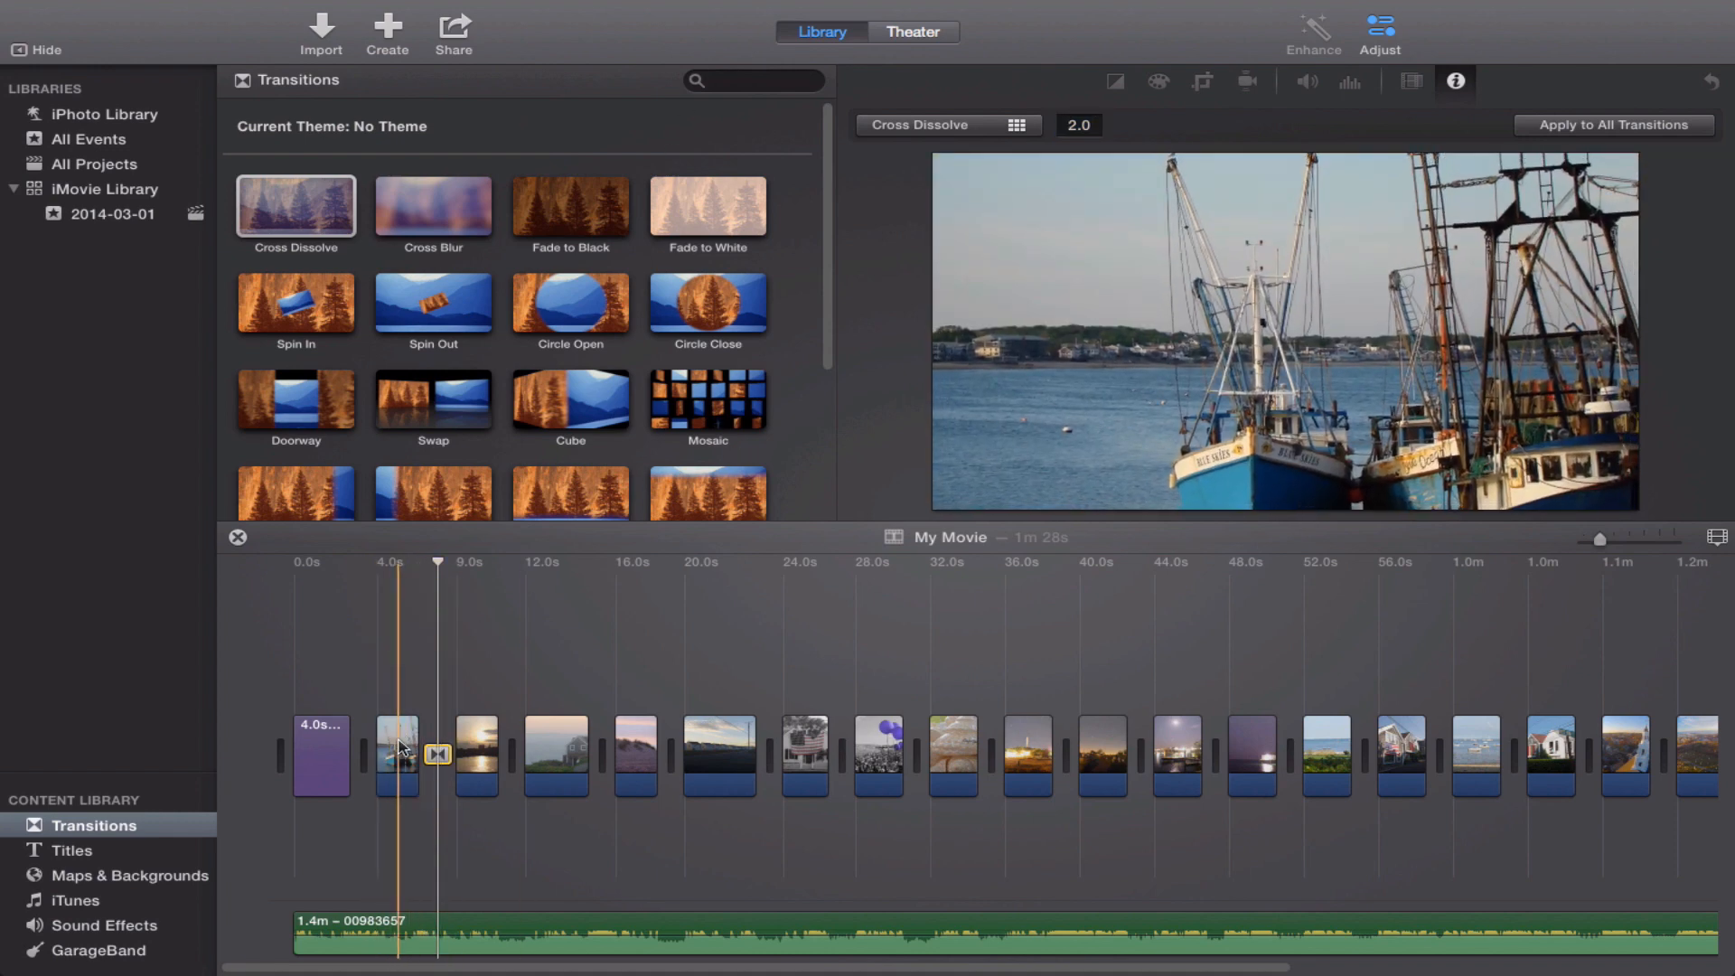
Set the duration of the first photo clip, showing the fishing boats, to 8 seconds.
click(402, 747)
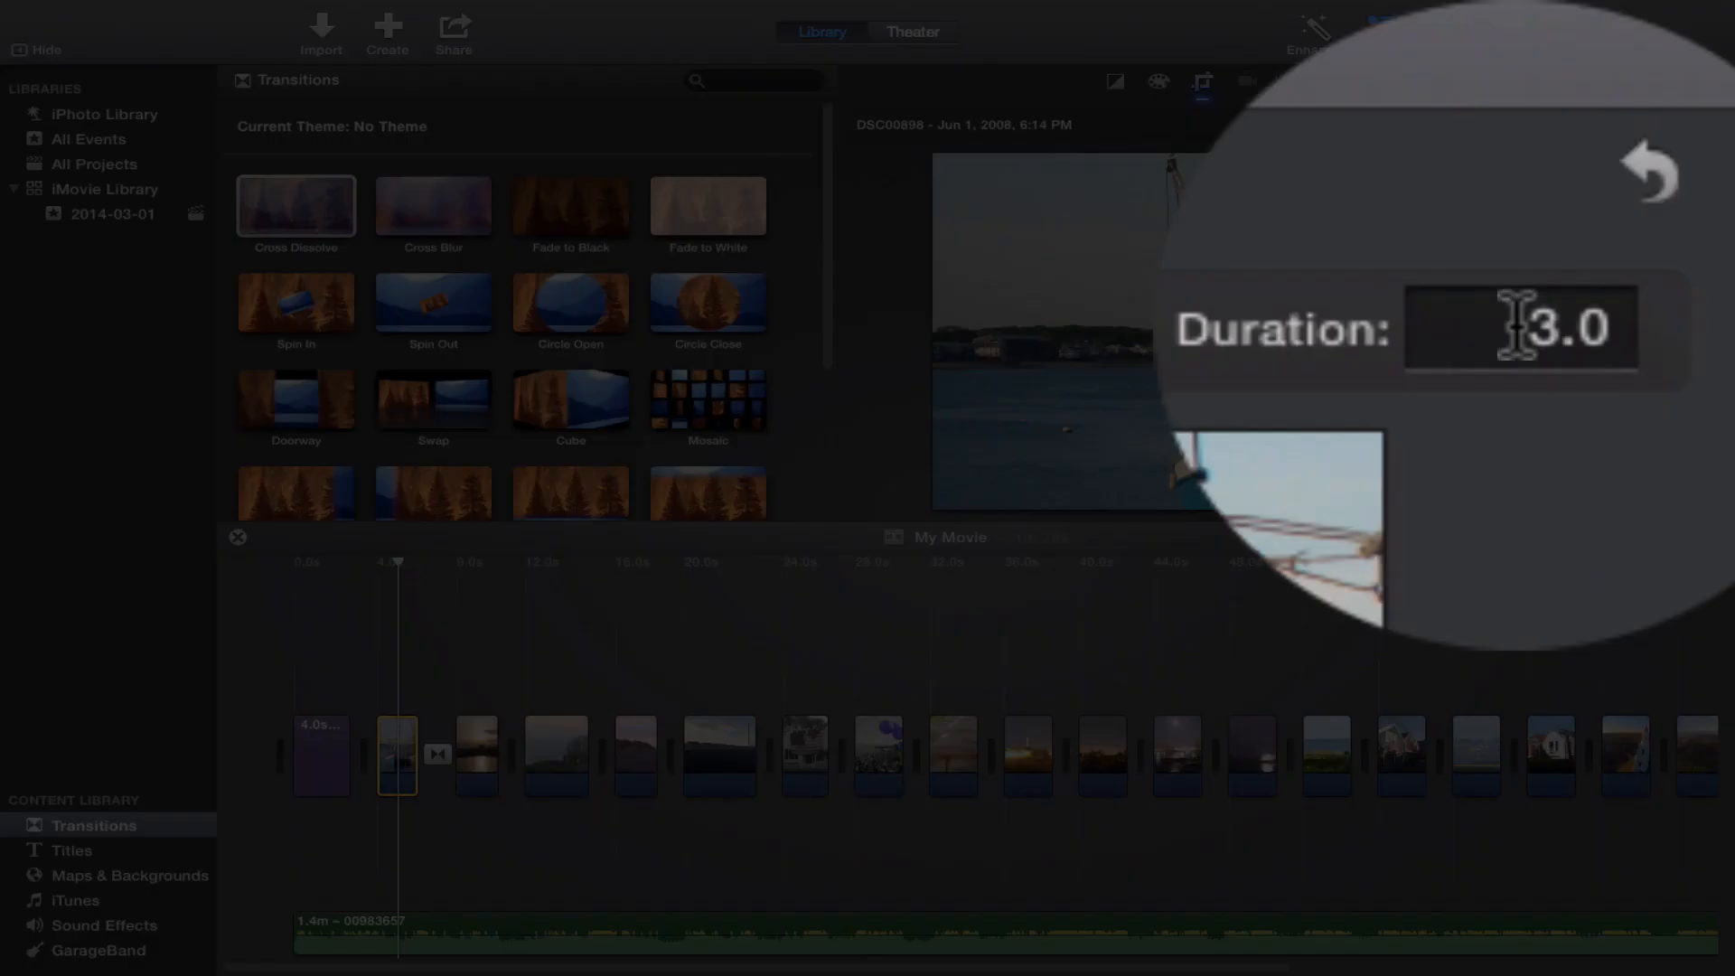
click(1676, 124)
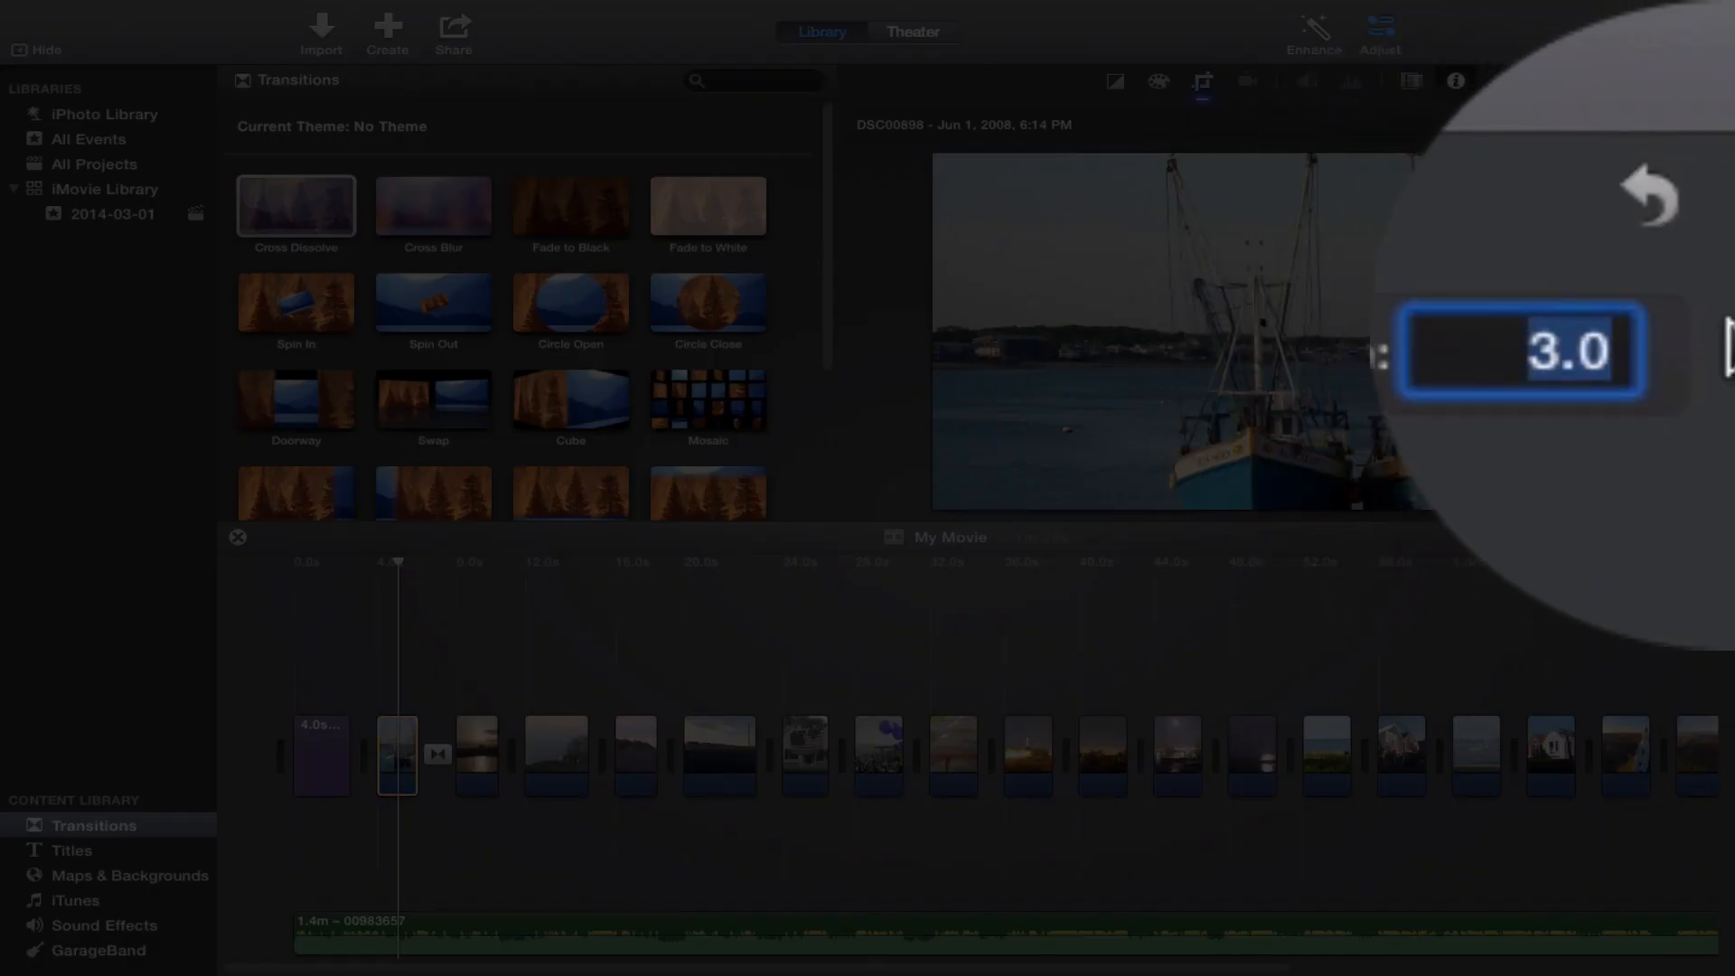
text(8)
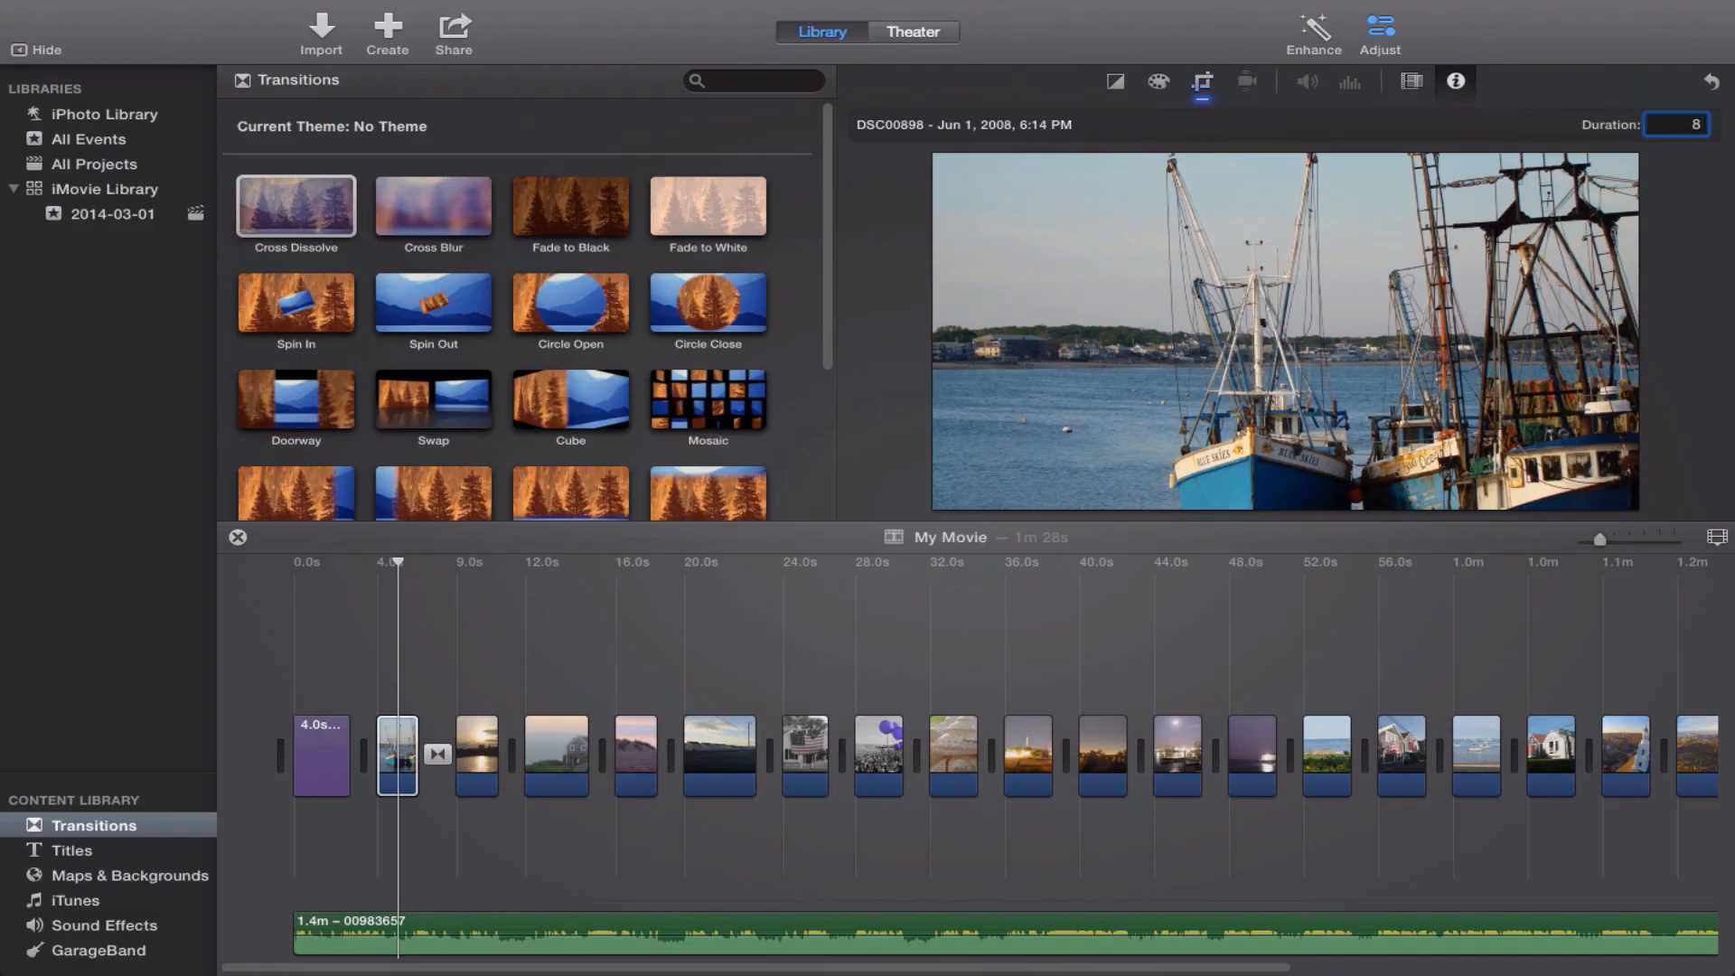
key(Return)
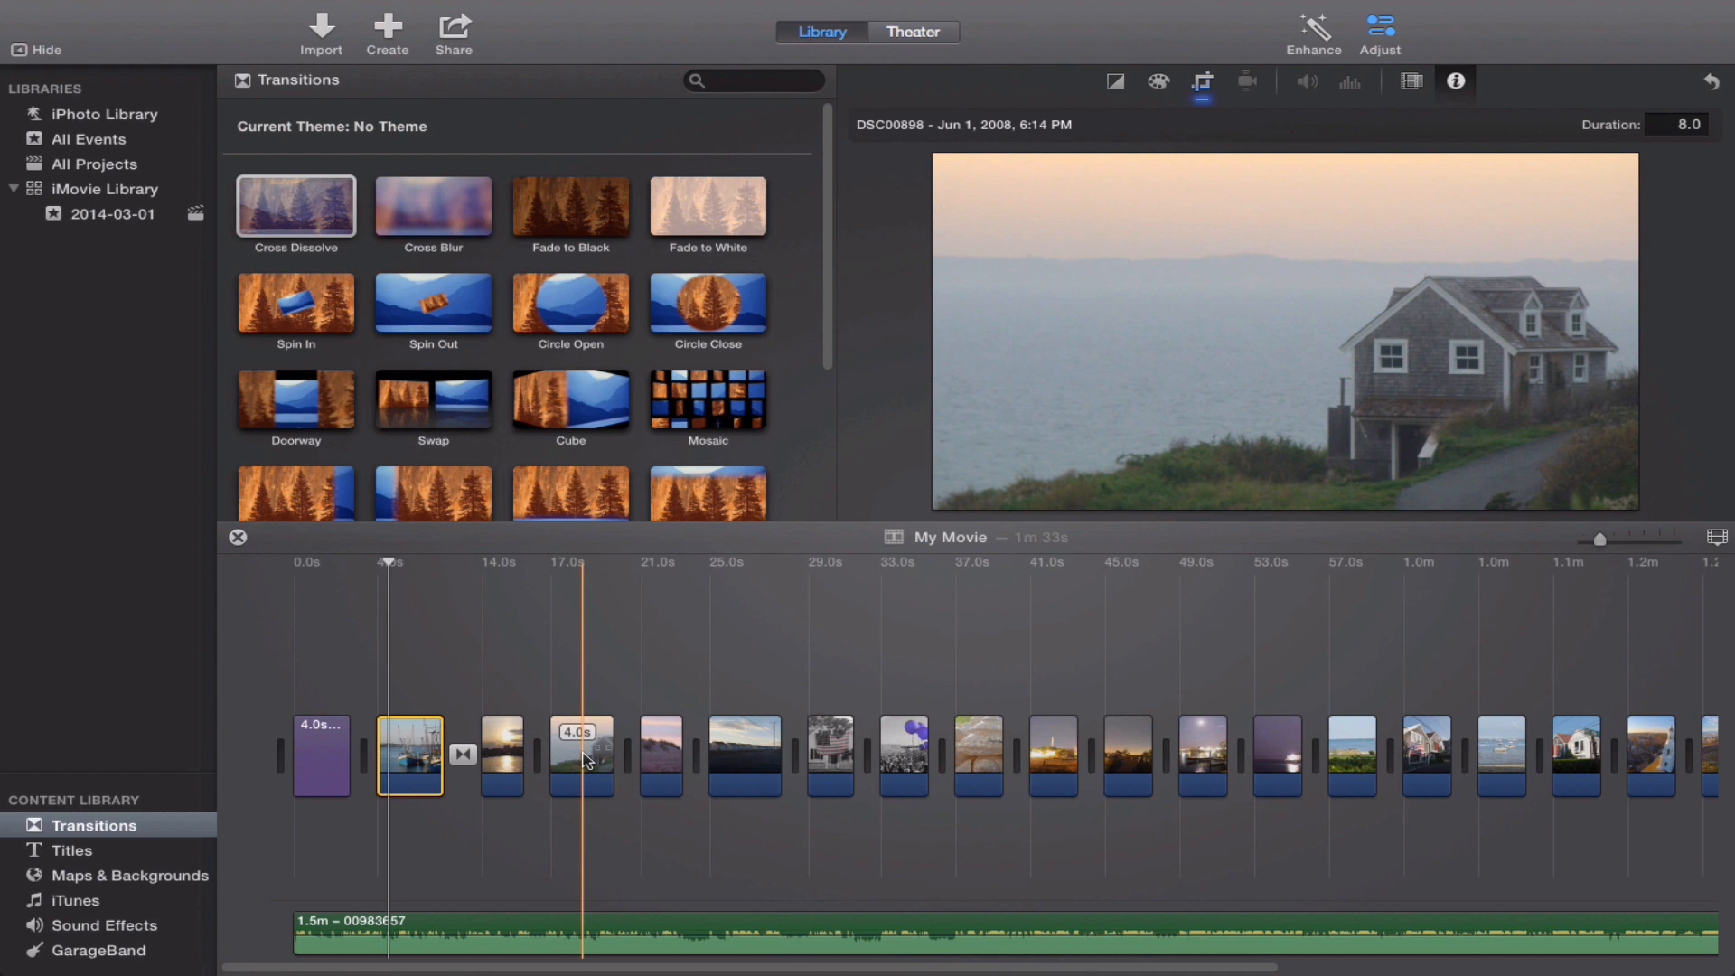
Set the duration of the photo clip showing the house with the American flag to 12 seconds.
click(838, 747)
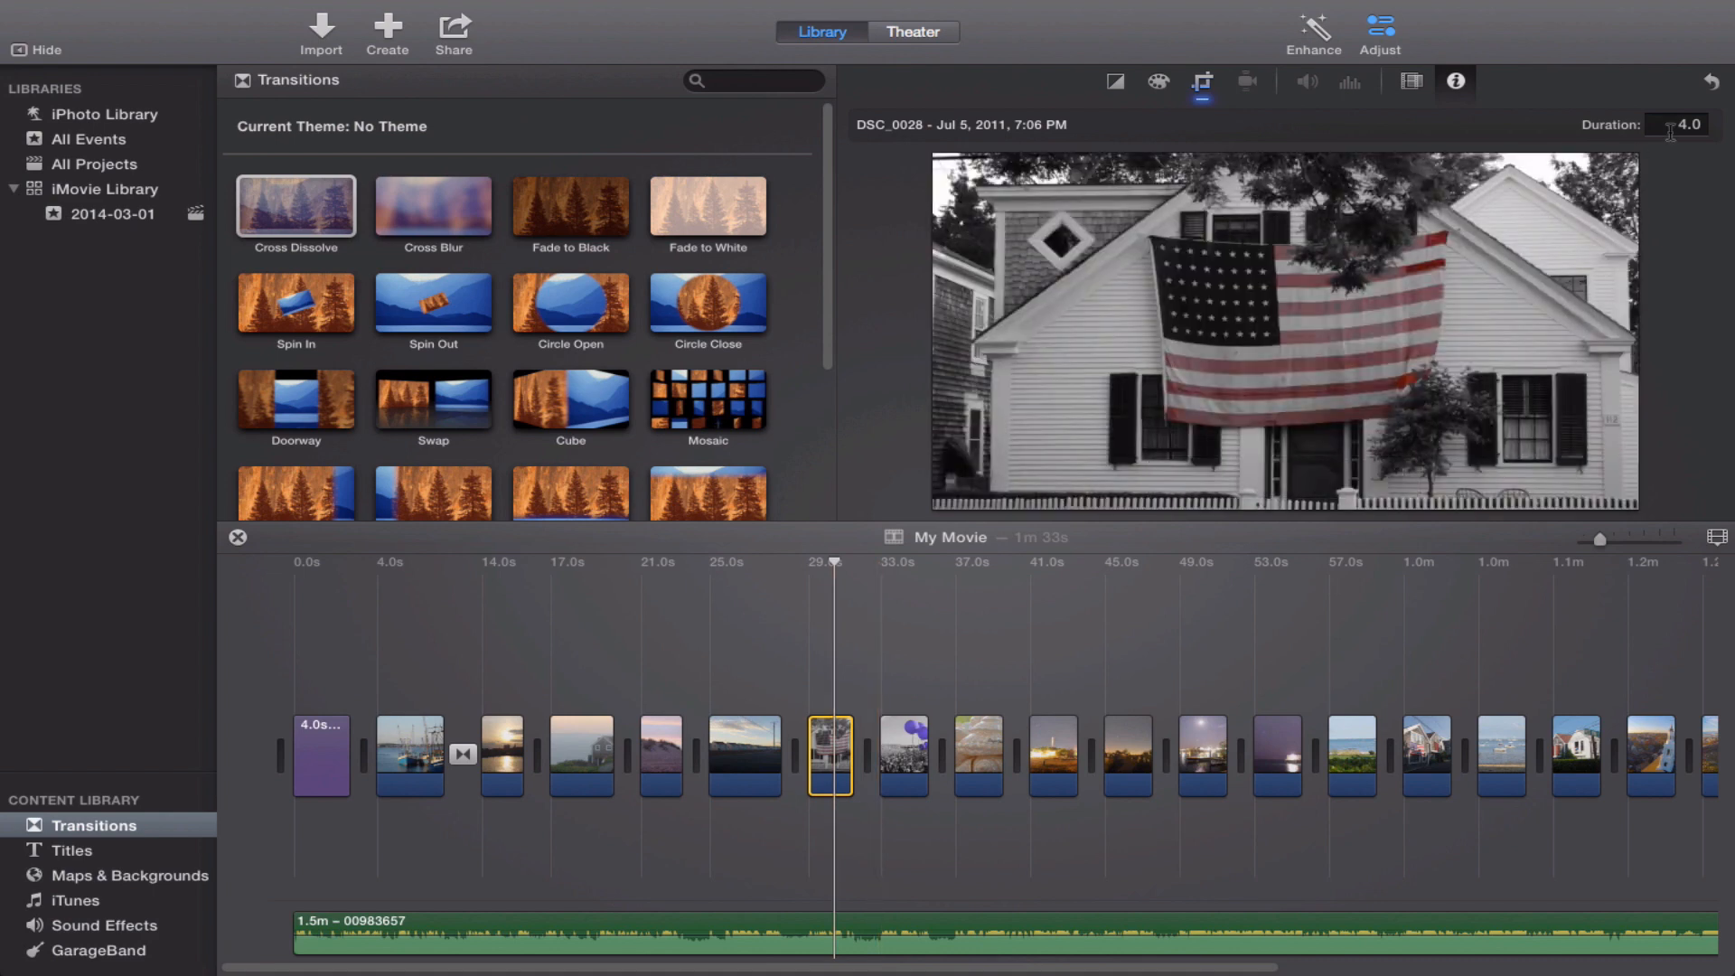
click(1704, 127)
text(12)
key(Return)
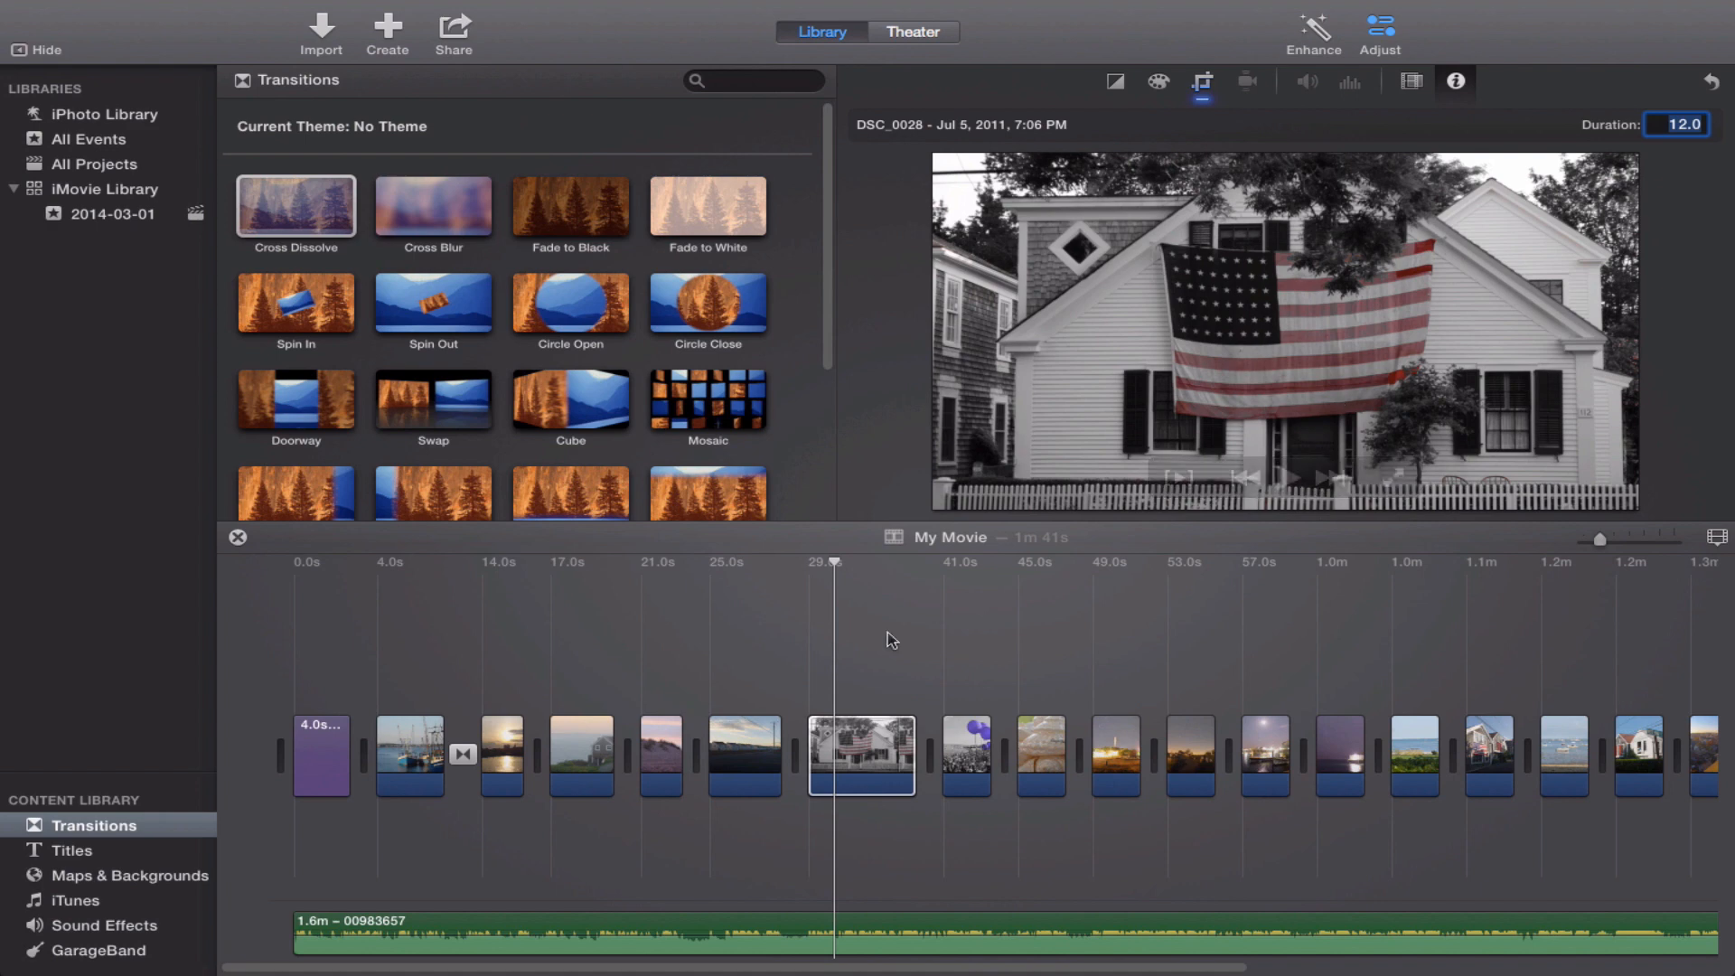
Use the Ken Burns crop style on the flag house clip and shrink its start frame to surround the flag.
click(847, 743)
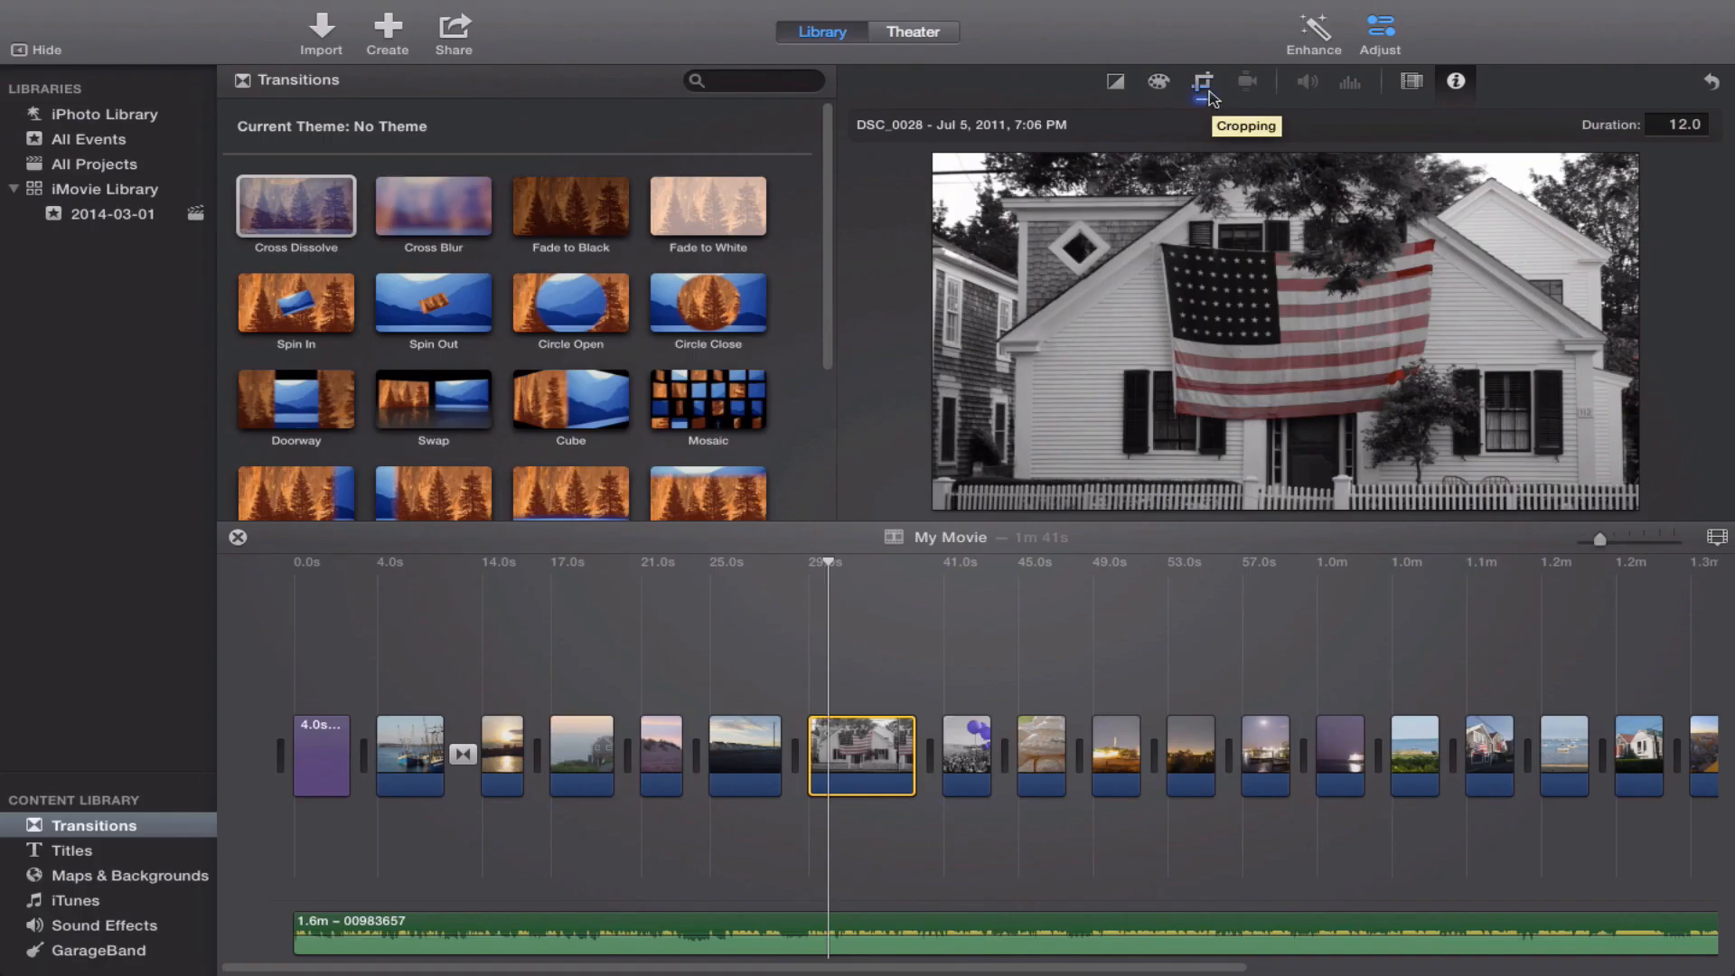
click(1205, 84)
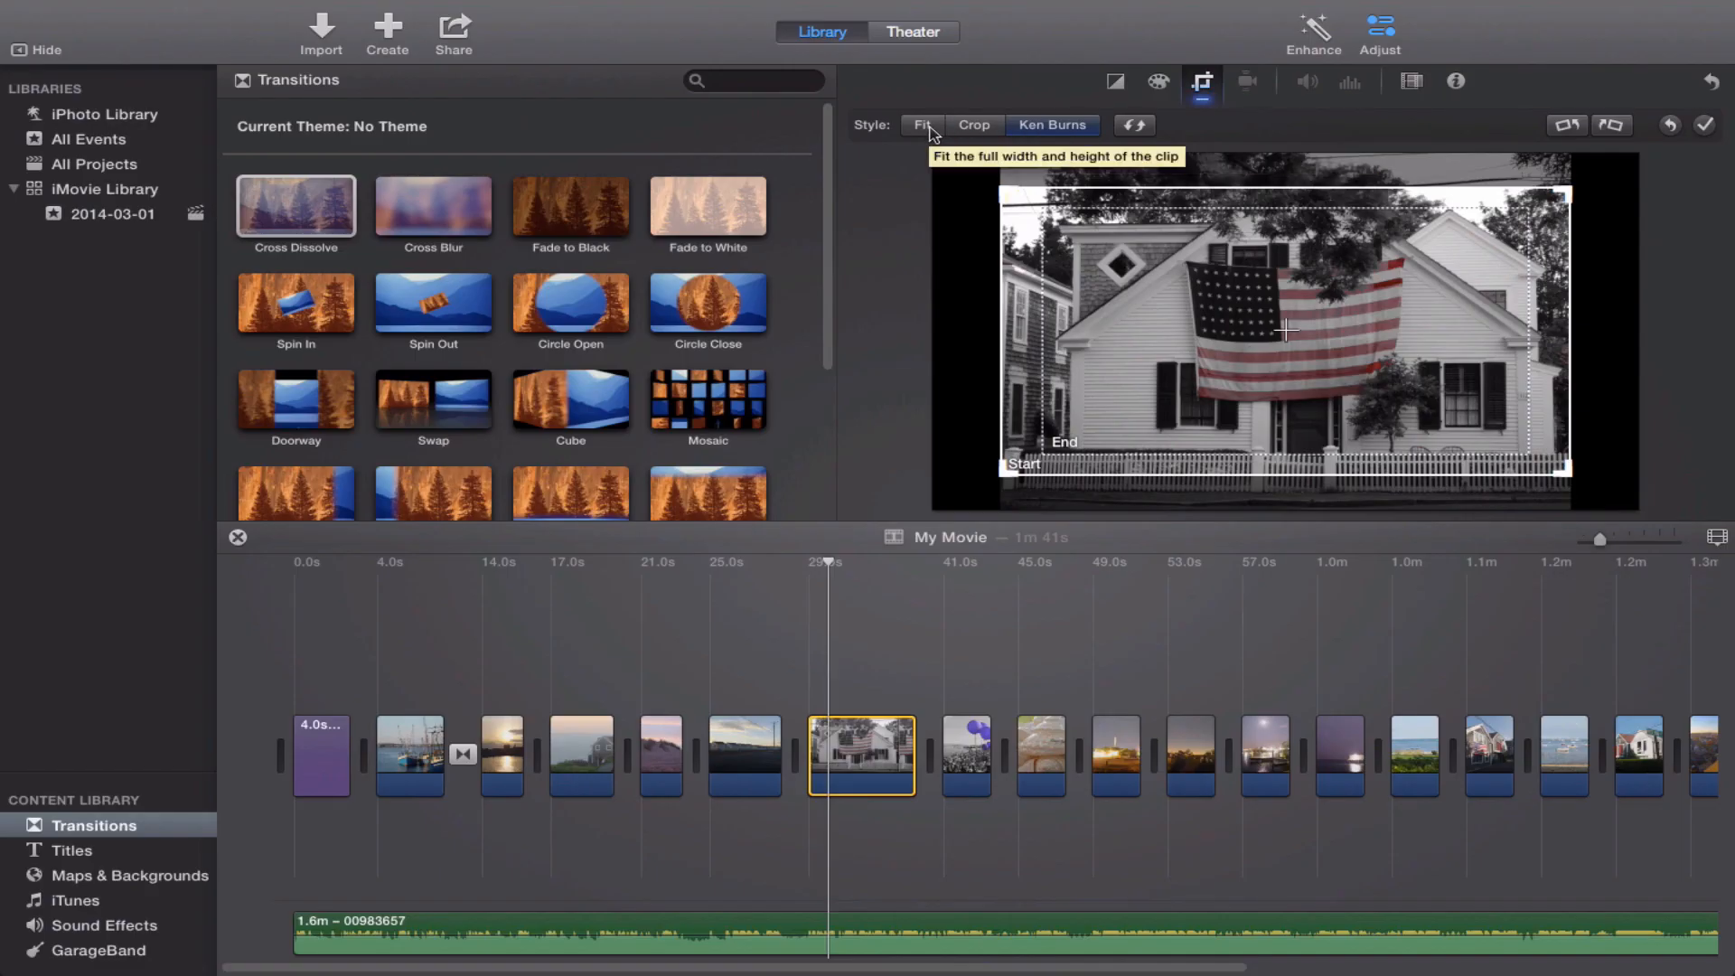
click(976, 126)
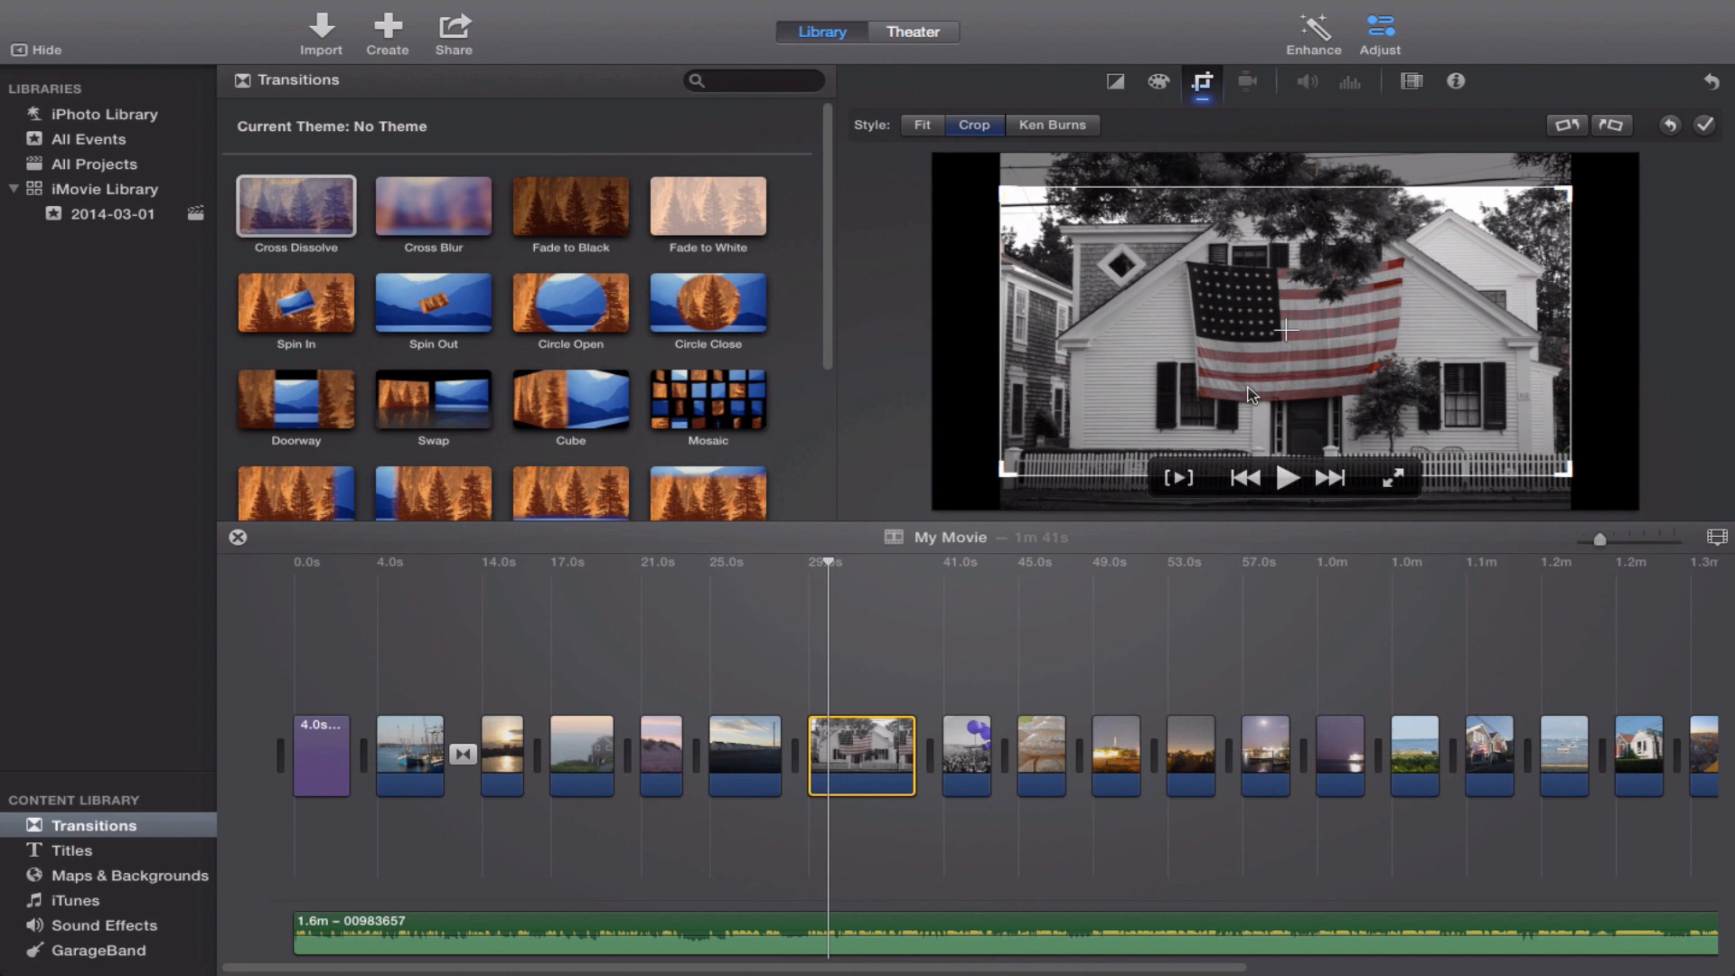
click(1052, 126)
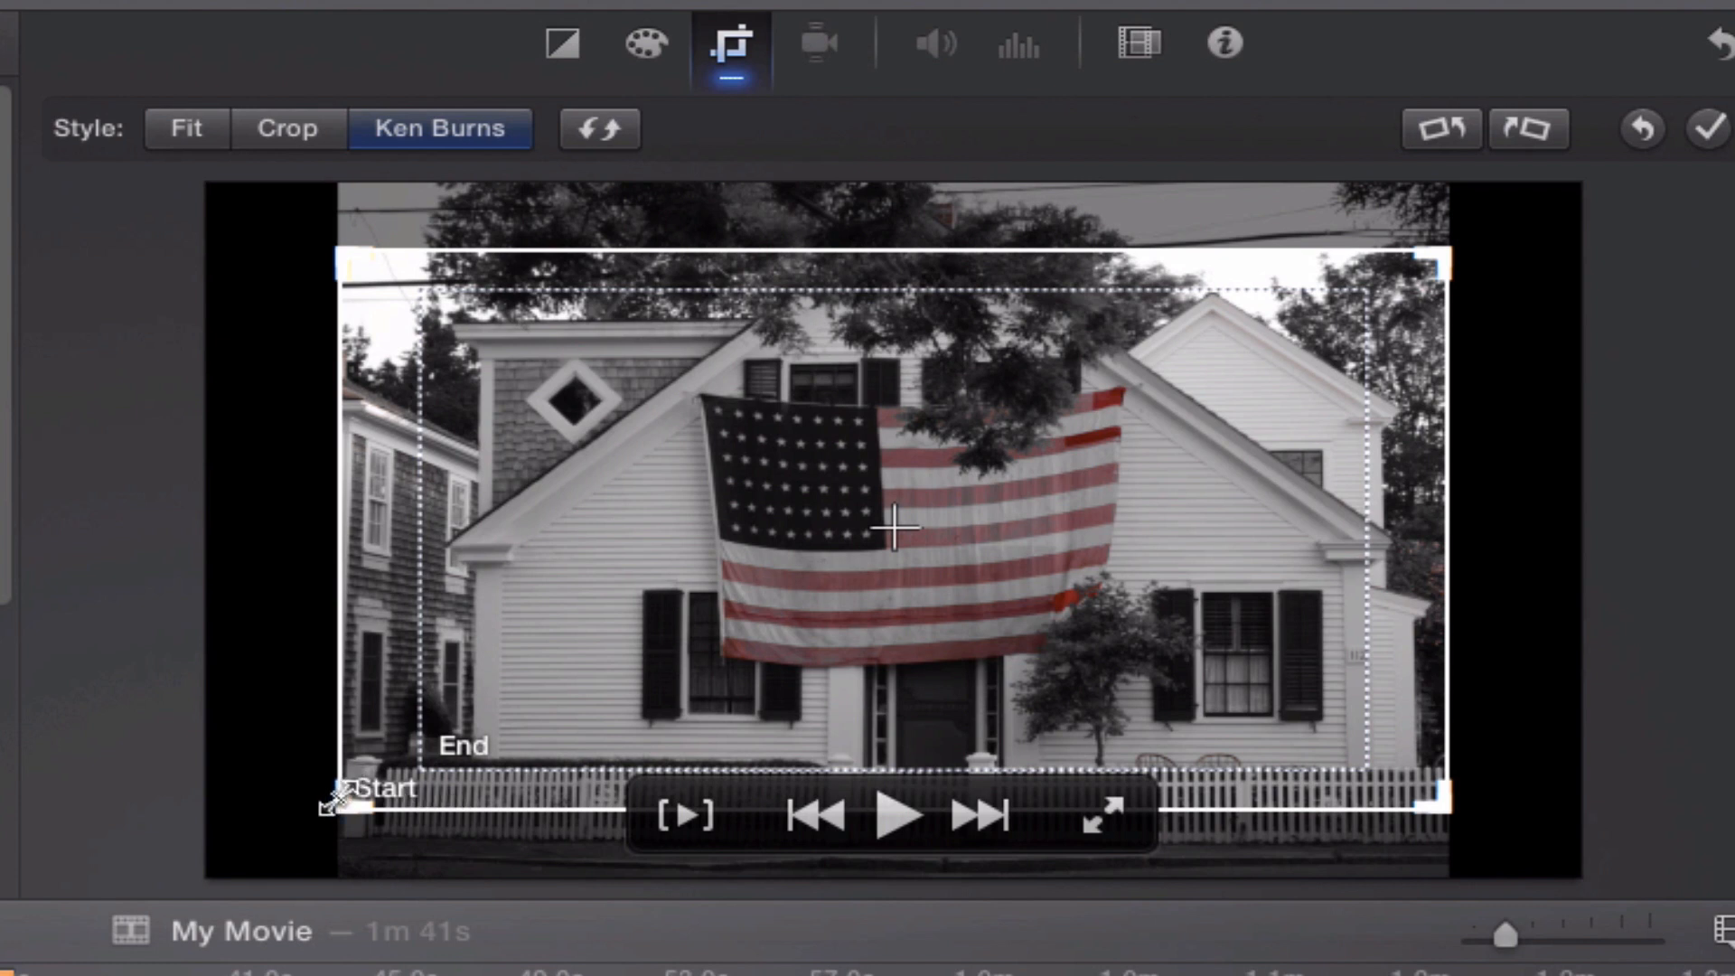
drag(335, 799, 775, 525)
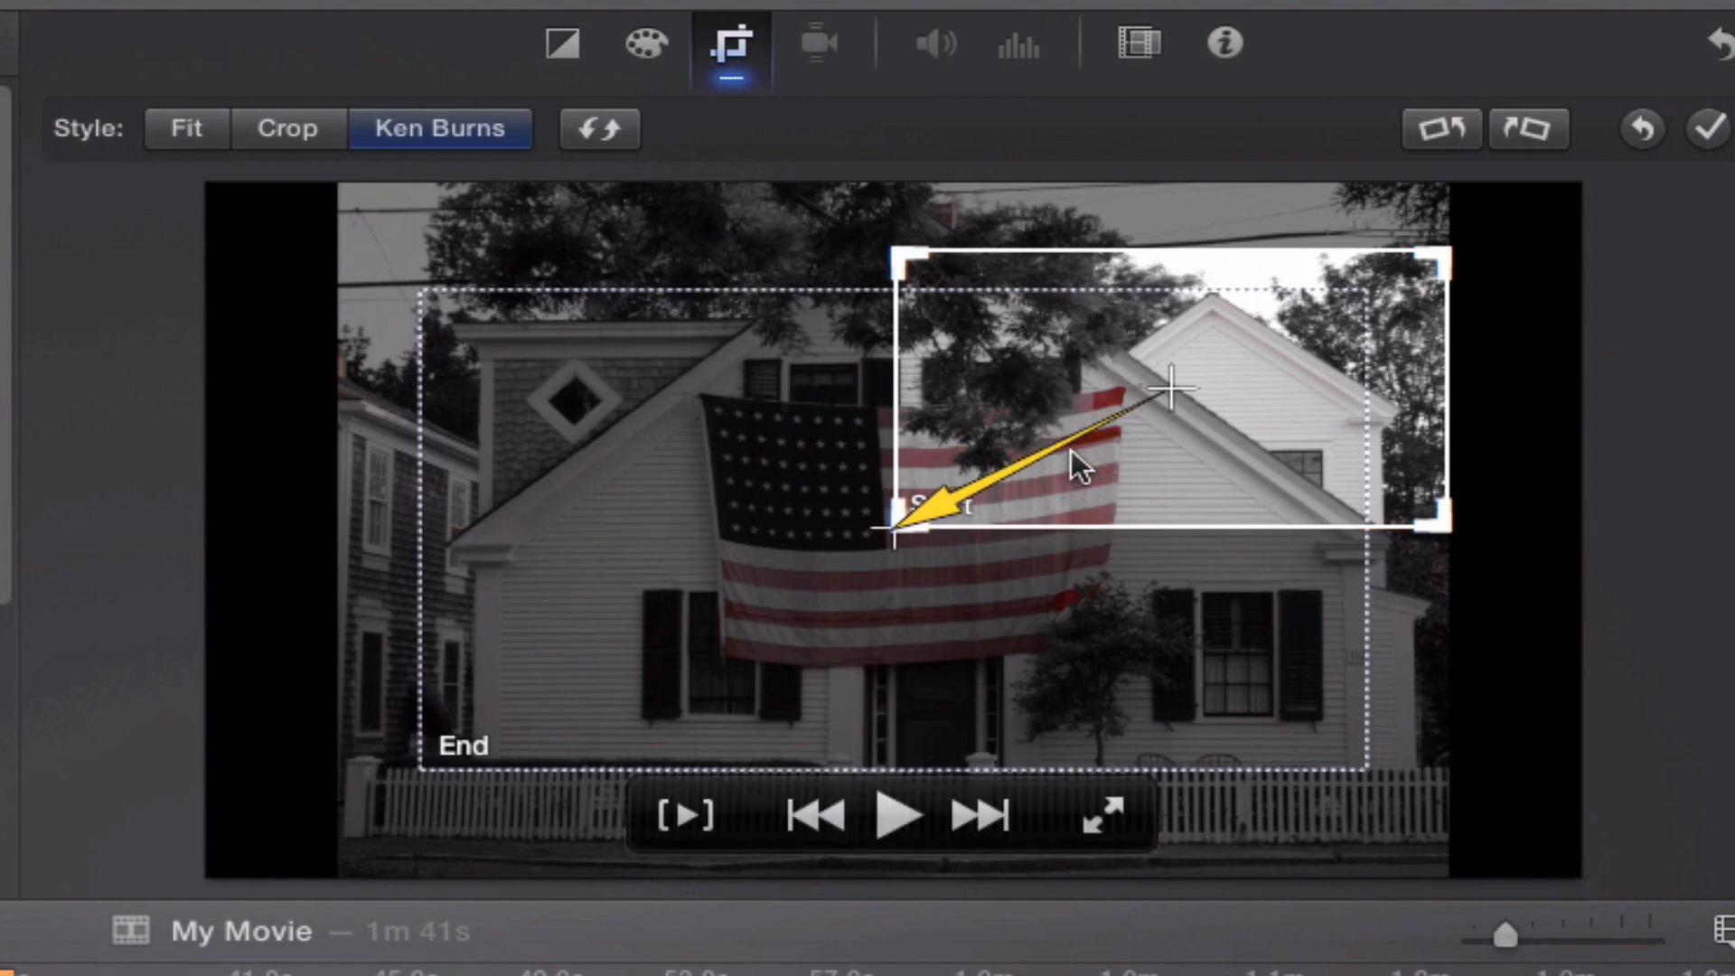
drag(1067, 404, 872, 521)
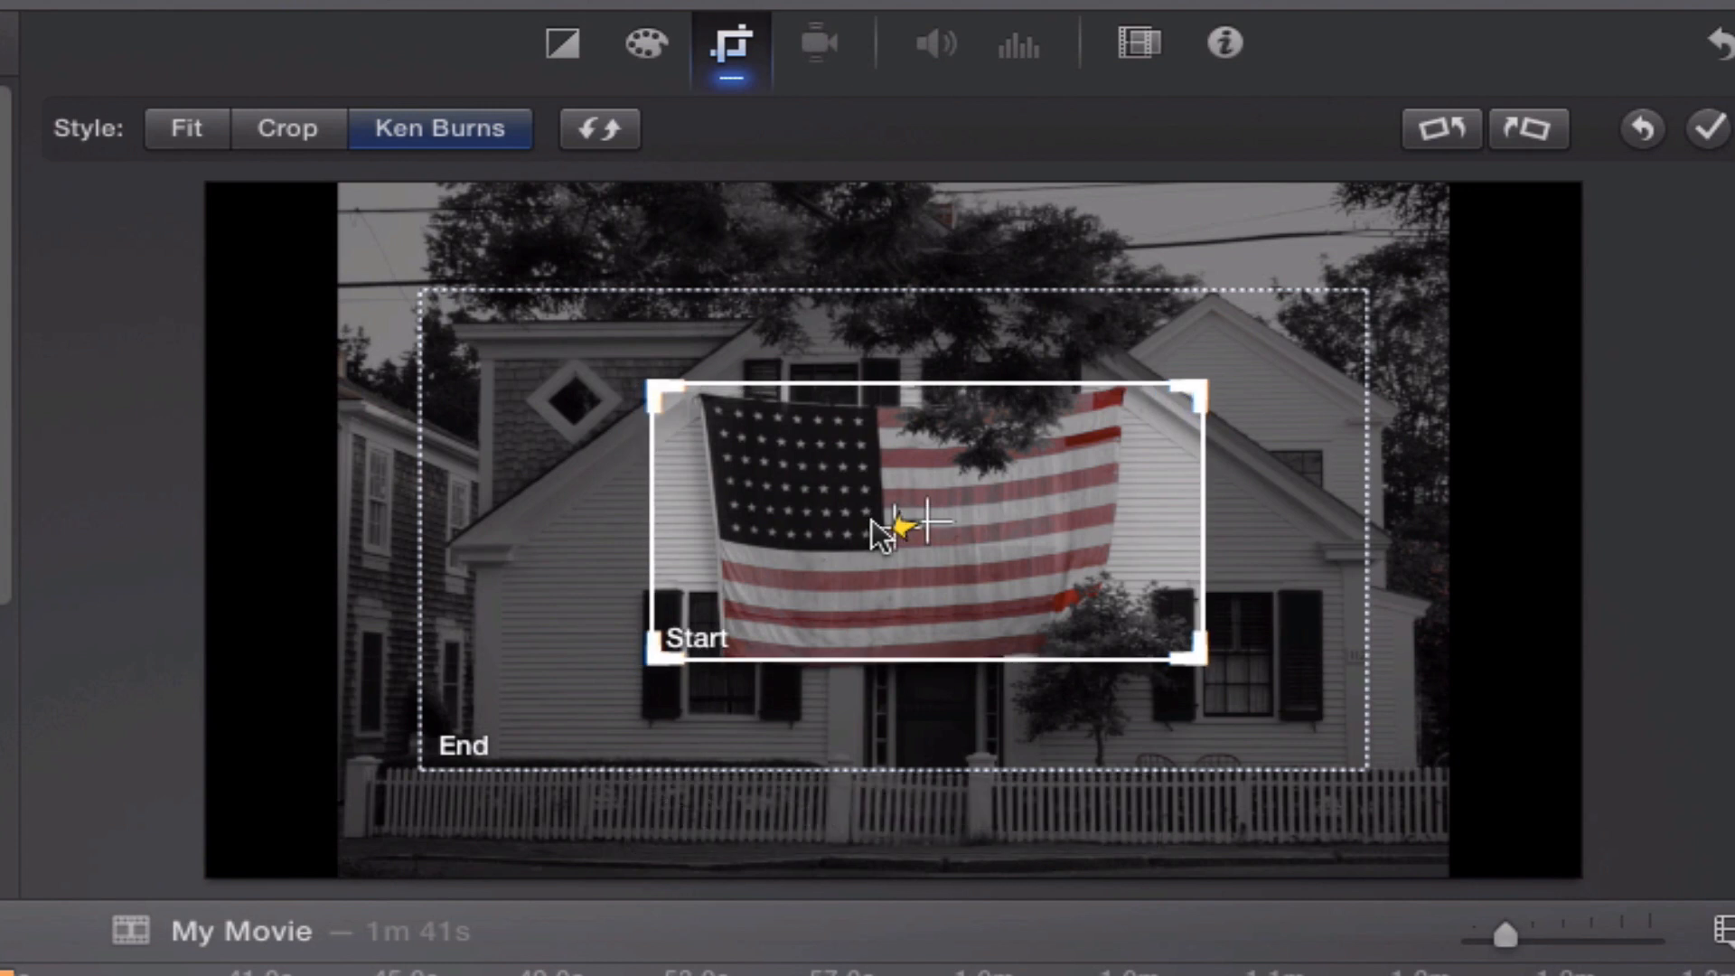
Enlarge the Ken Burns end frame to the photo's full width, shift it down to include the picket fence, and preview the clip.
click(484, 603)
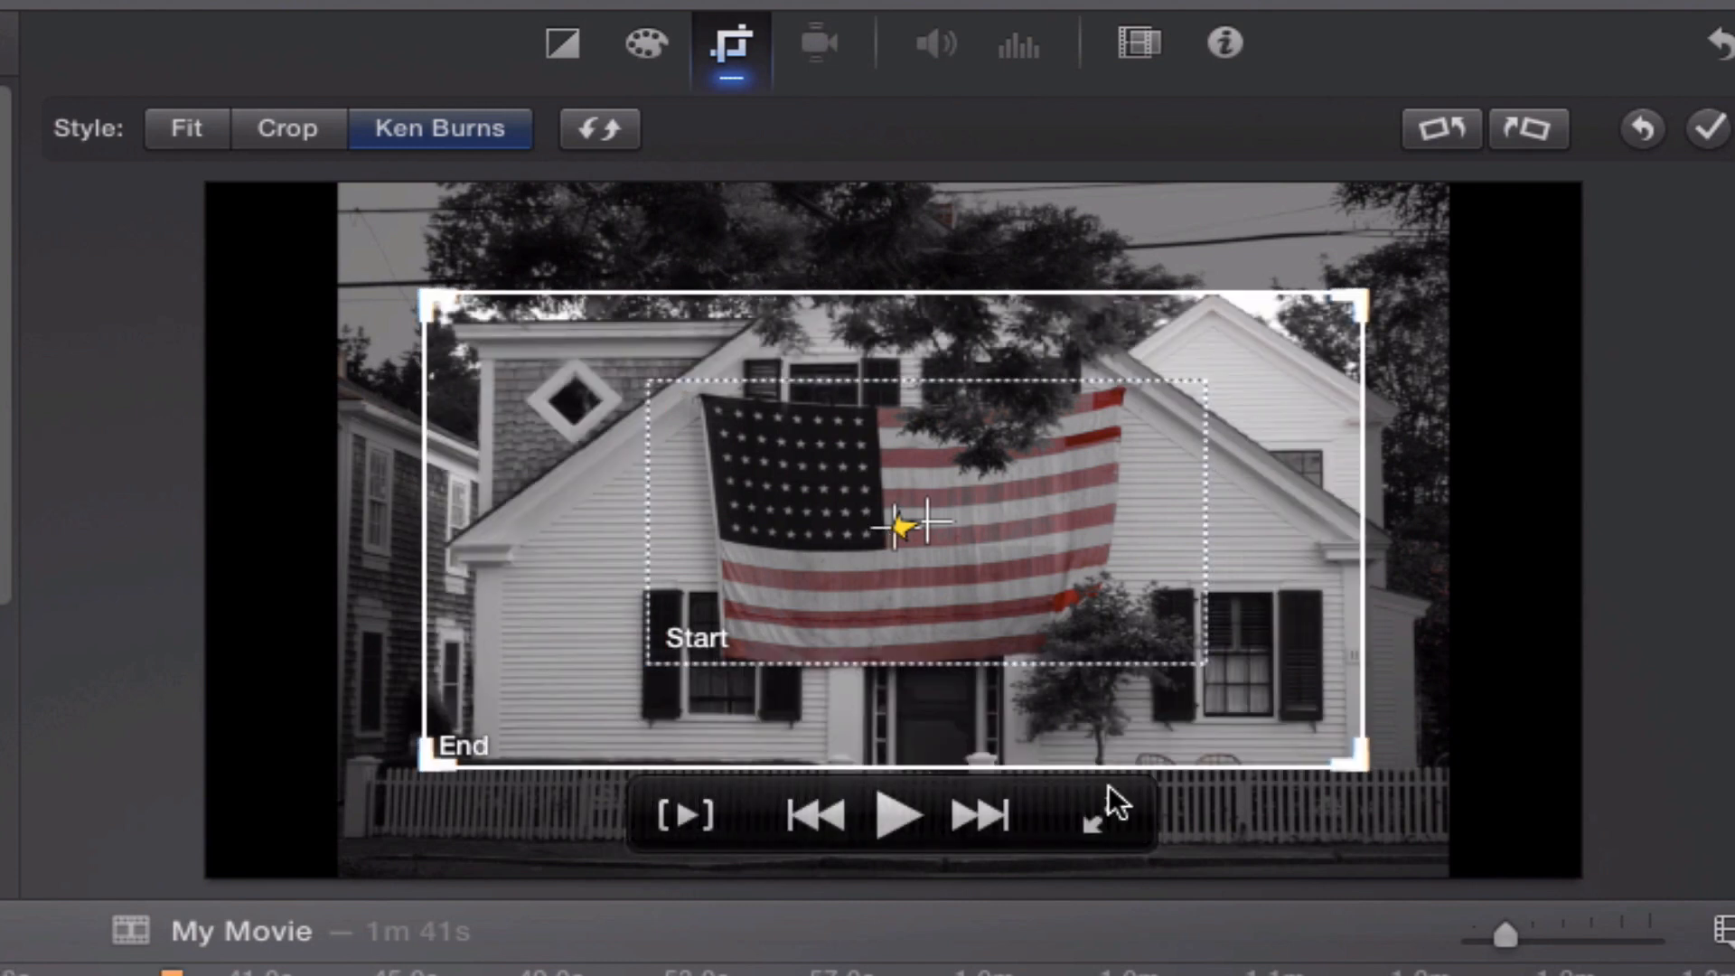
drag(1363, 766, 1347, 723)
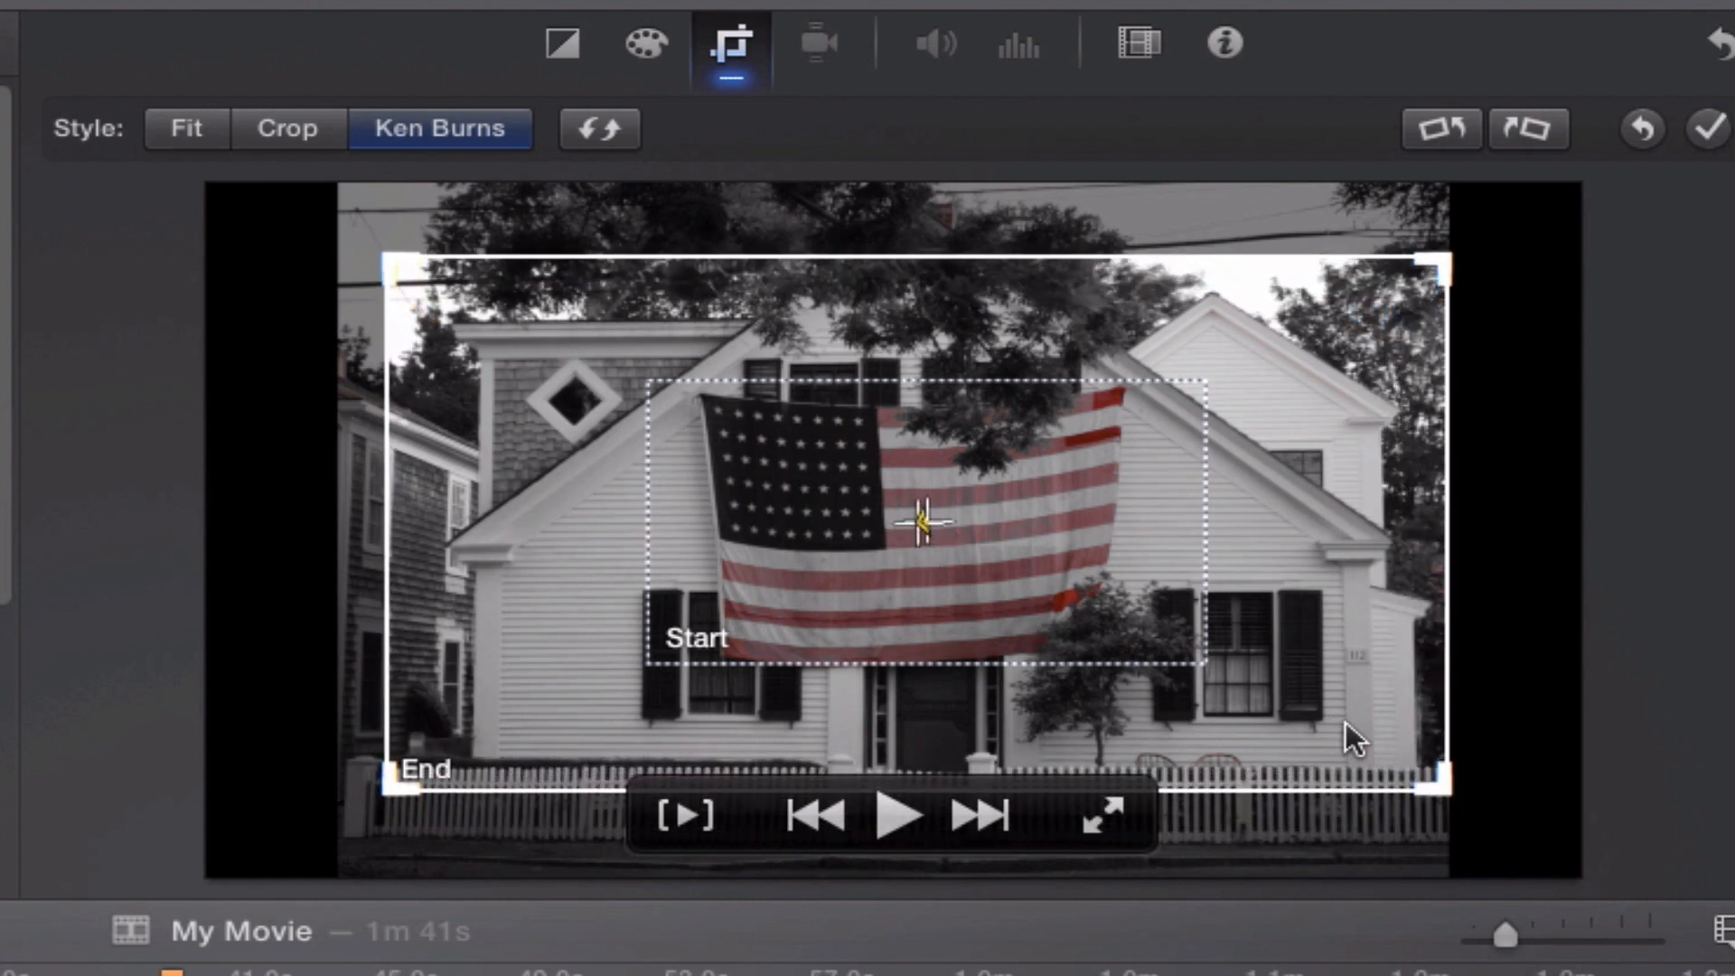
drag(366, 264, 365, 241)
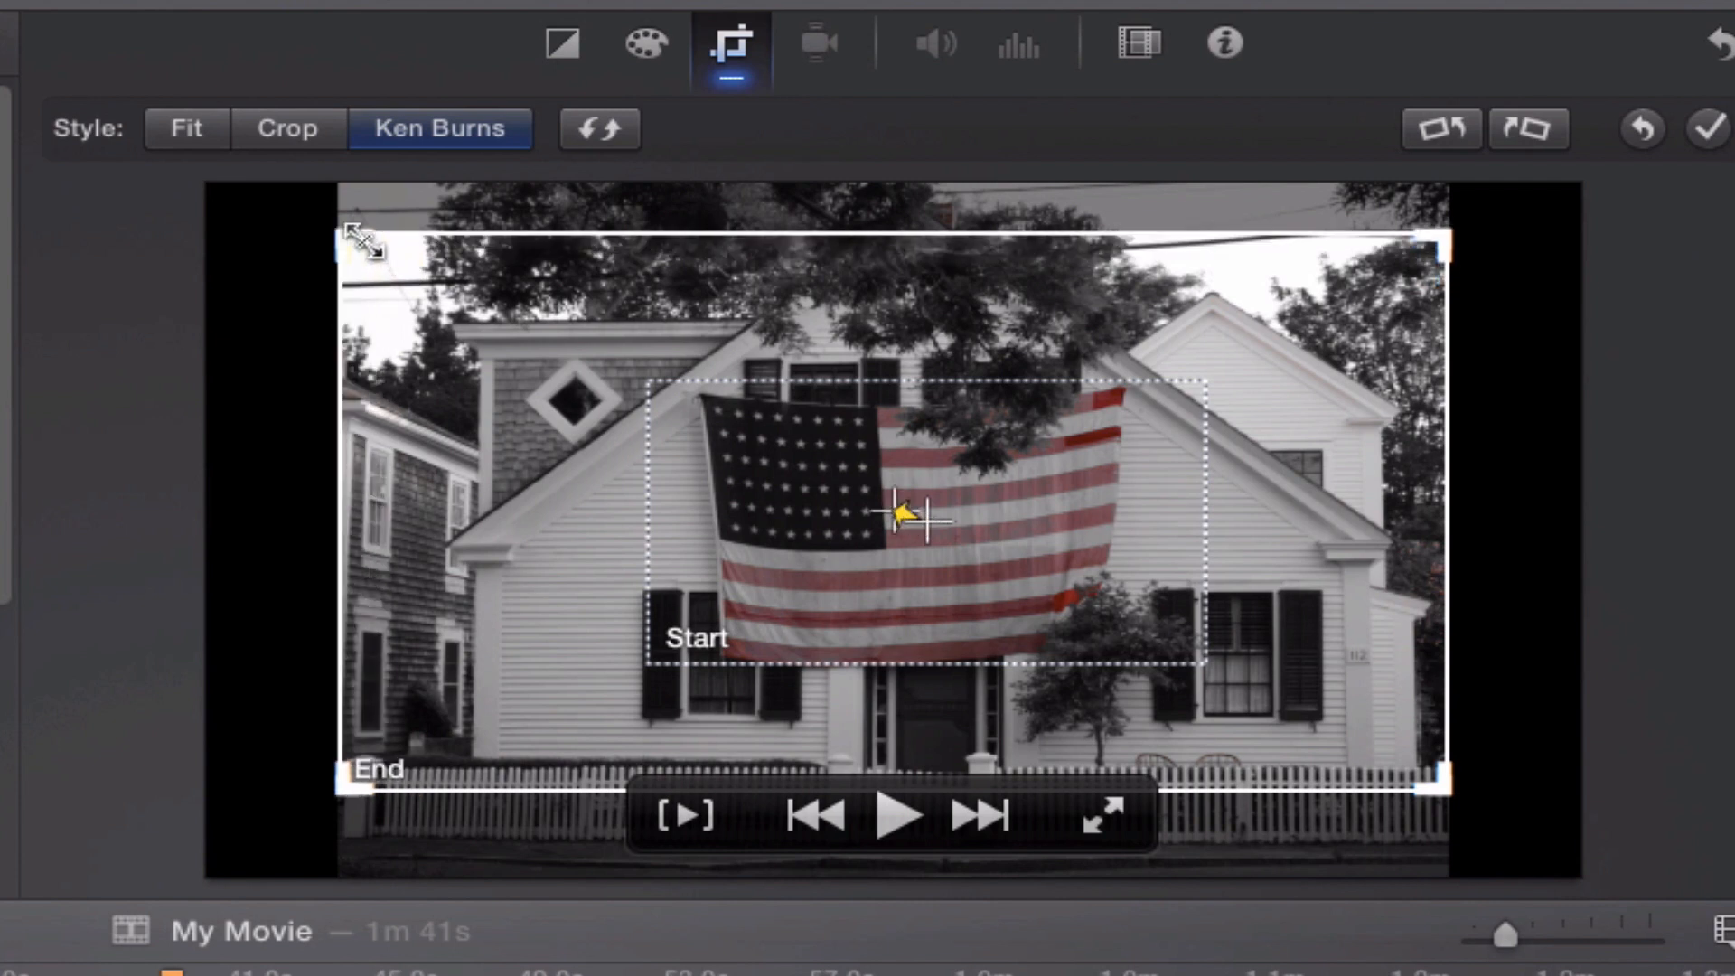
drag(425, 291, 432, 325)
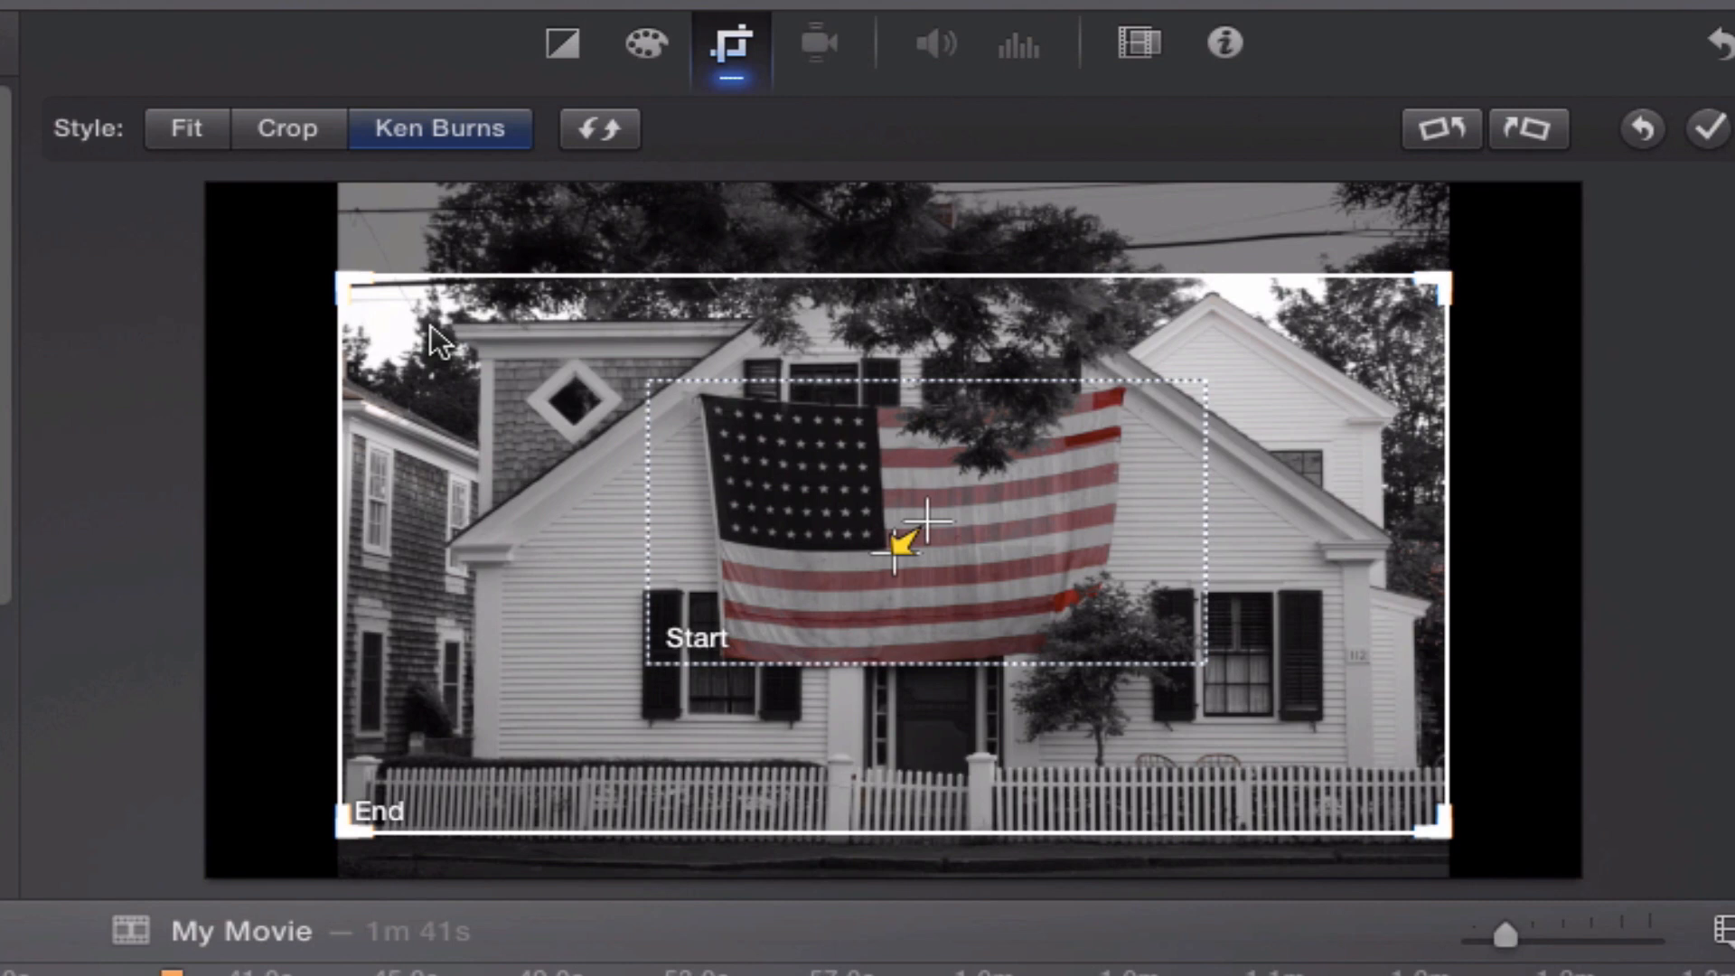
key(space)
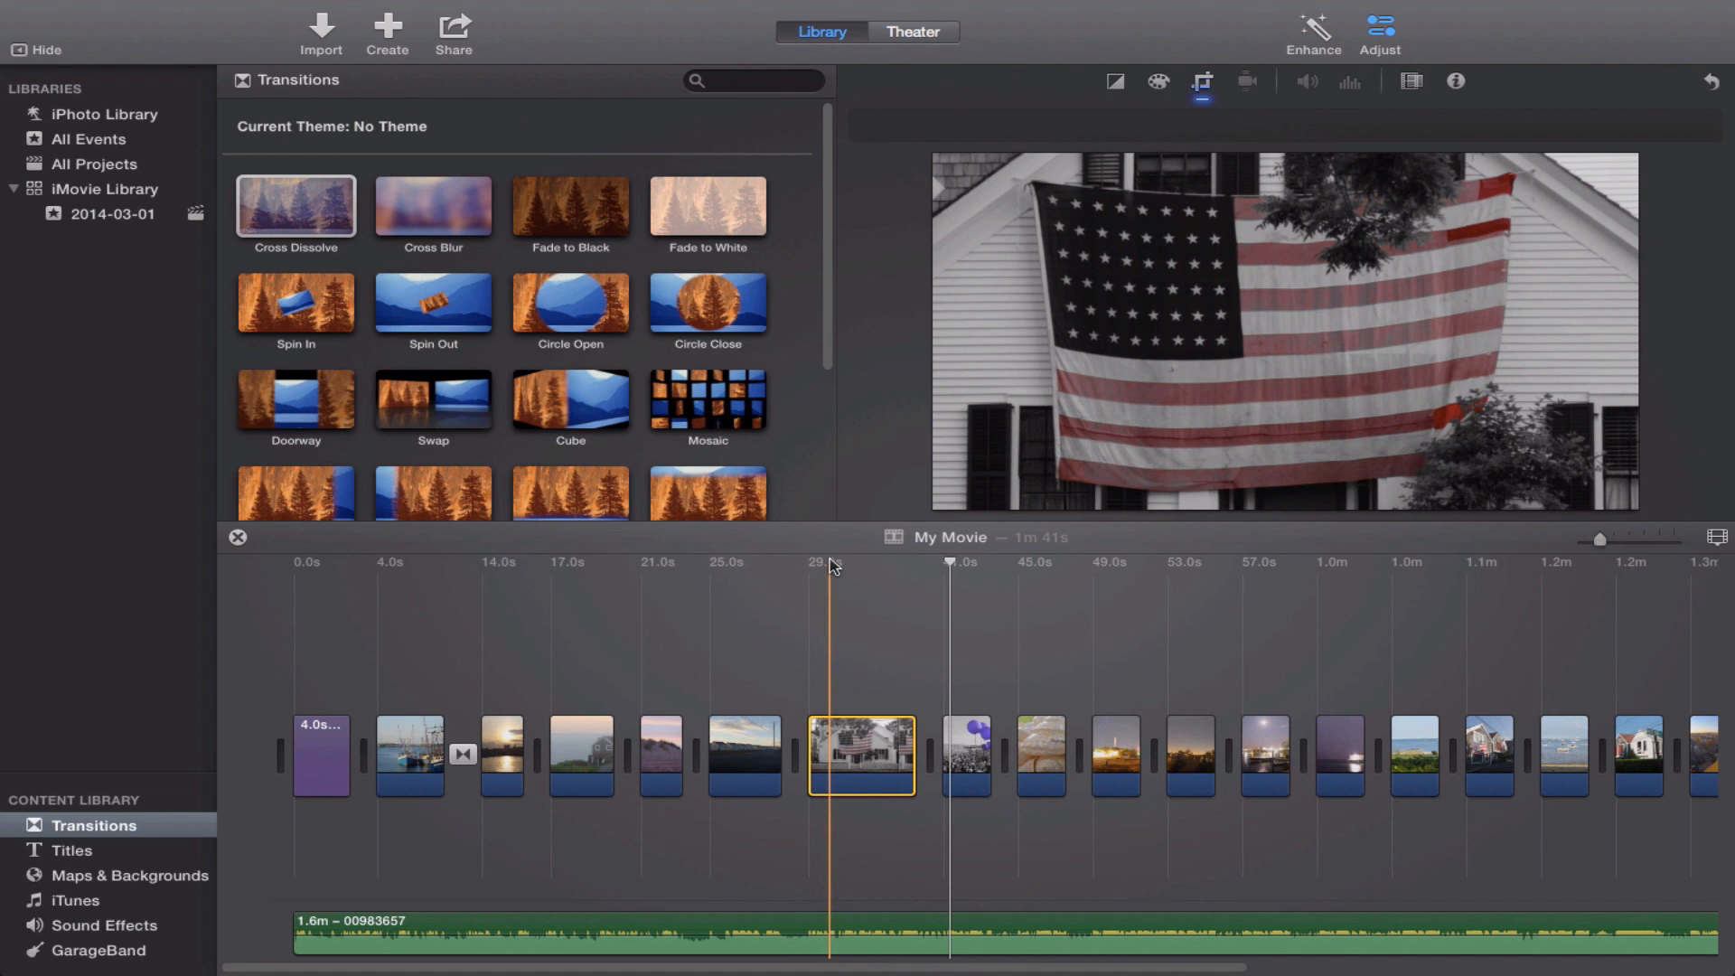
Open the voiceover options, keep Blue Snowball as the input source and raise the recording volume with the project muted.
key(v)
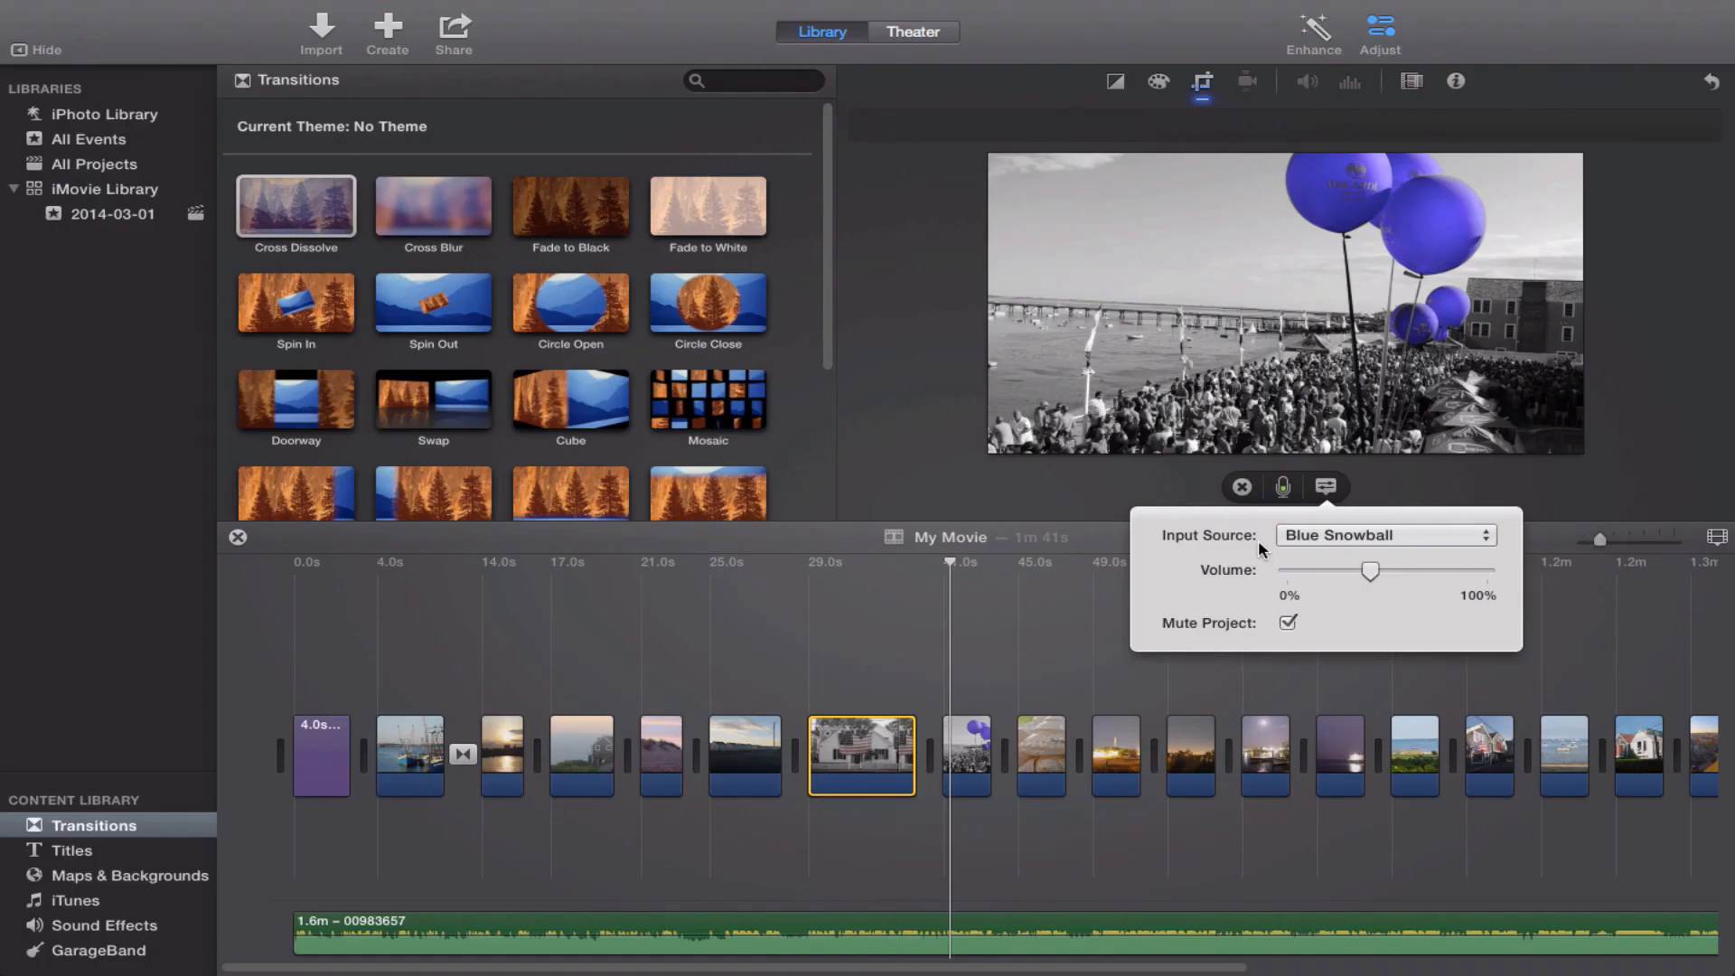
click(1435, 535)
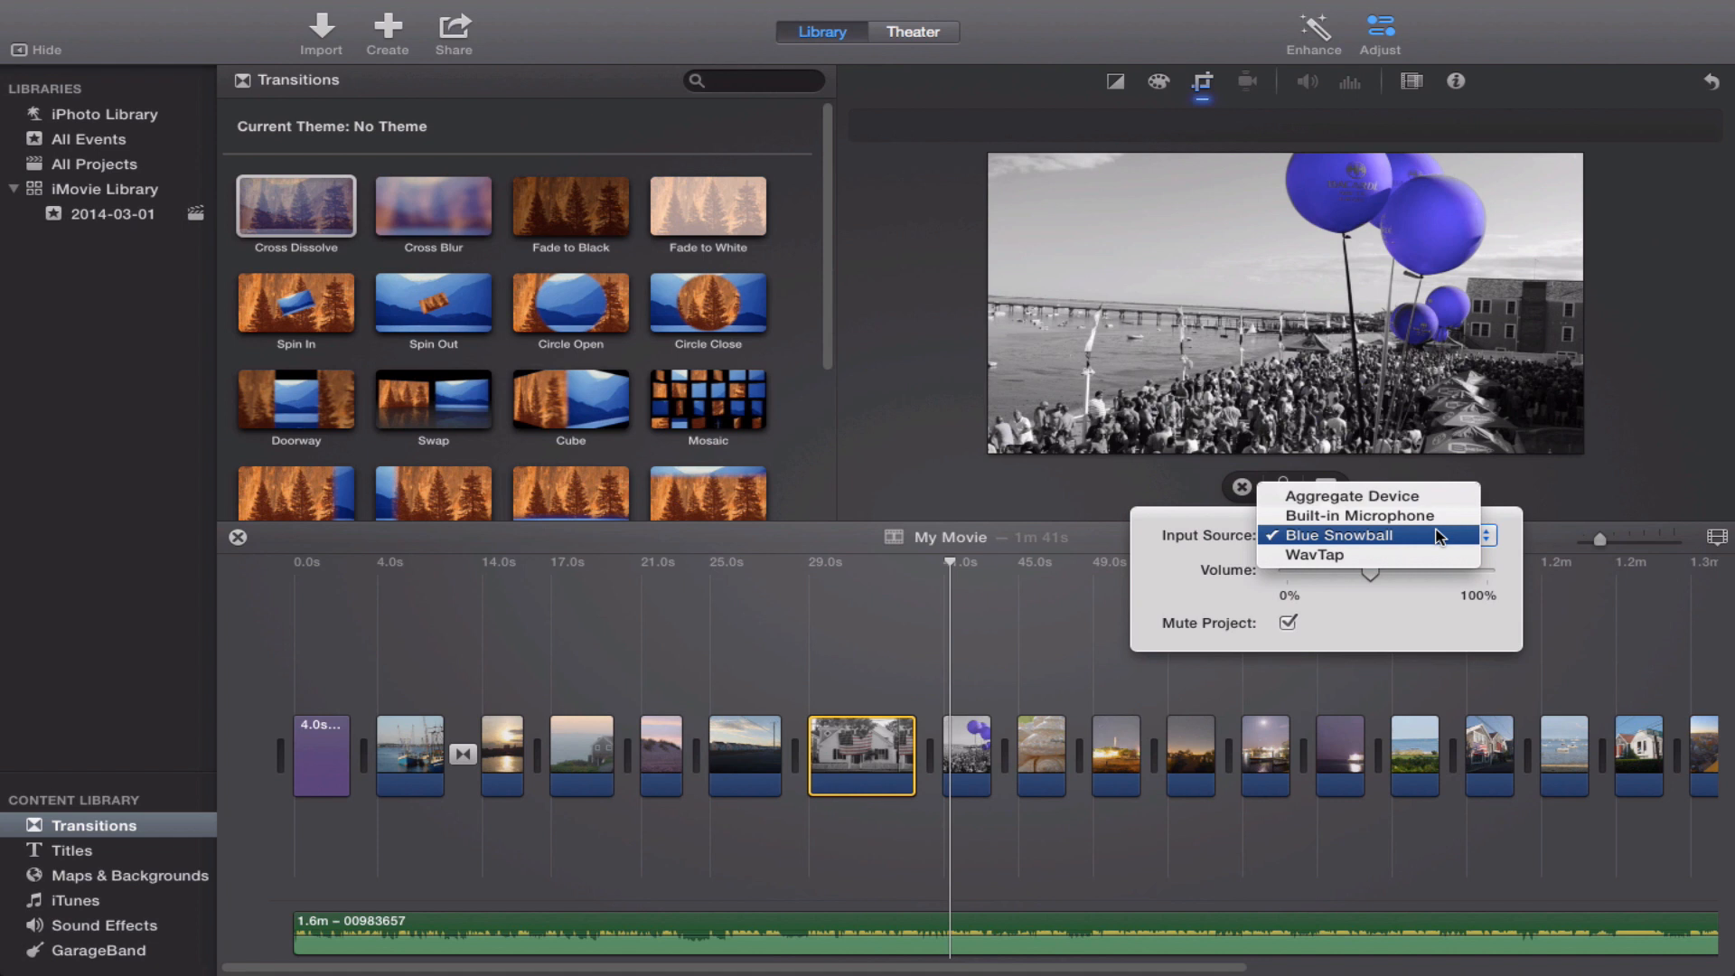
click(1435, 535)
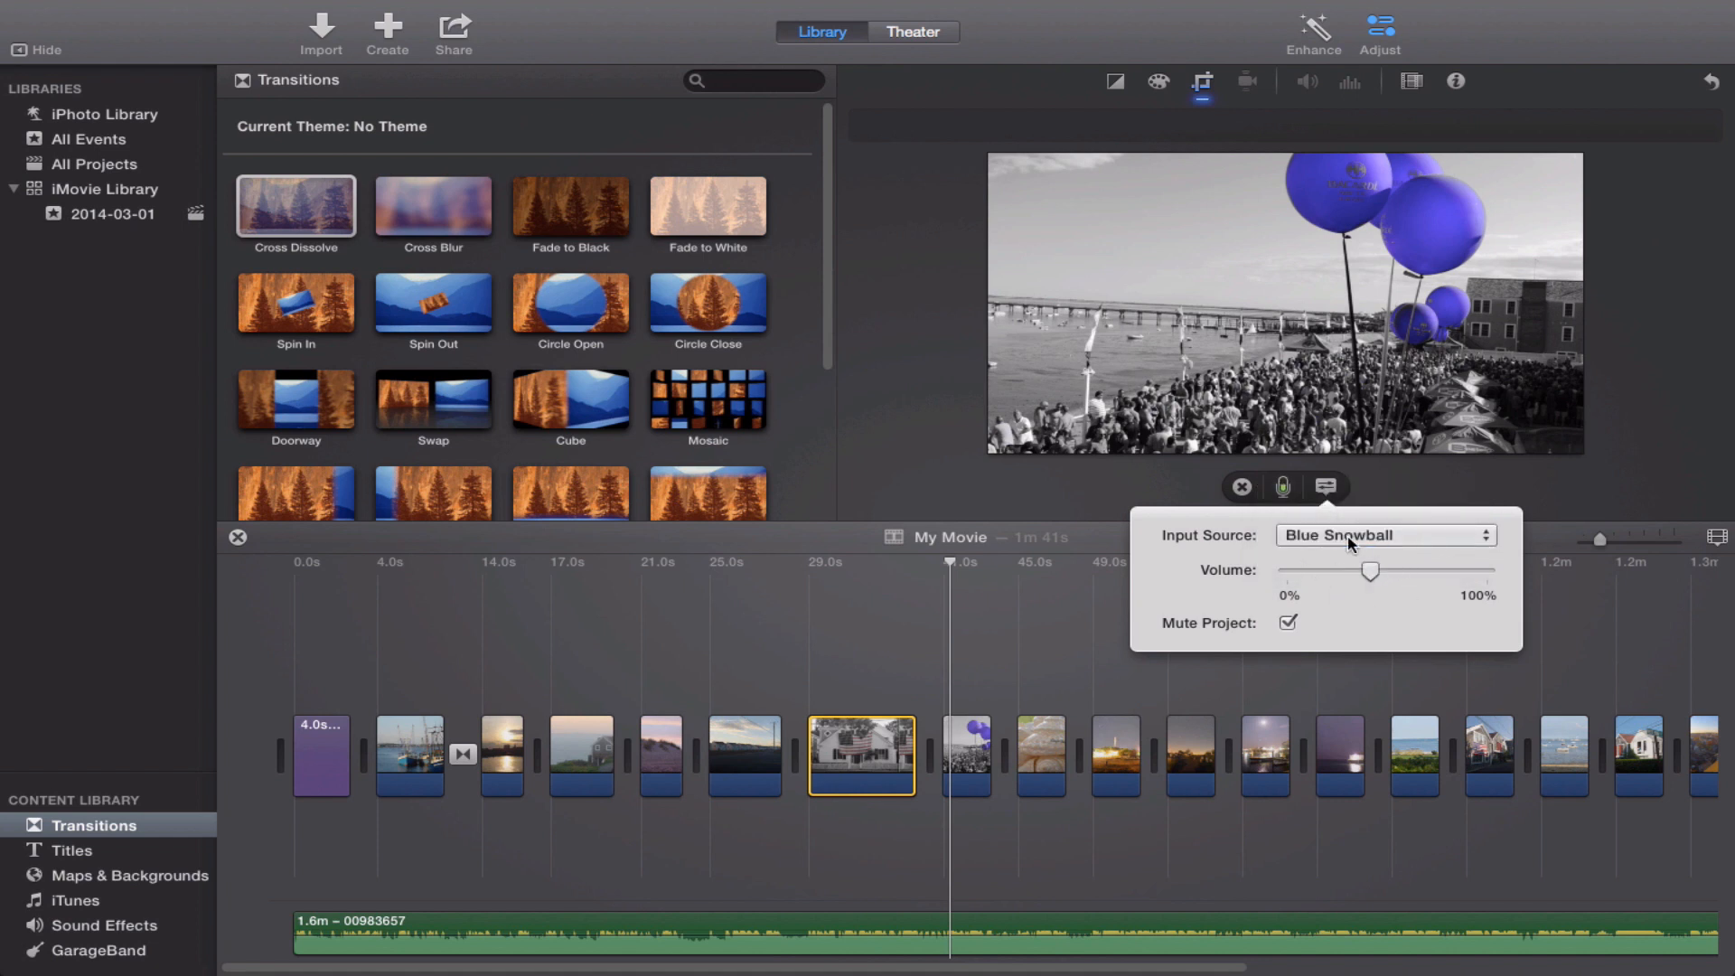
drag(1378, 568, 1402, 570)
drag(1402, 567, 1414, 567)
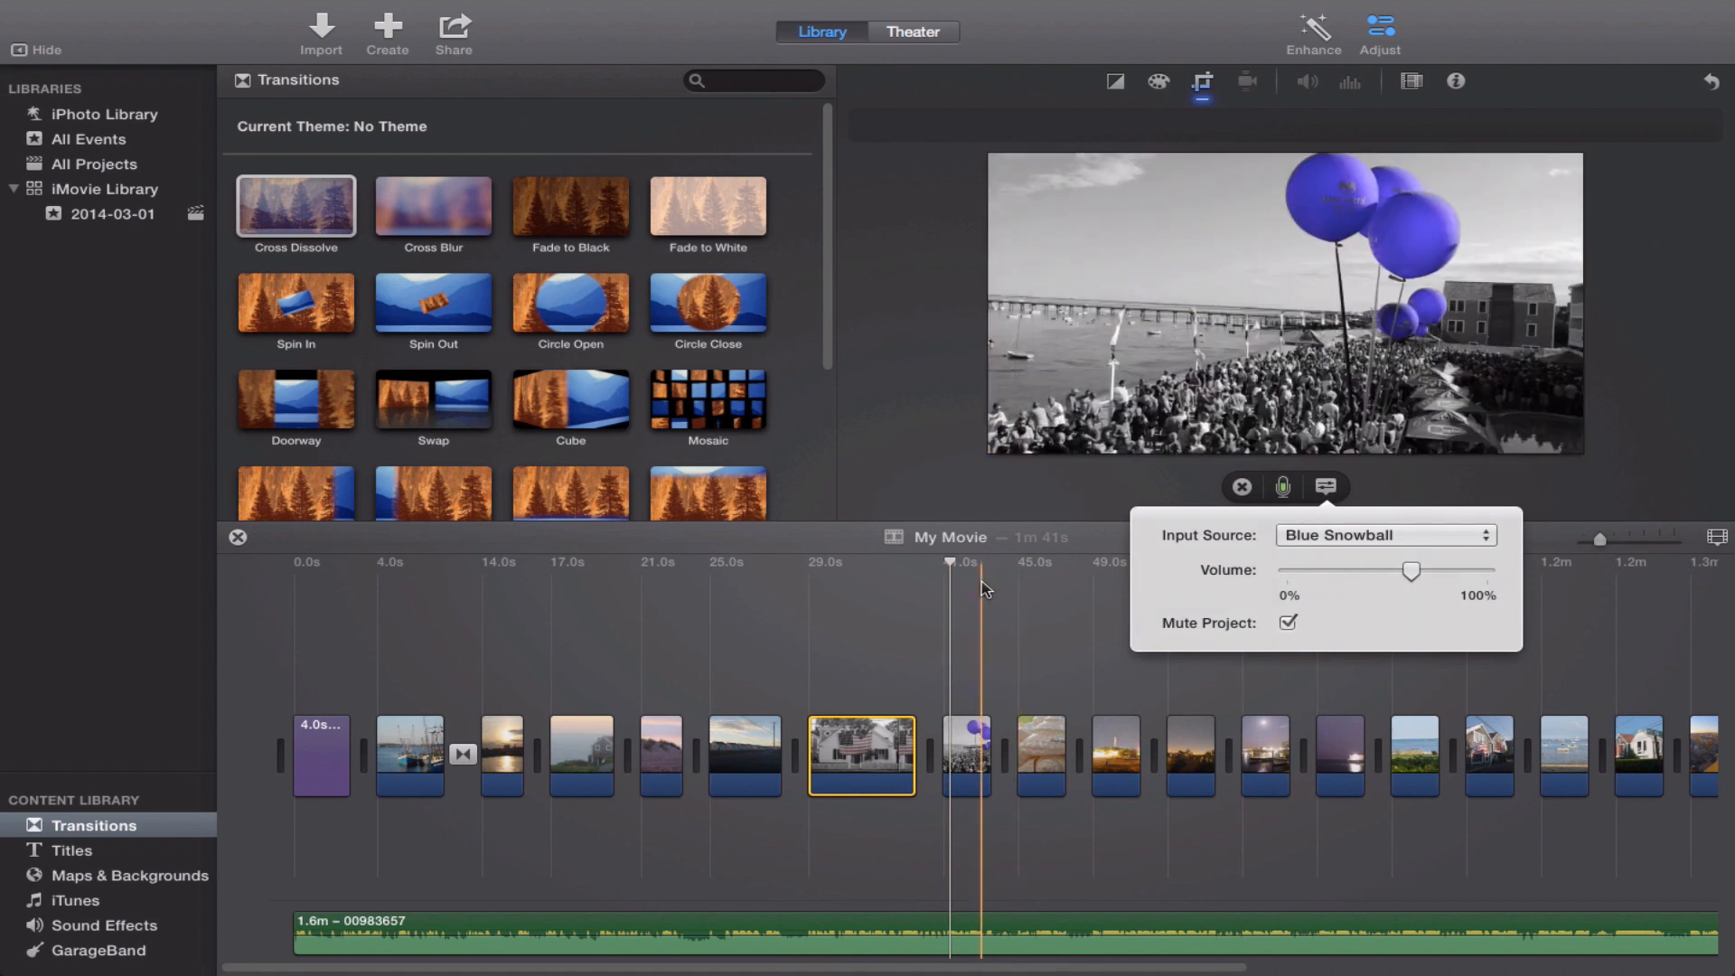
Record a voiceover of about 12 seconds, starting midway through the fishing boats clip.
click(953, 564)
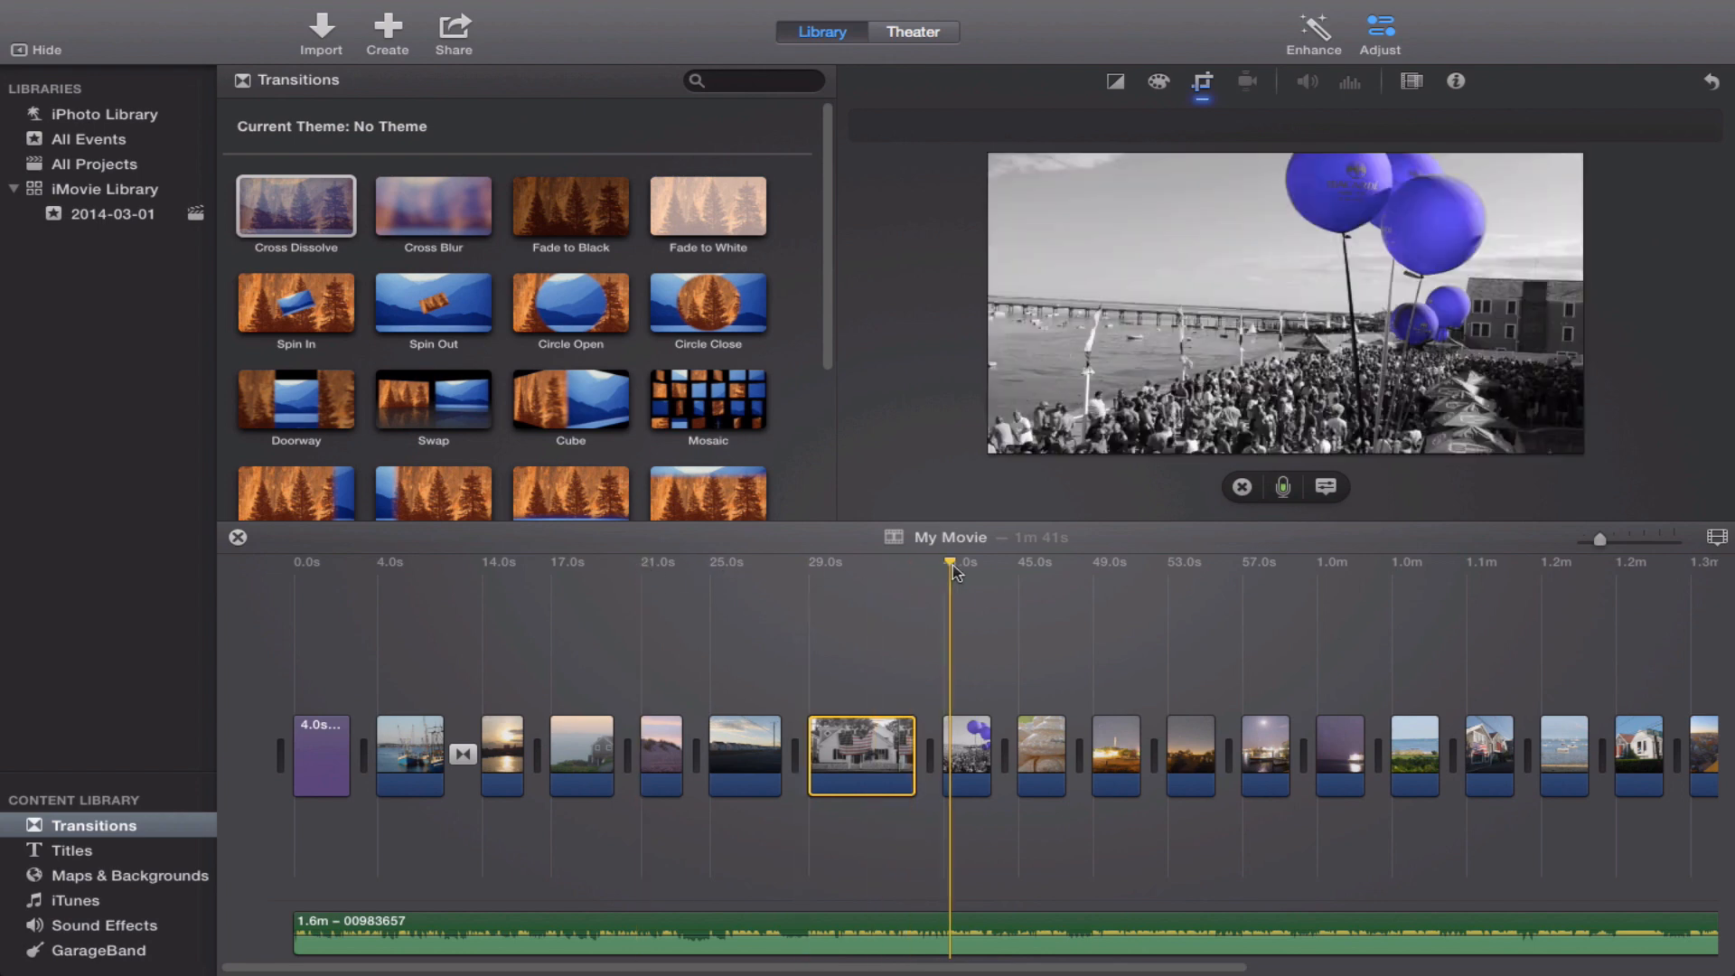
drag(952, 566, 921, 564)
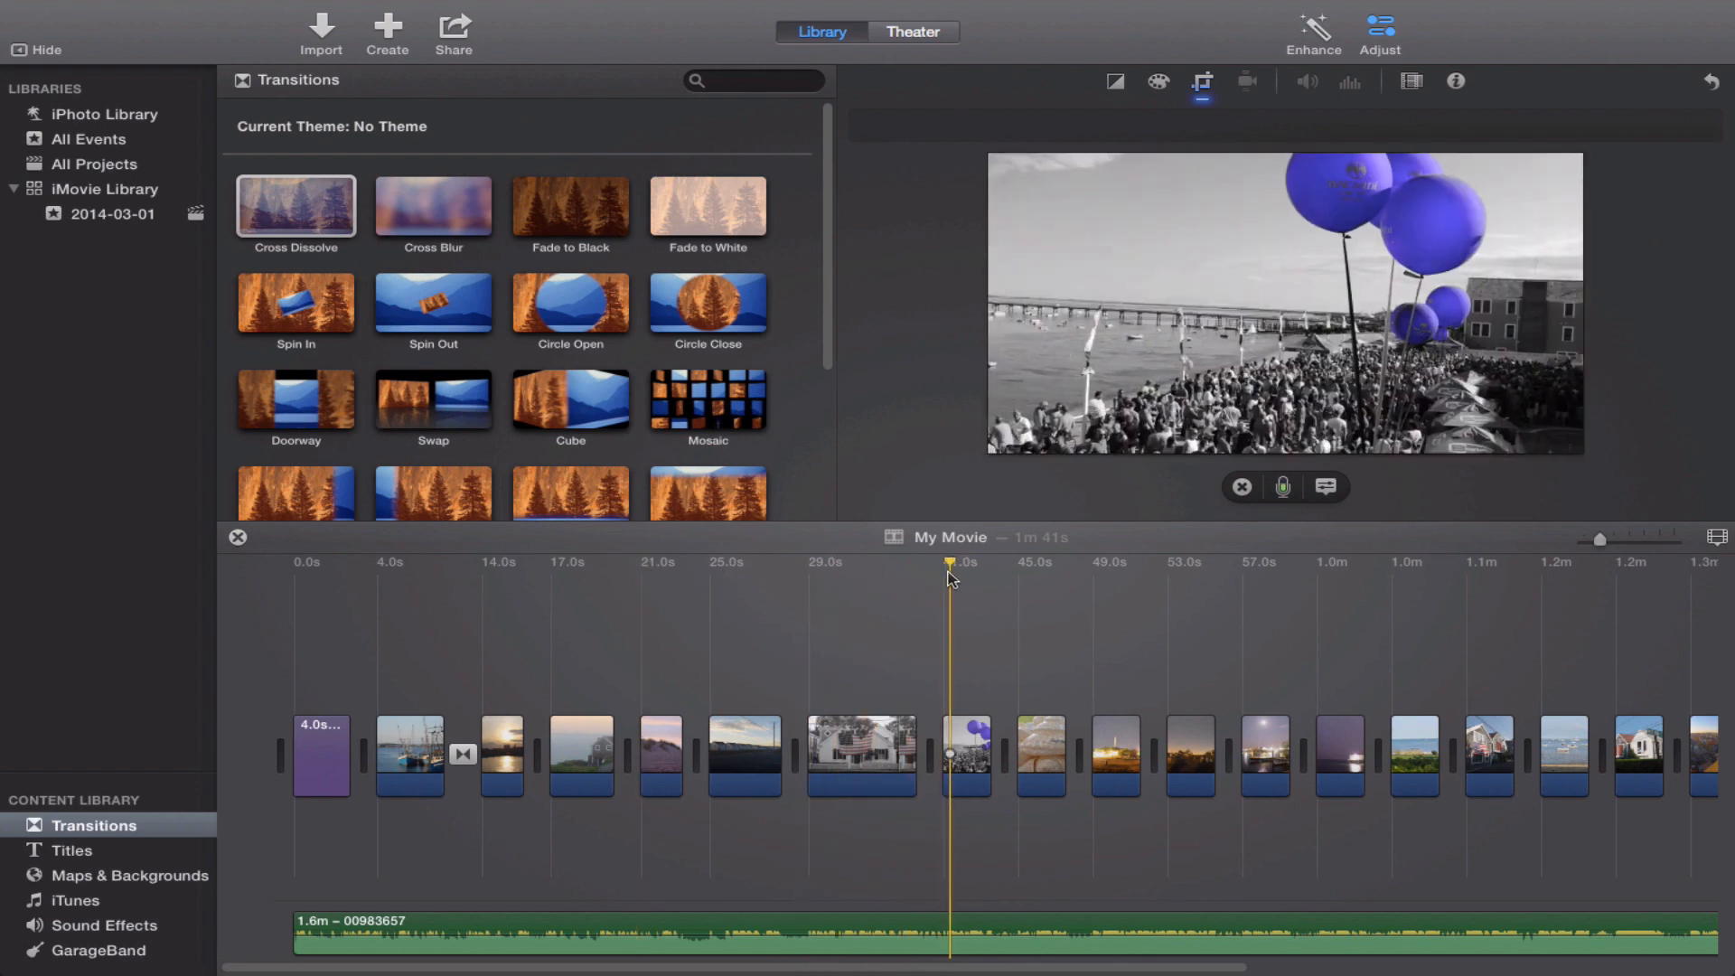
click(480, 564)
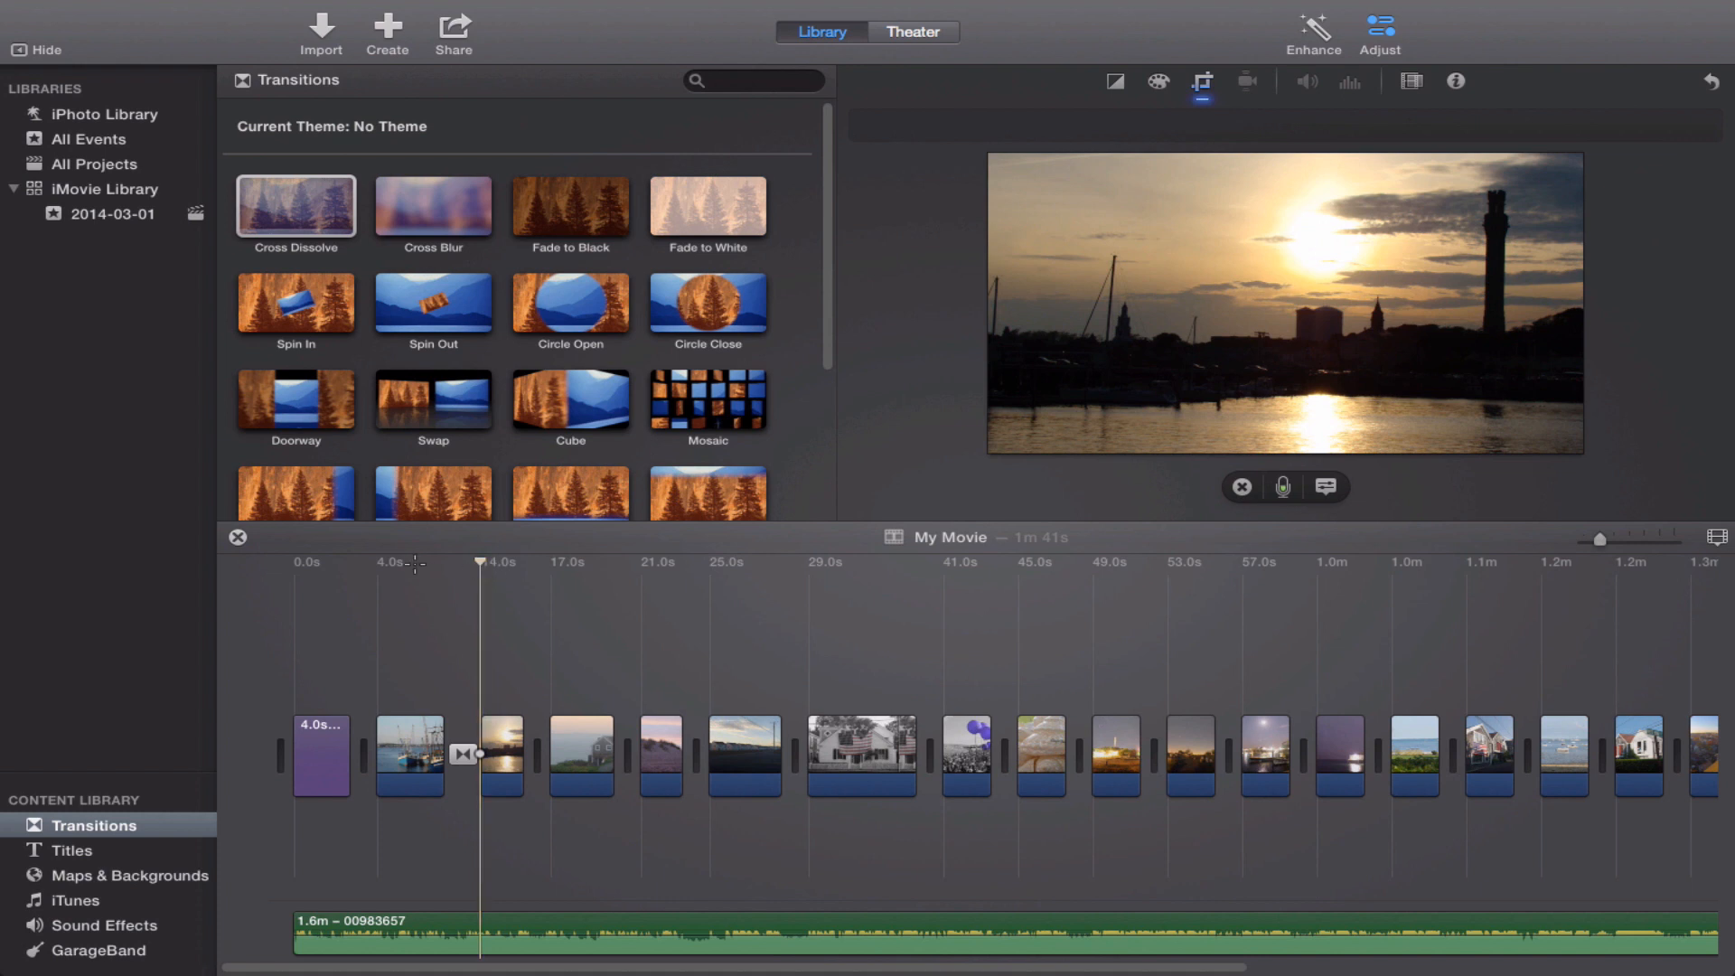
click(384, 564)
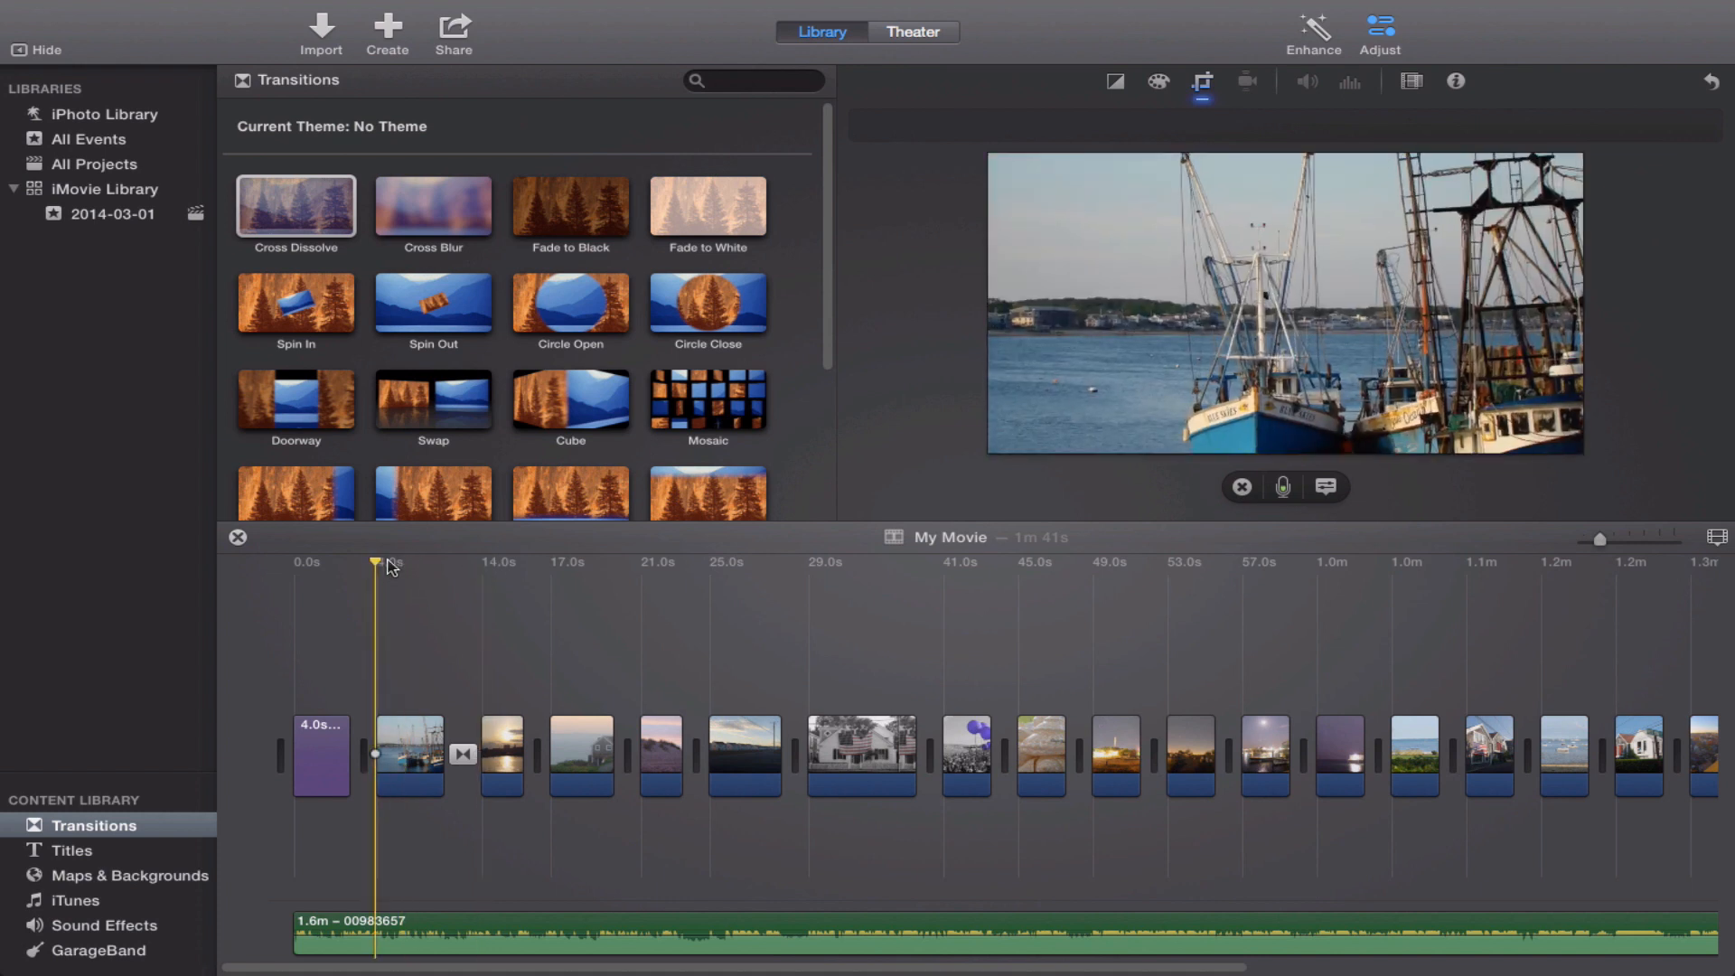
click(414, 583)
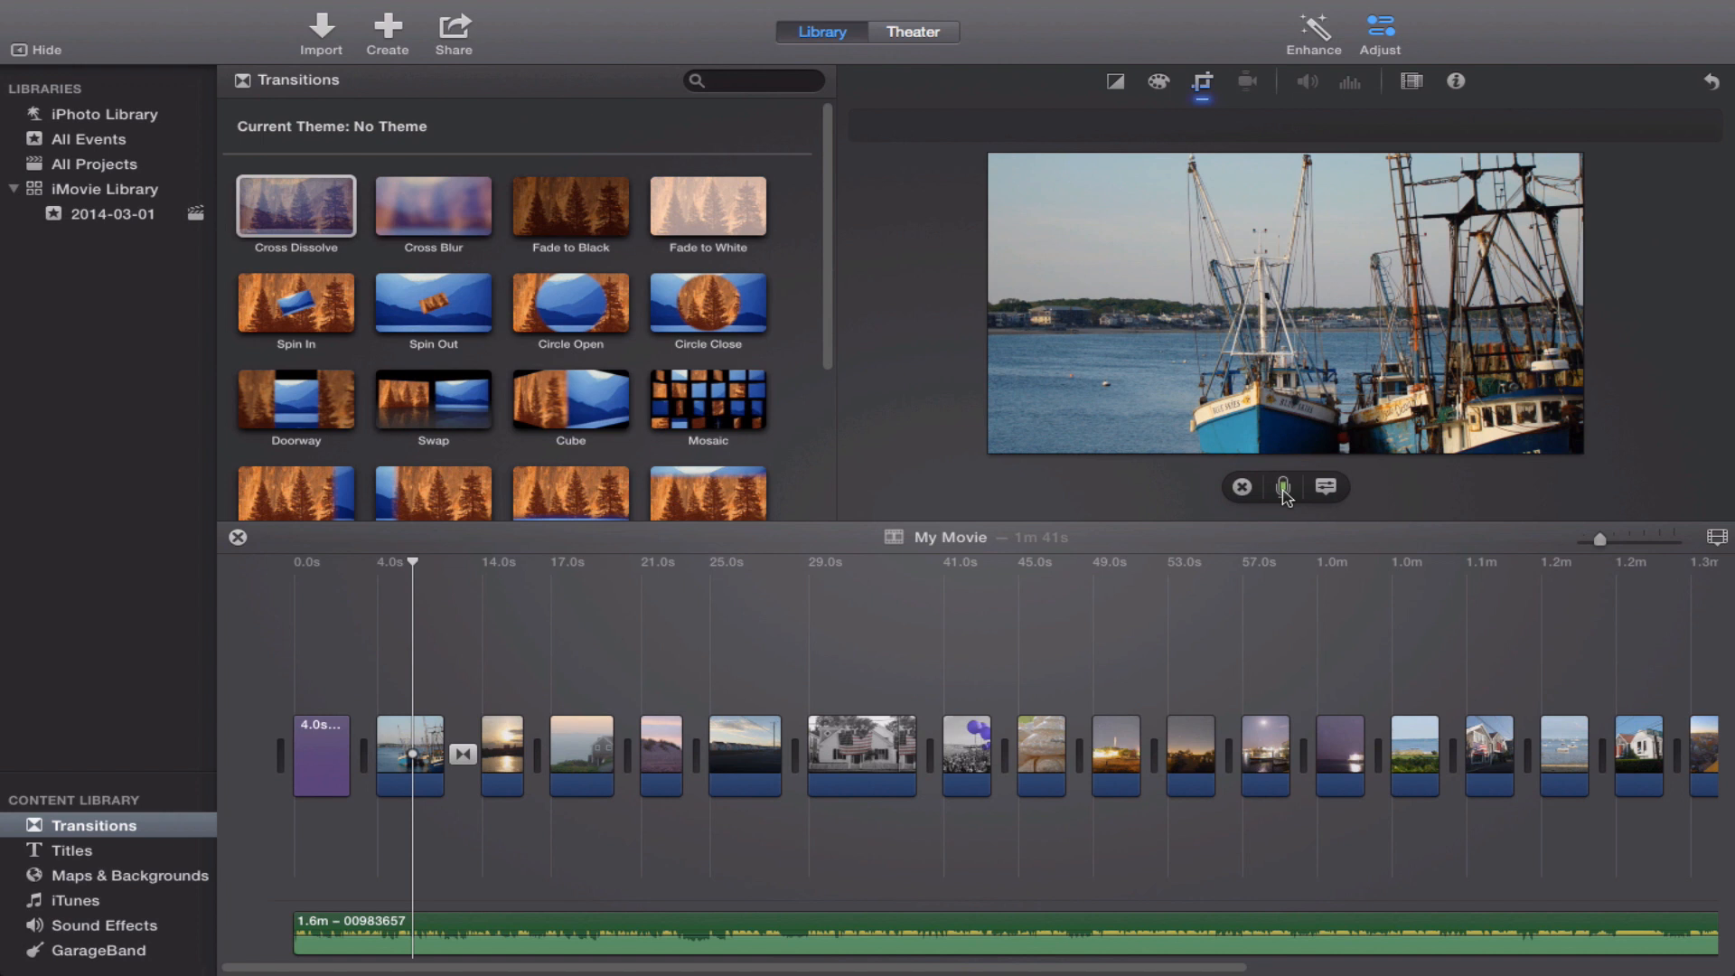
click(1284, 488)
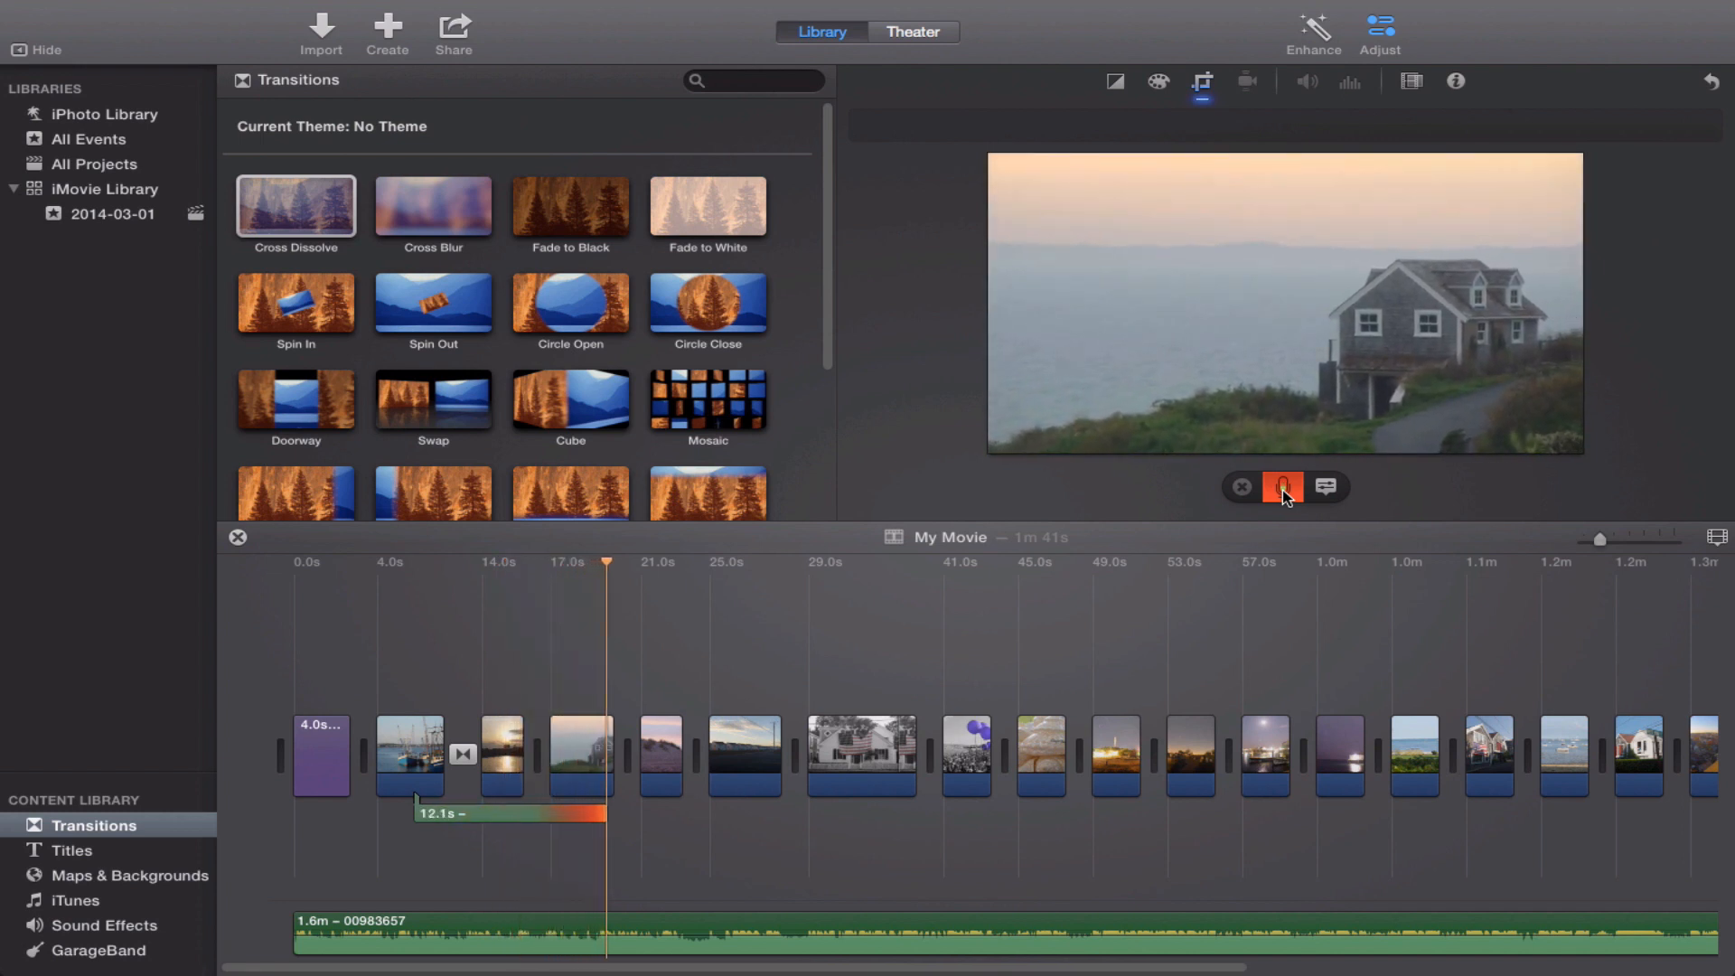
click(1283, 489)
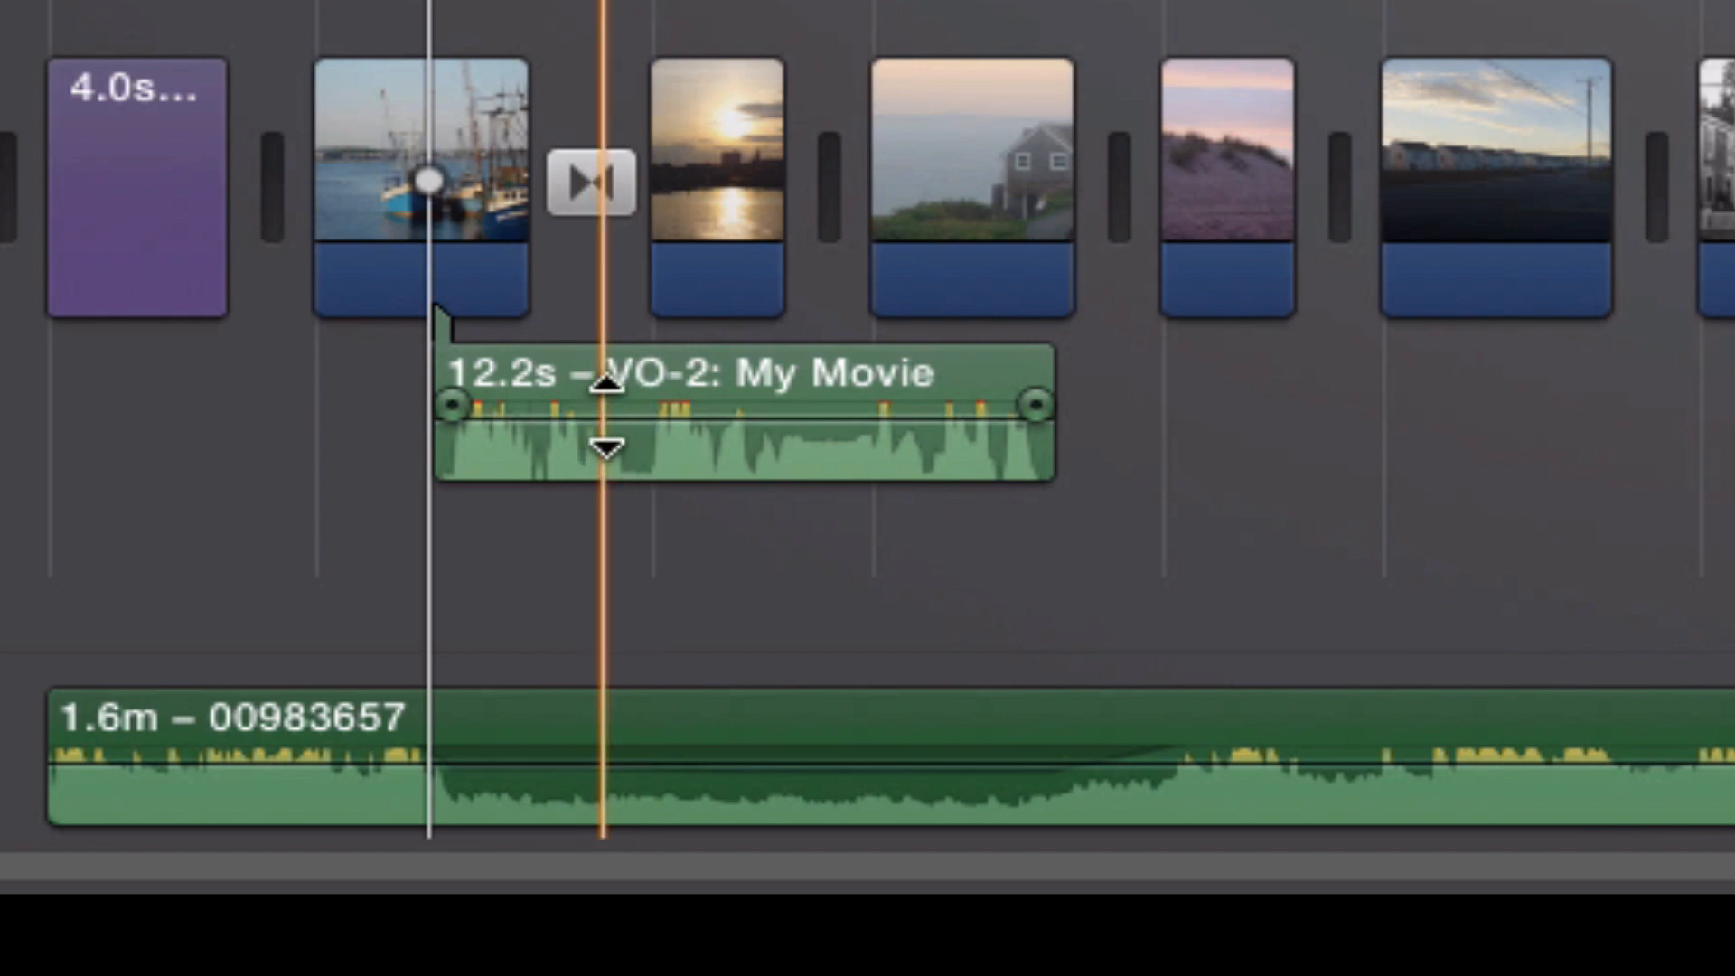
Slightly lower the voiceover clip's volume and play the movie from the beginning through the narration.
mouse_move(606, 417)
mouse_down()
mouse_move(604, 434)
mouse_move(606, 419)
mouse_up()
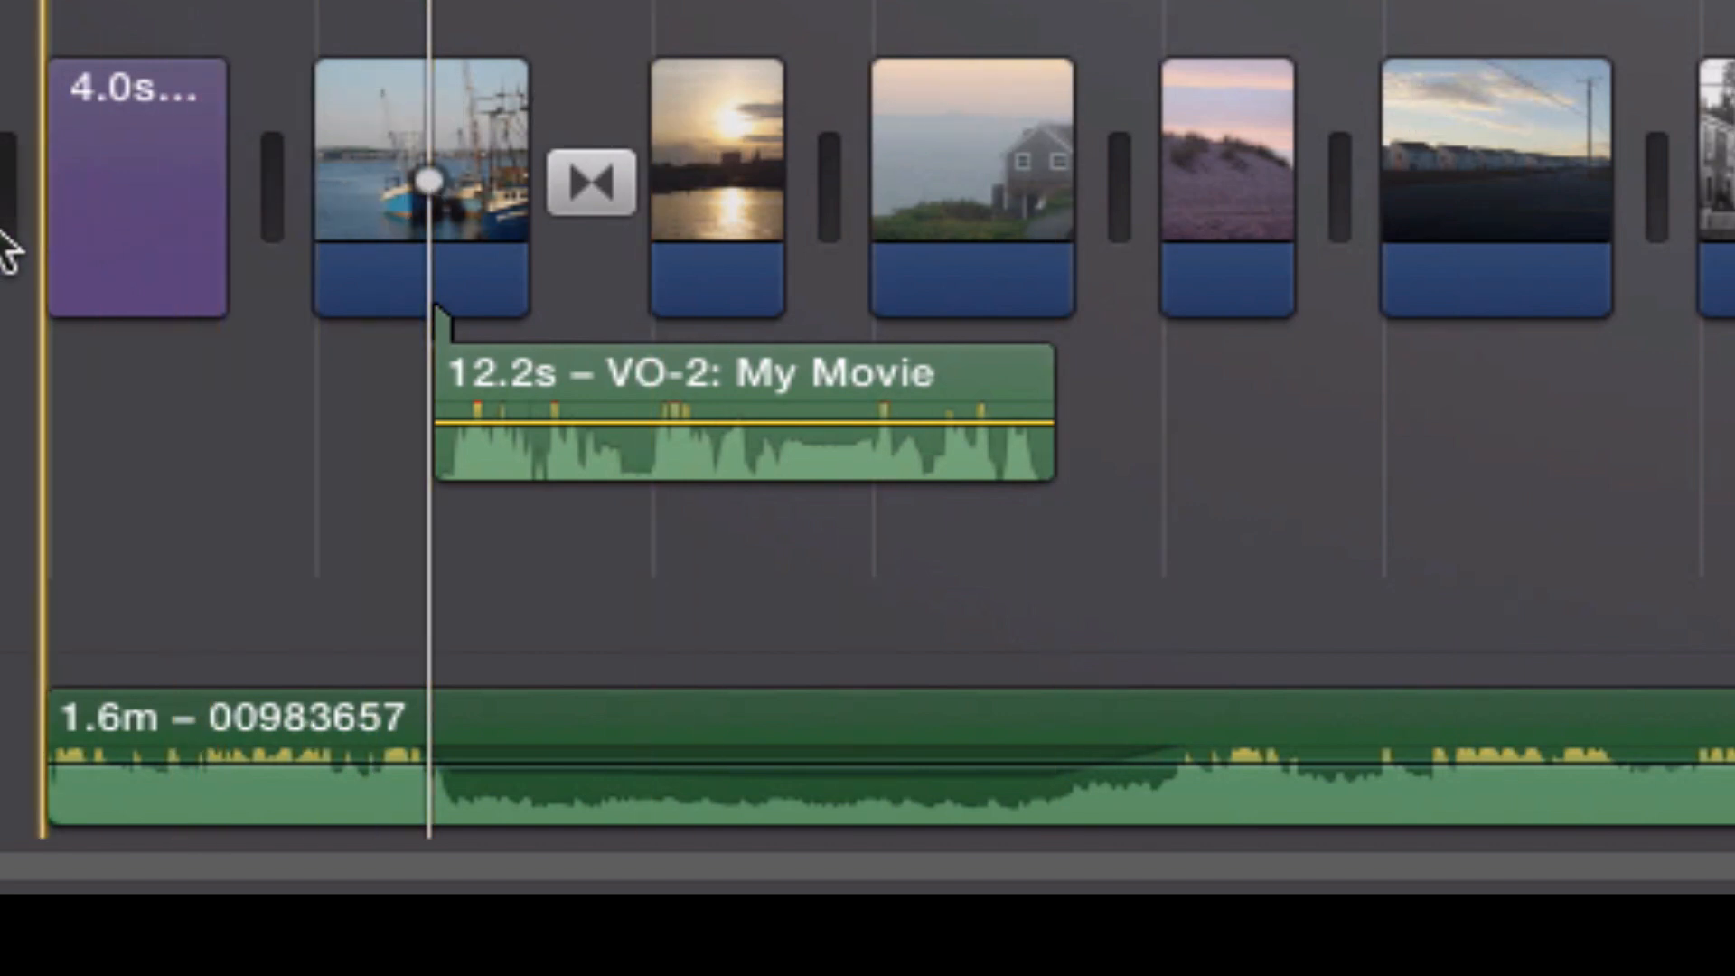
key(space)
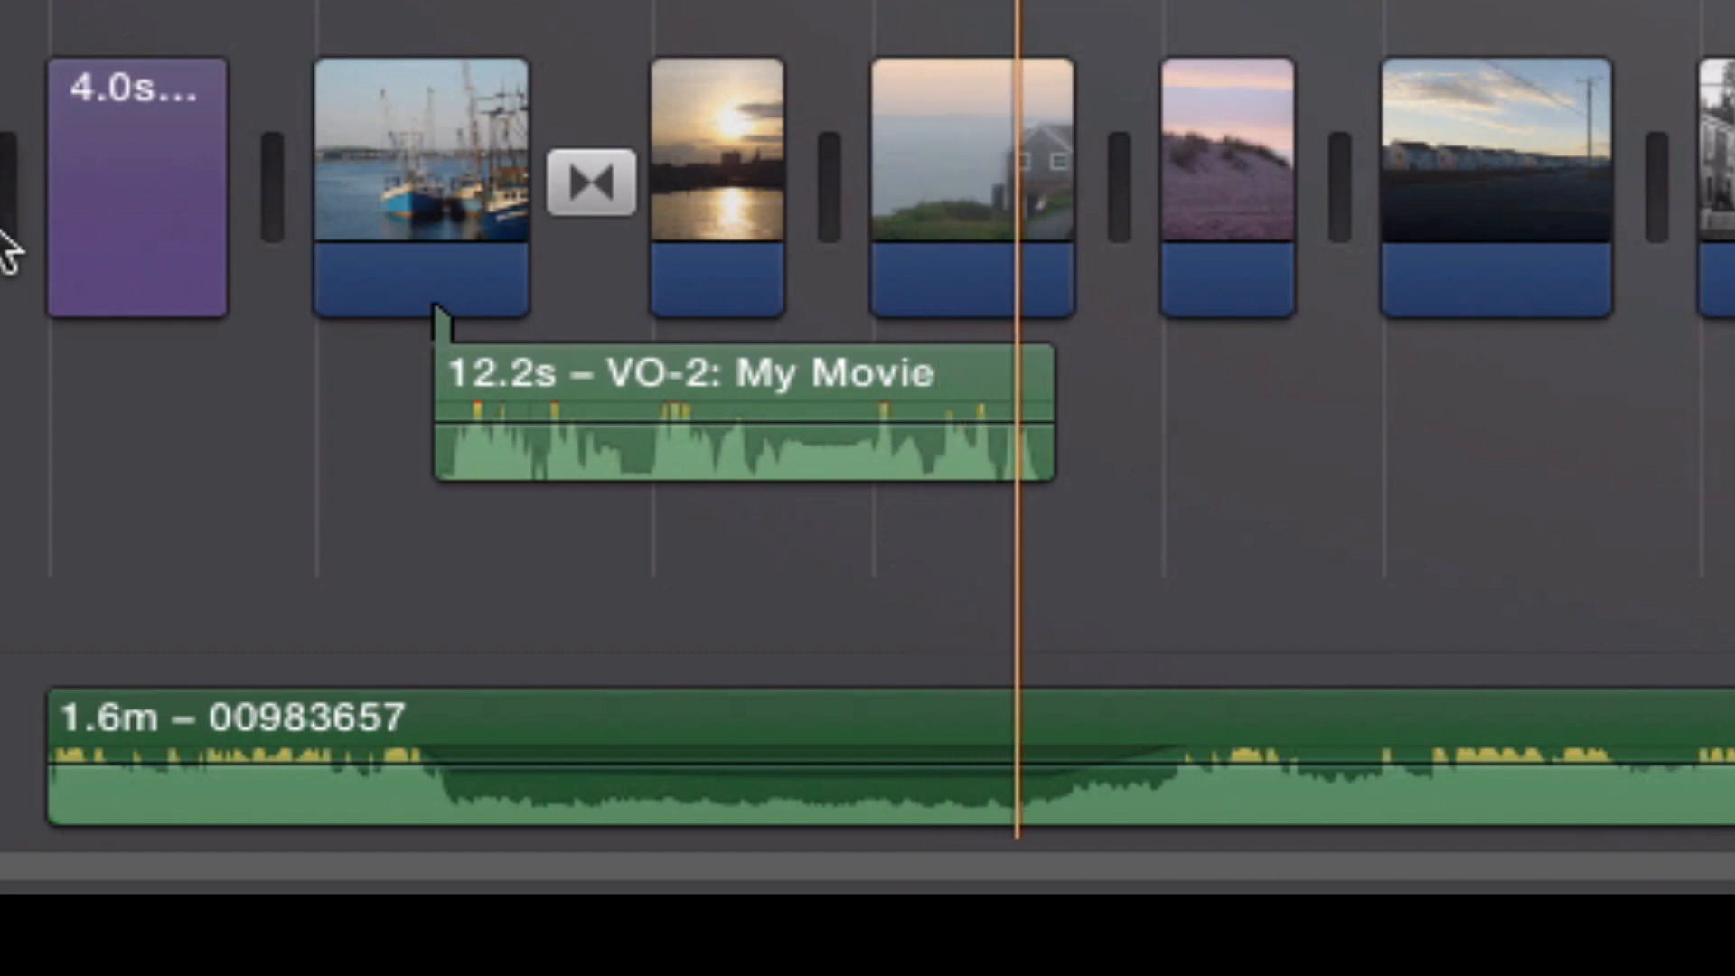
key(space)
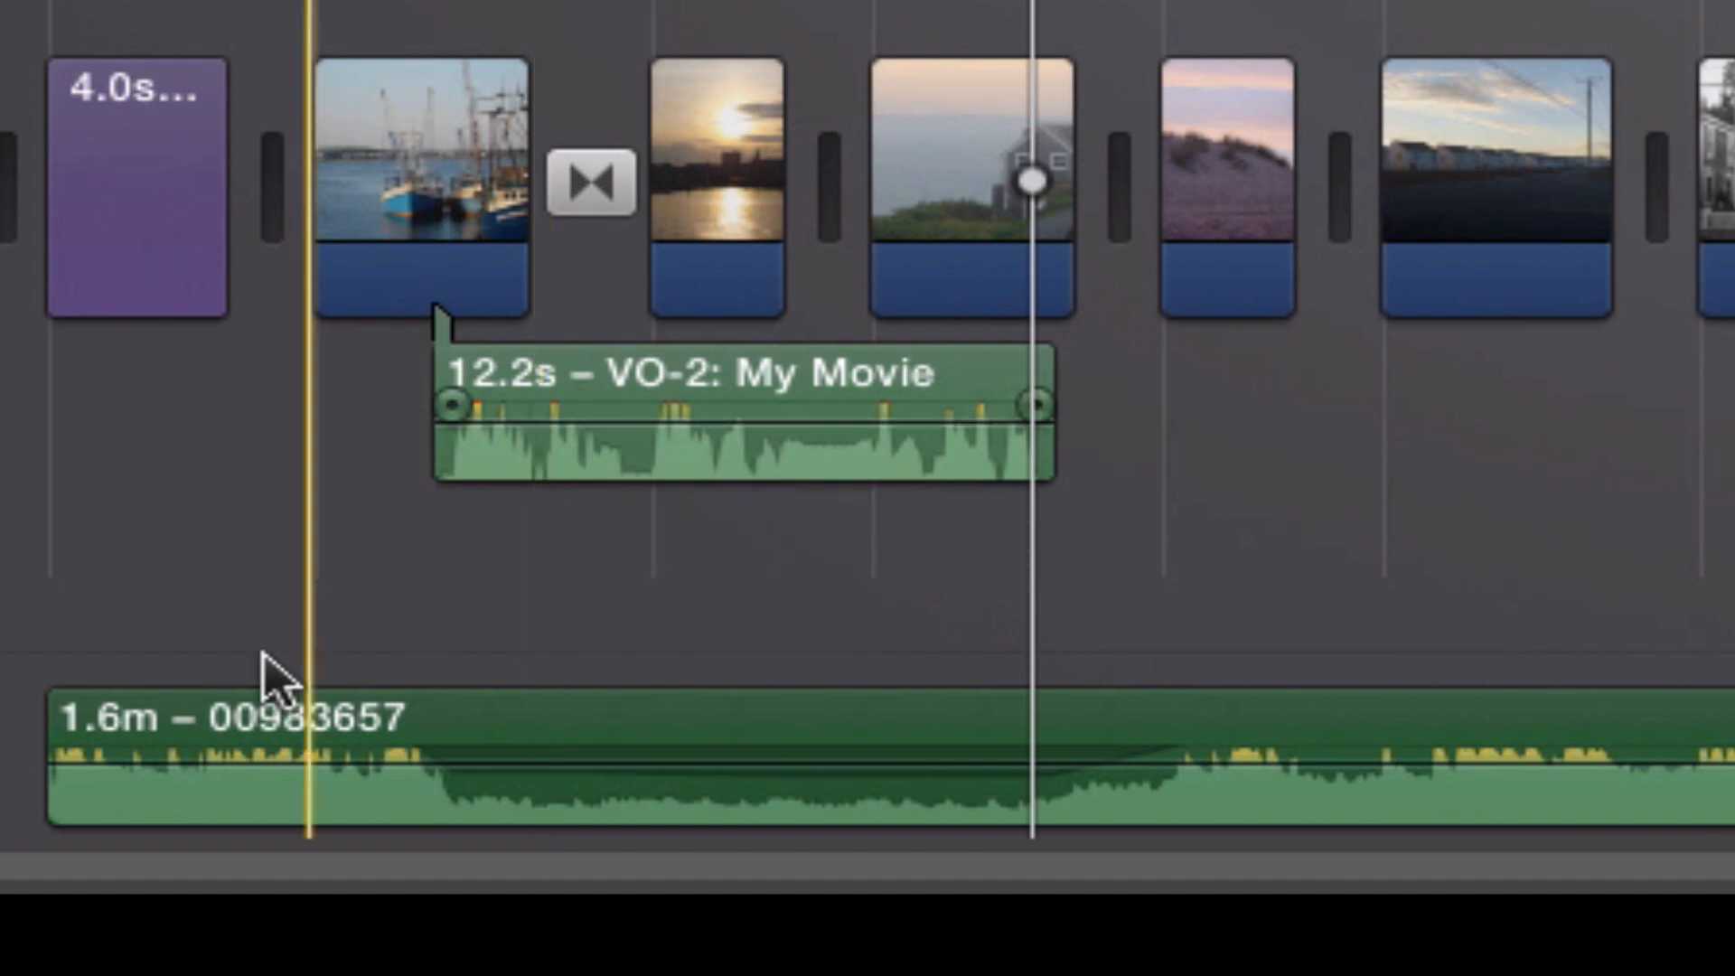
Add a fade-in of about 3.9 seconds to the start of the background music and play back the opening.
click(170, 748)
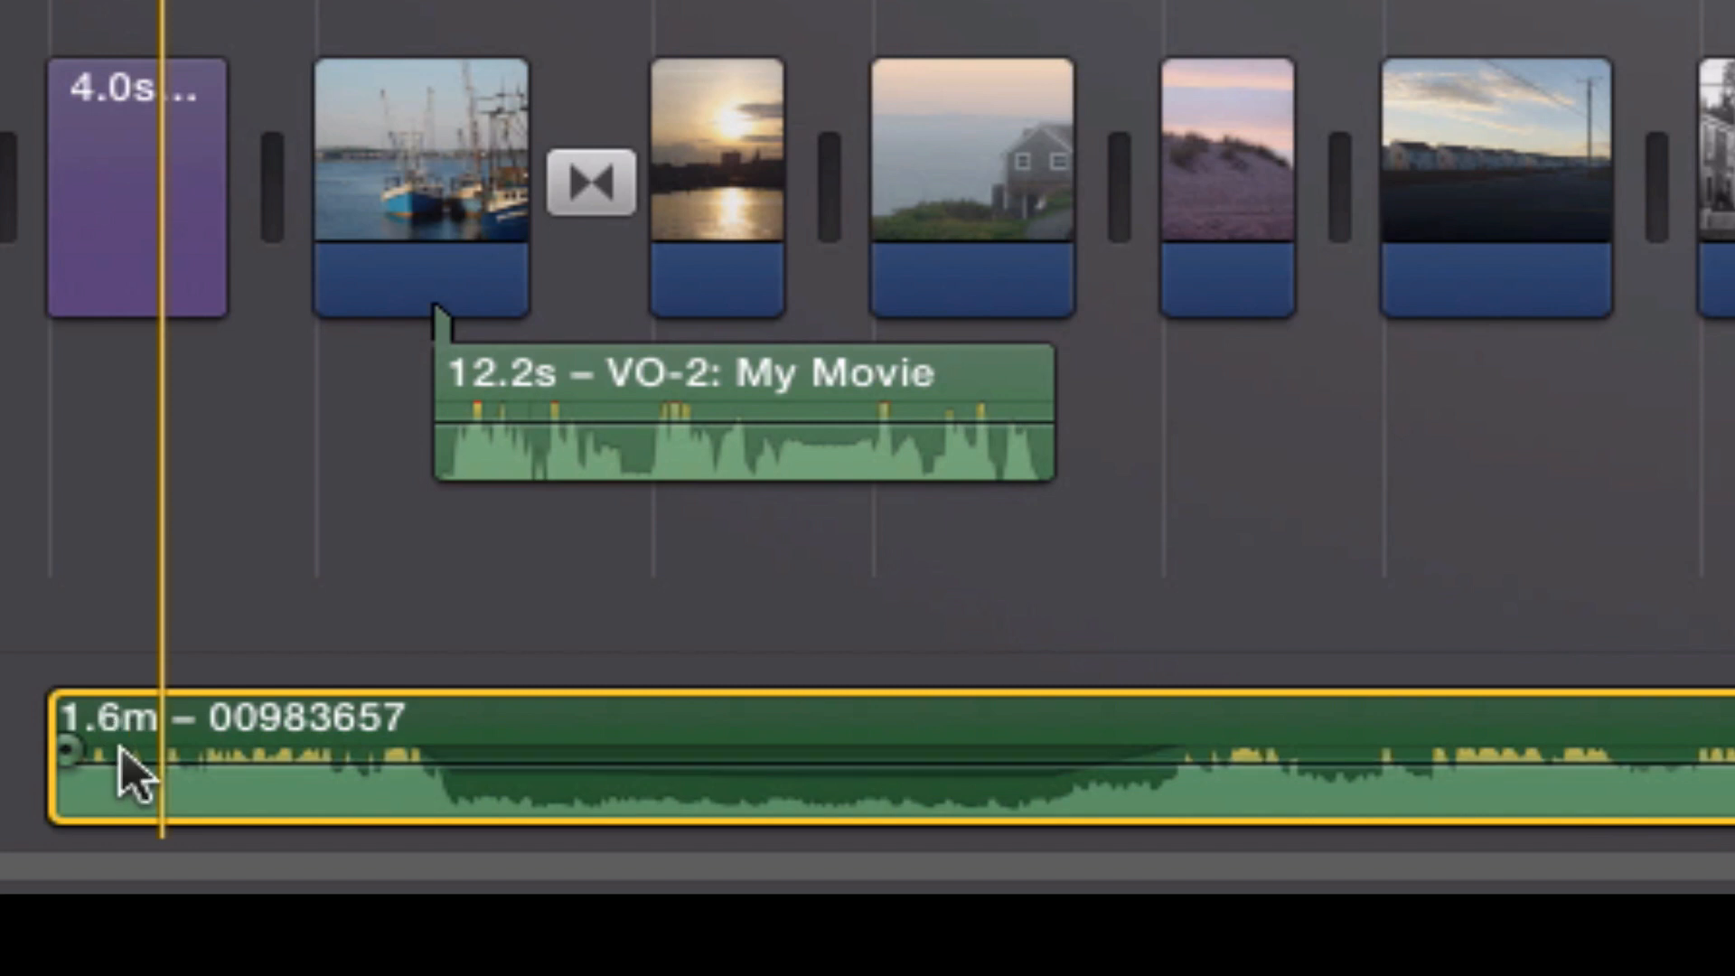
drag(65, 763, 336, 830)
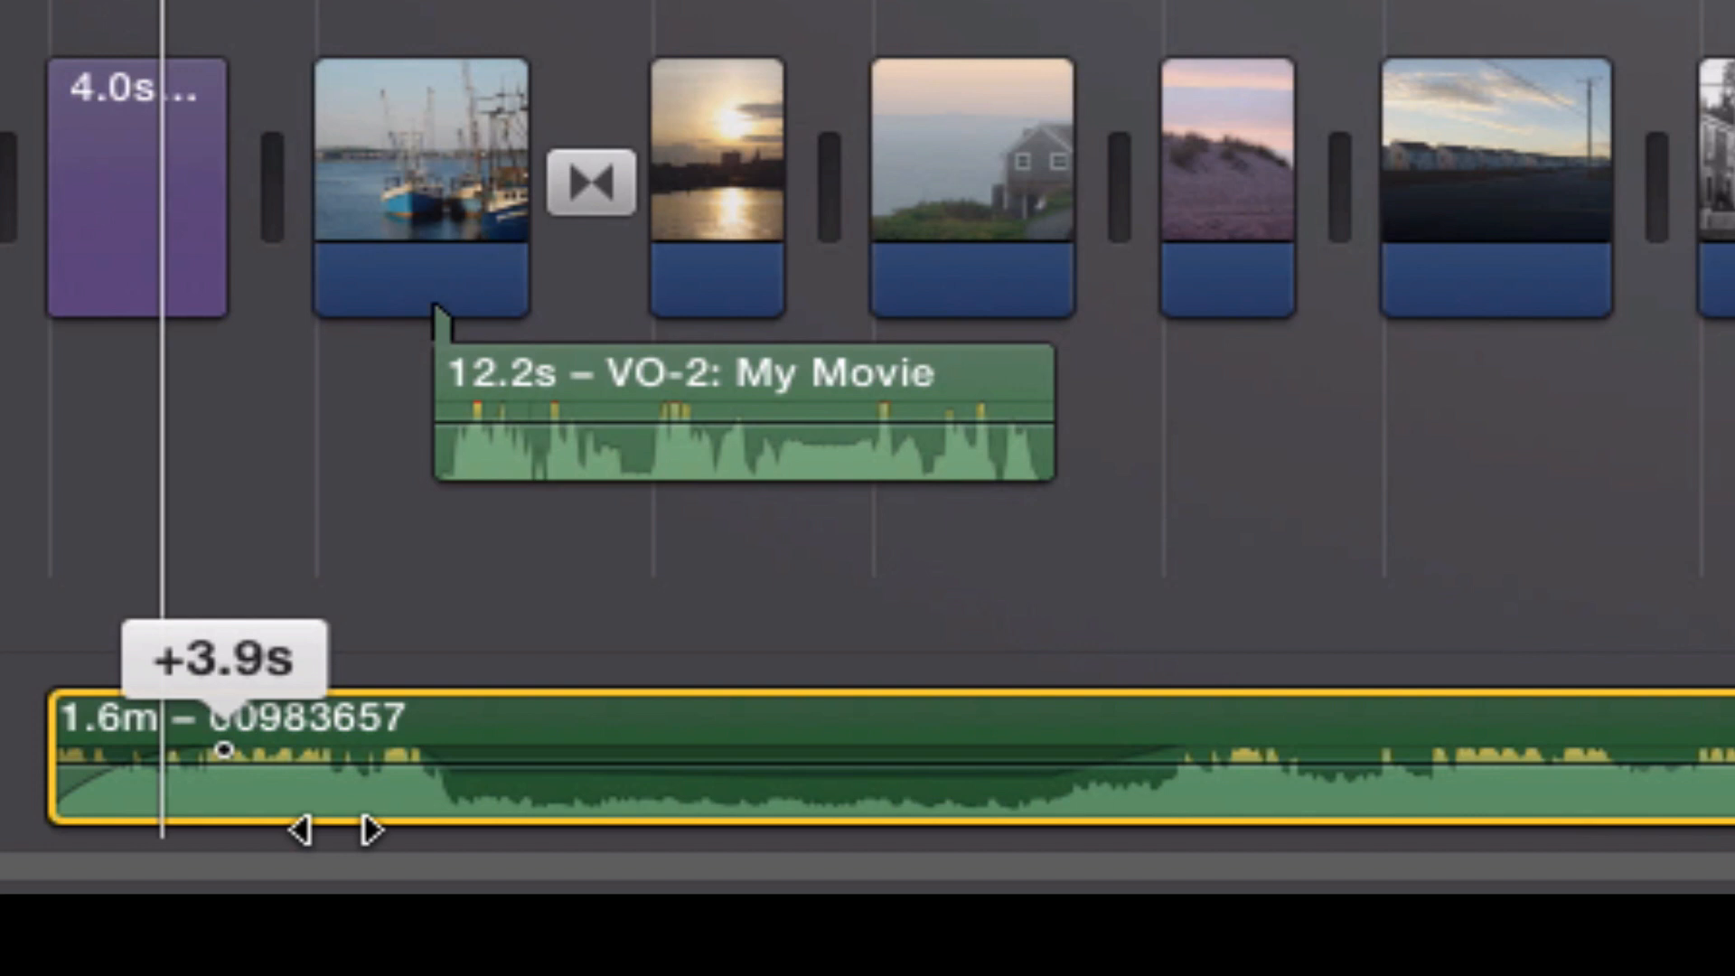
click(41, 180)
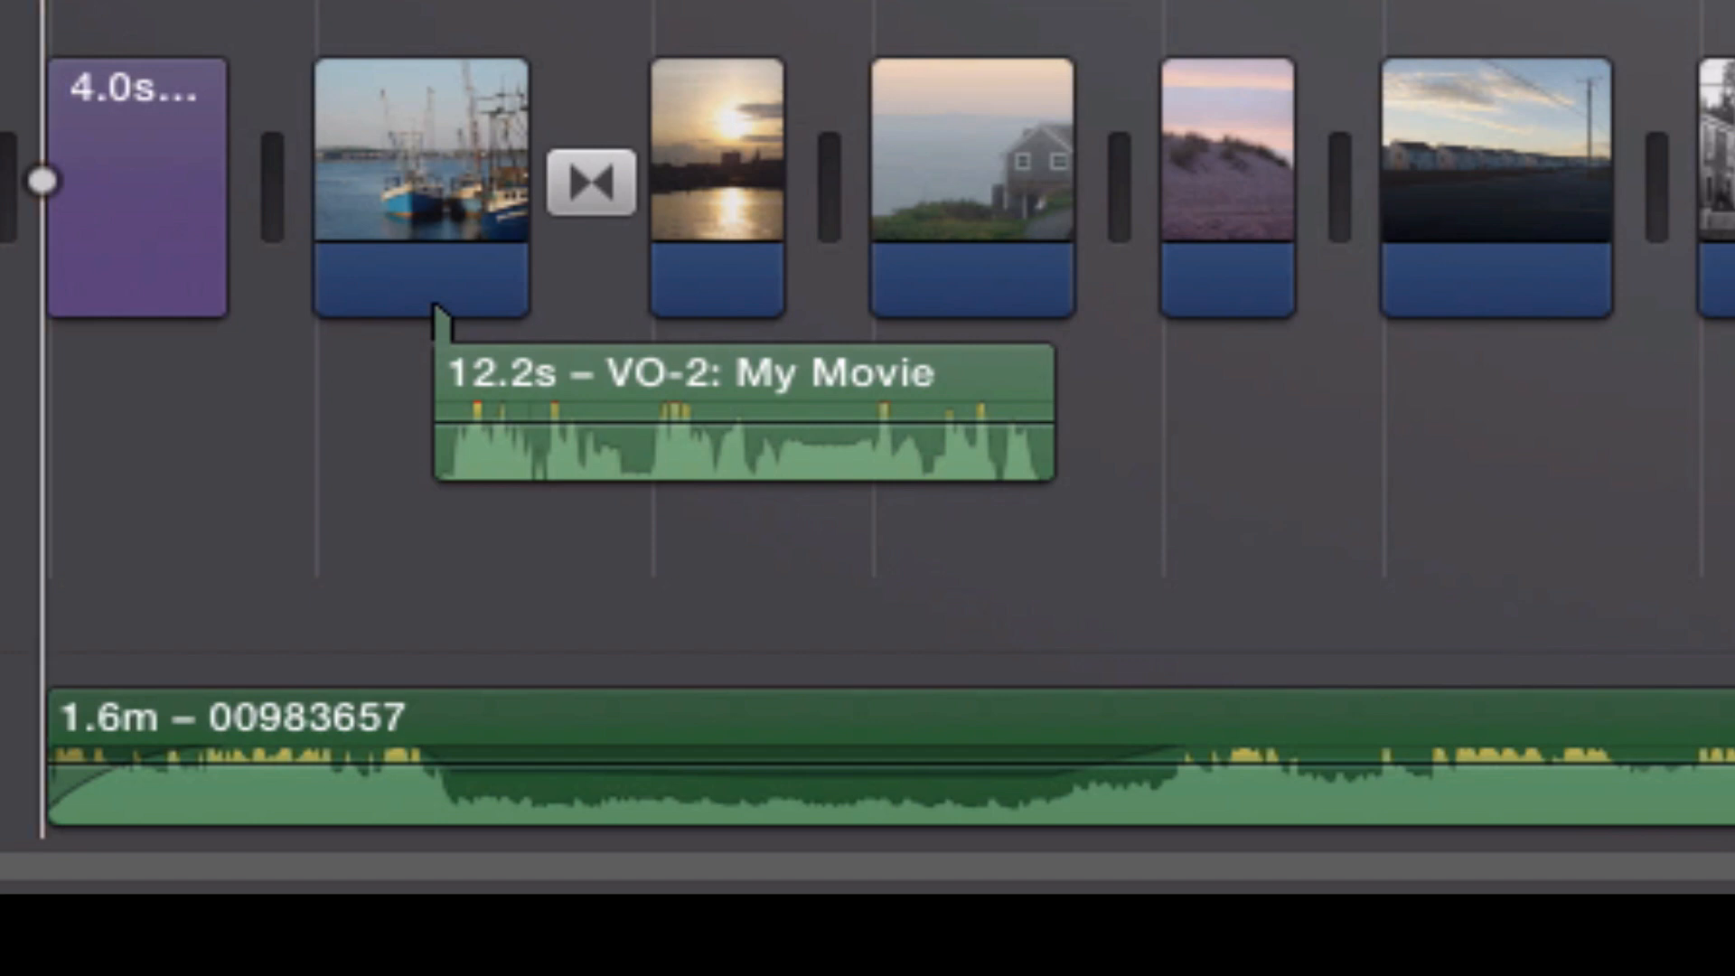
key(space)
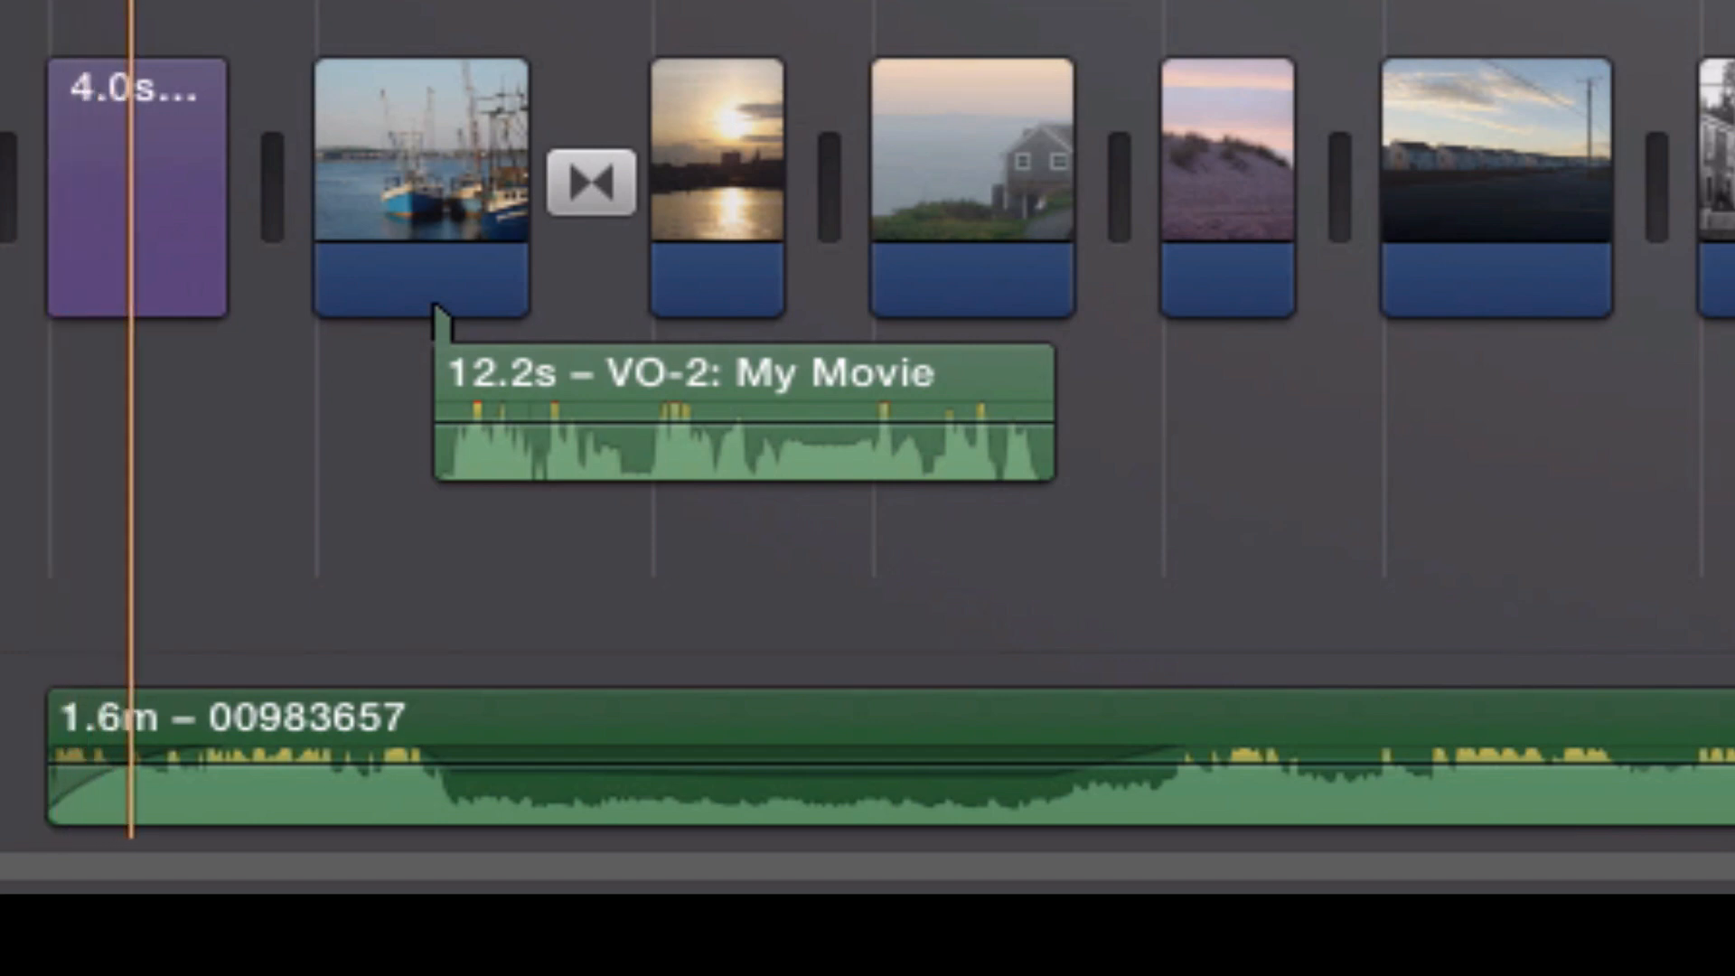
key(space)
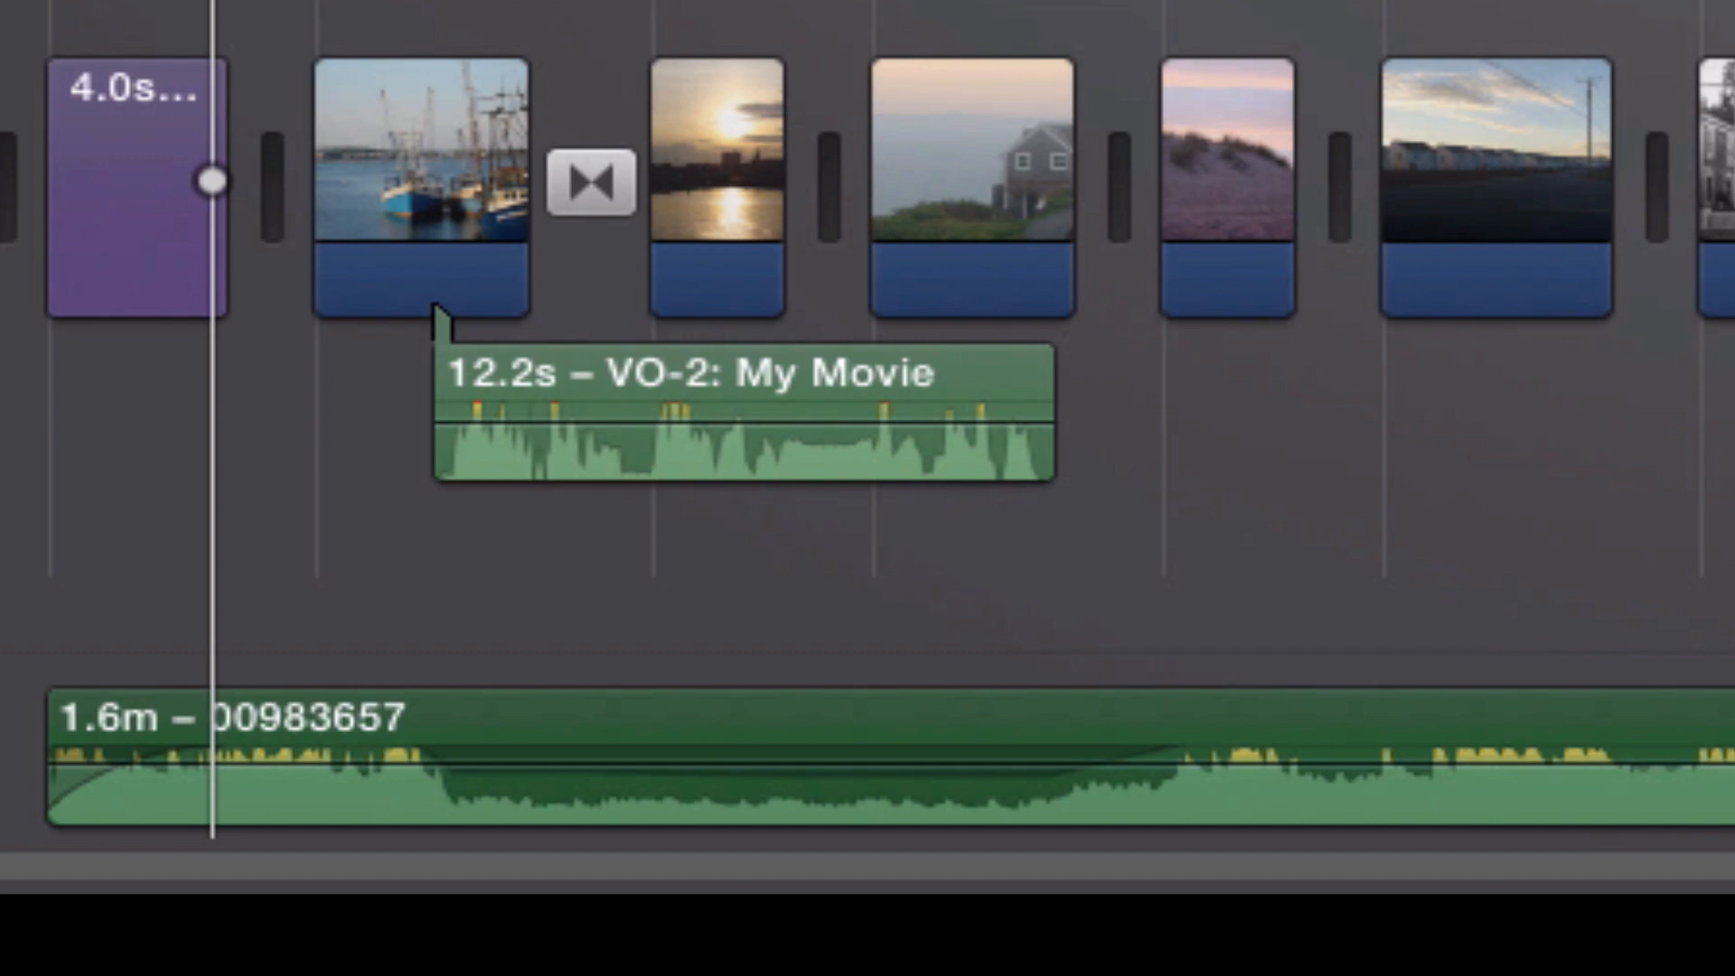
Trim the end of the background music back to about 1.1 minutes, ending it at the seaside lawn photo clip.
scroll(220, 747, right, 15)
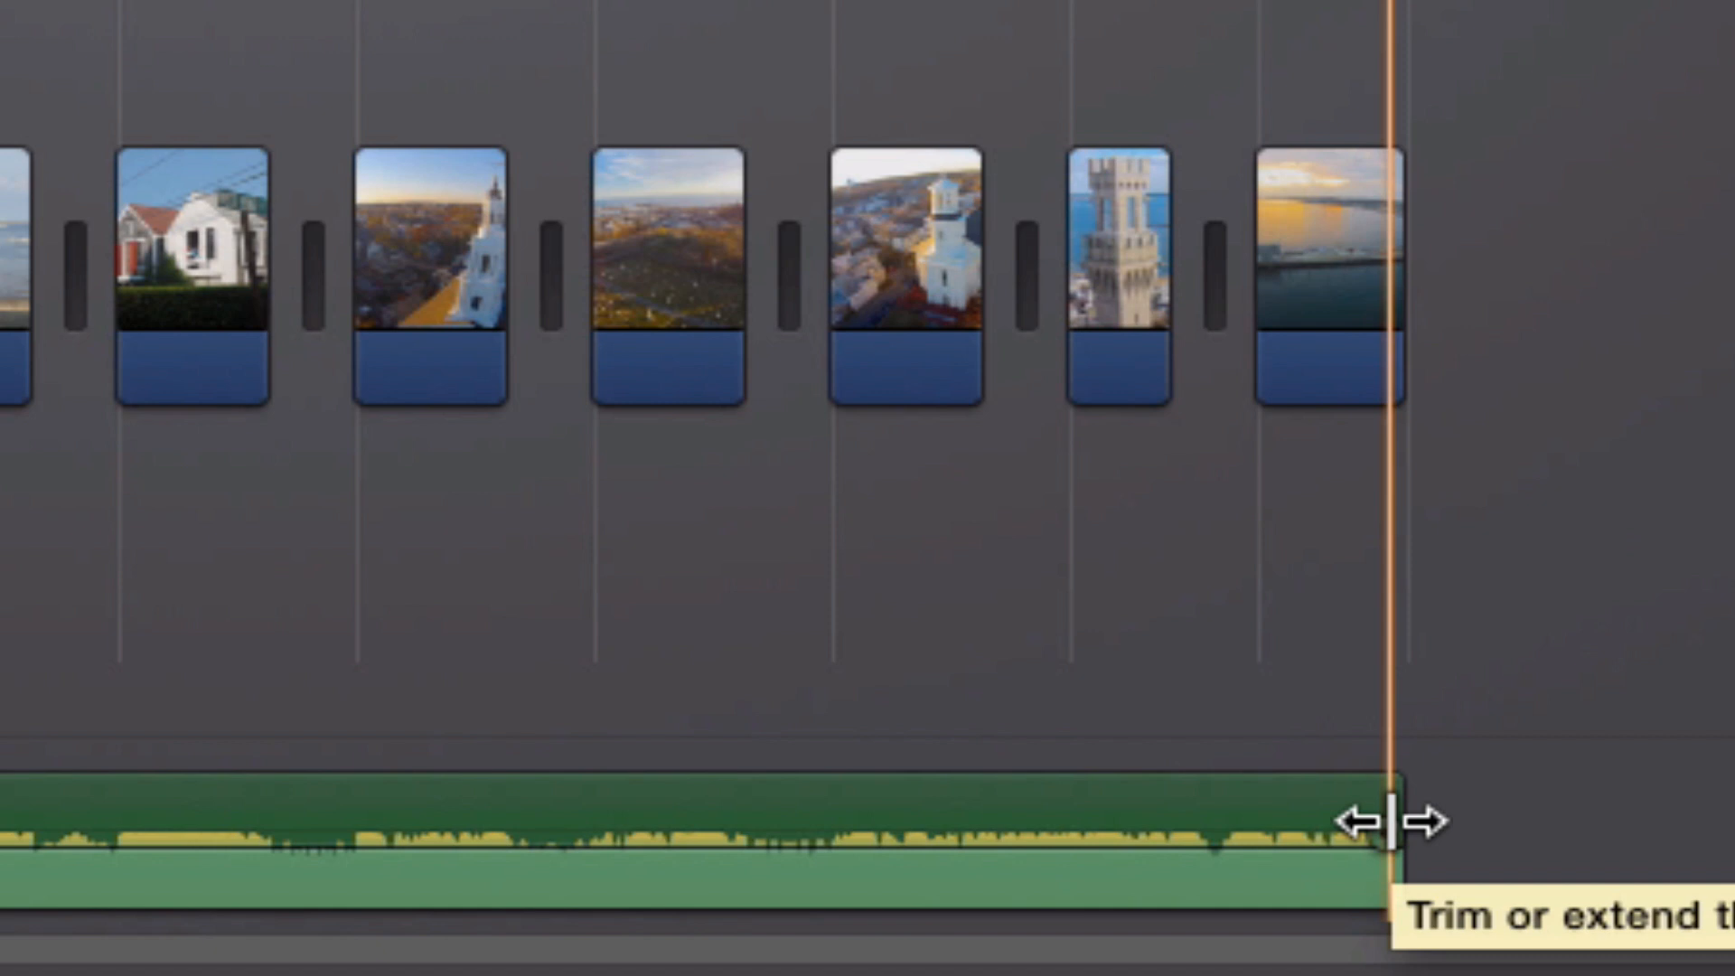
drag(1392, 821, 23, 823)
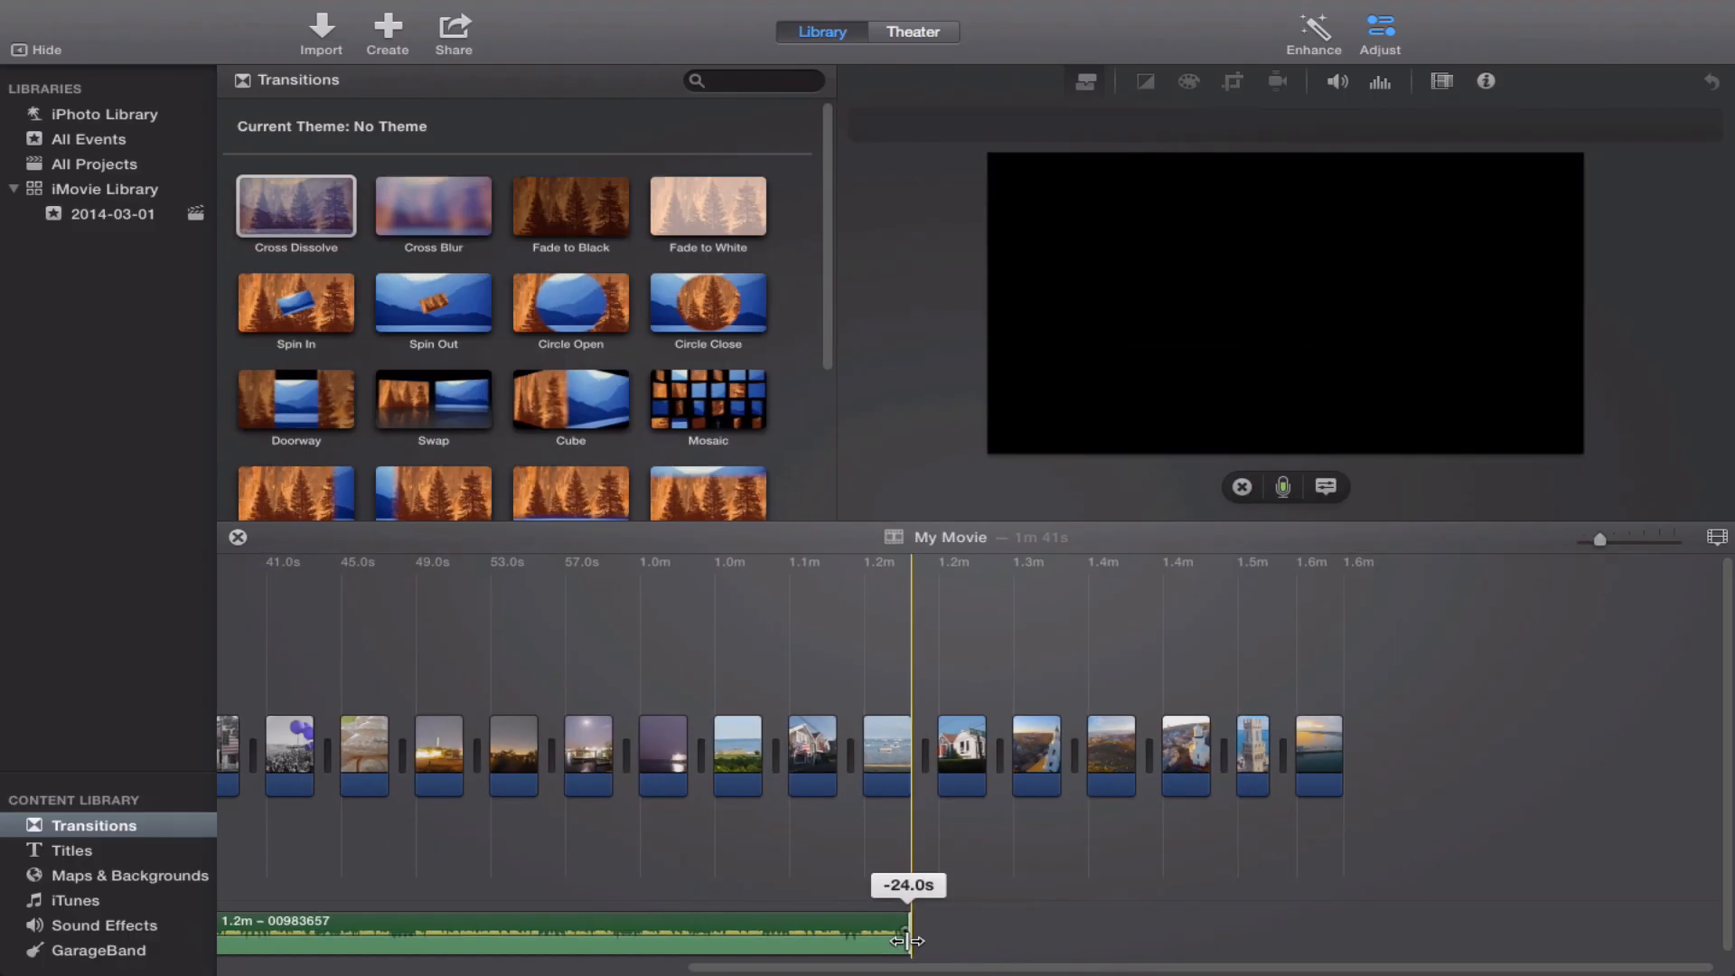
drag(908, 941, 790, 933)
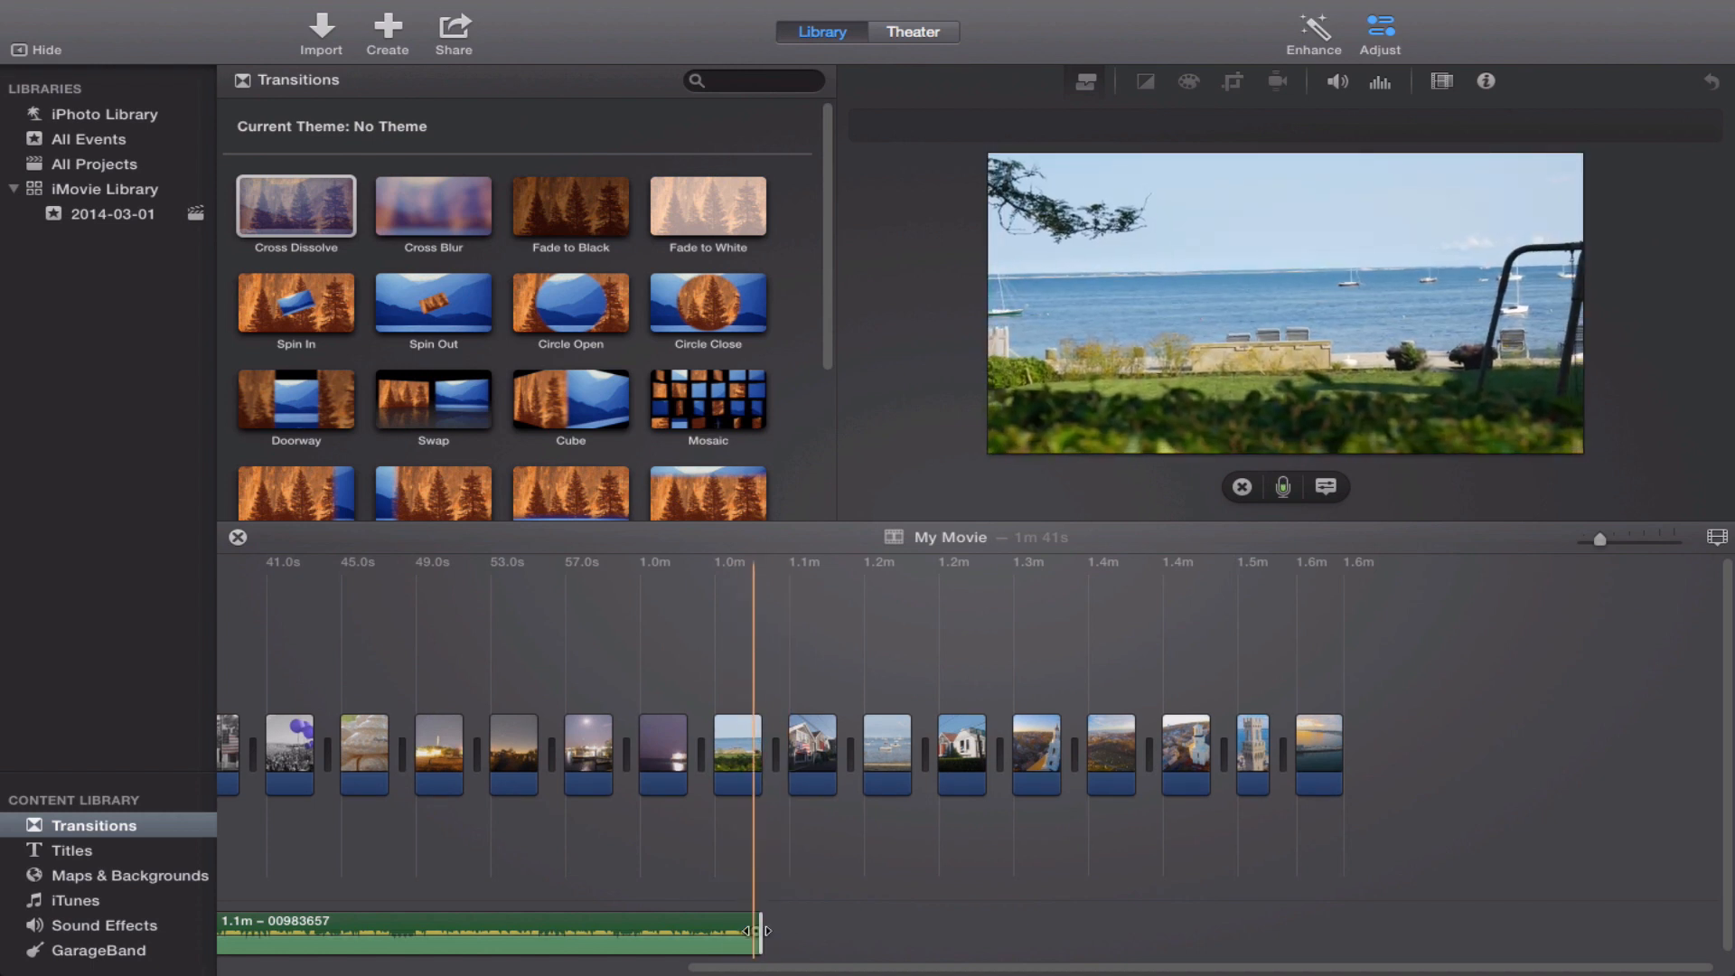
Add a short fade-out to the end of the background music, beneath the seaside lawn photo clip.
drag(758, 930, 691, 931)
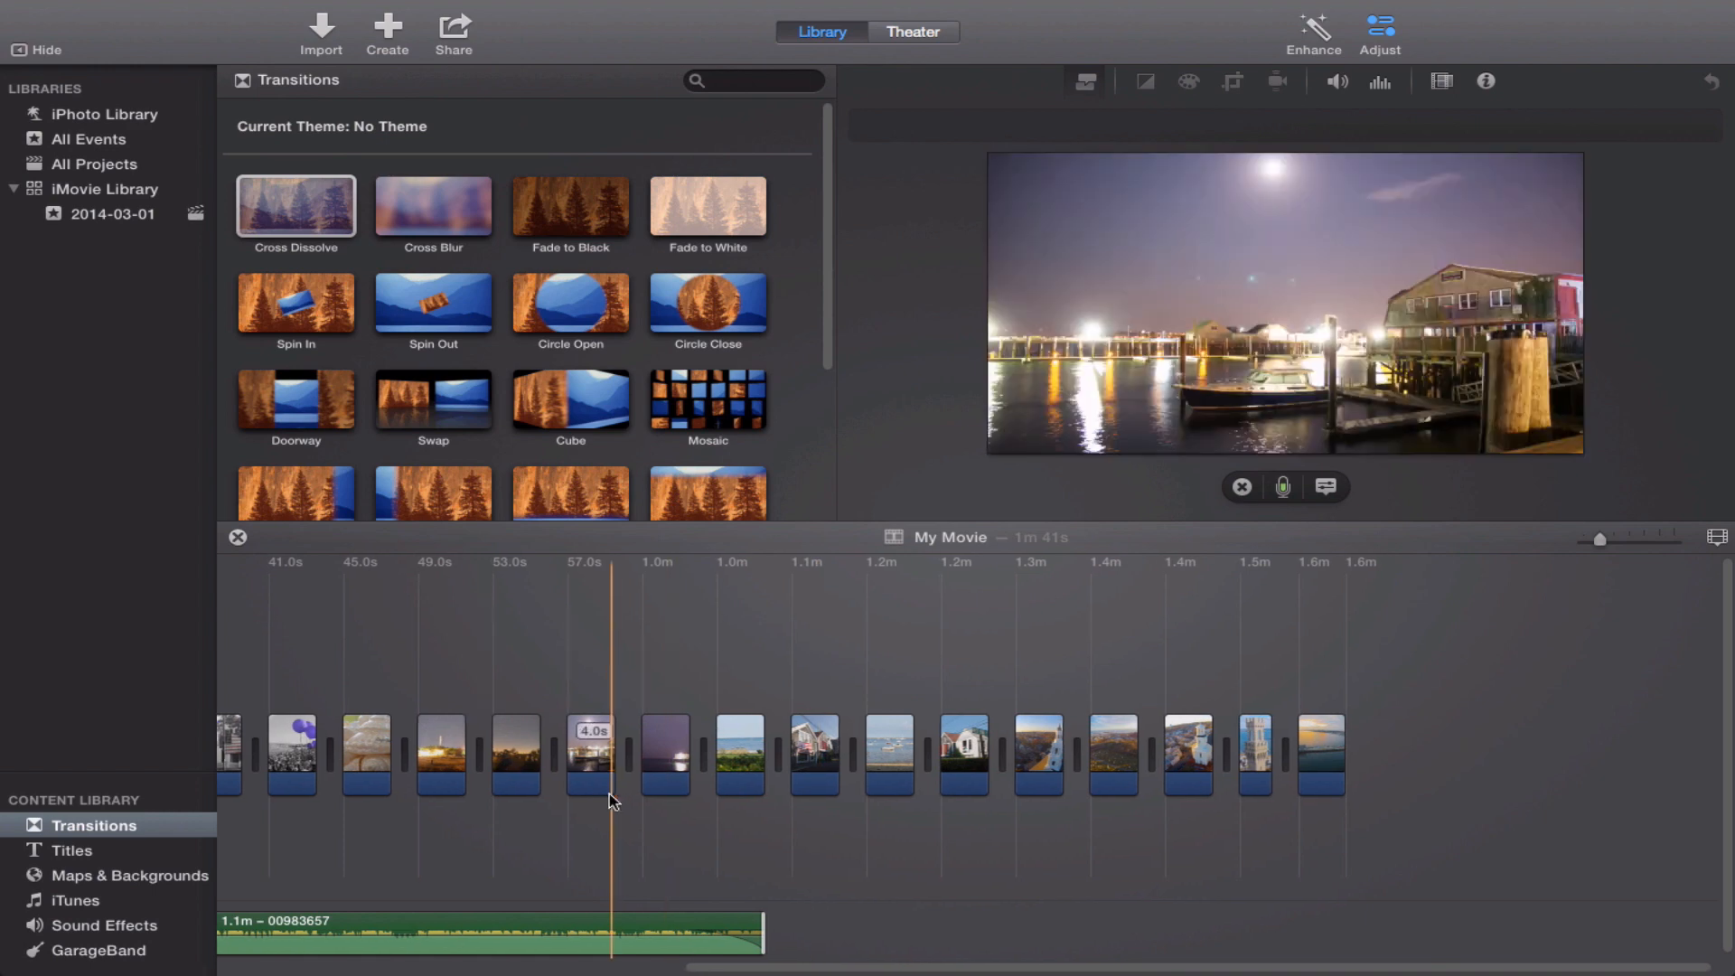
Move the purple night-sky pier photo clip to directly after the opening title, ahead of the fishing boats clip.
scroll(609, 795, left, 5)
scroll(613, 801, left, 2)
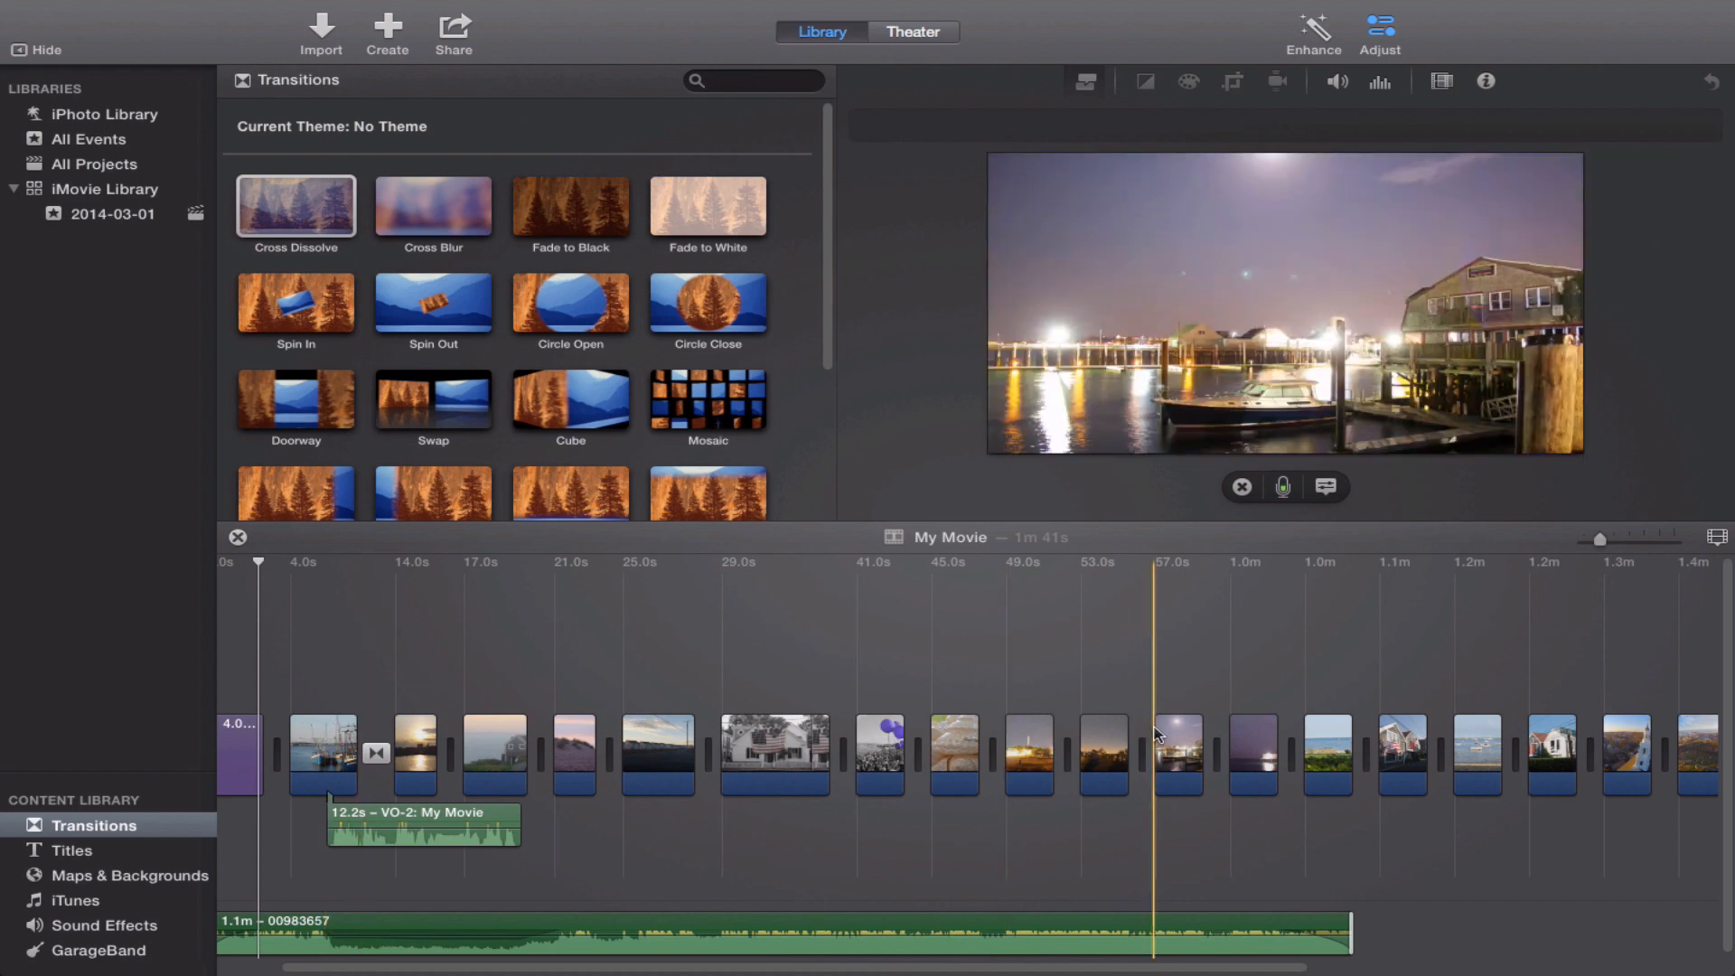
click(1247, 743)
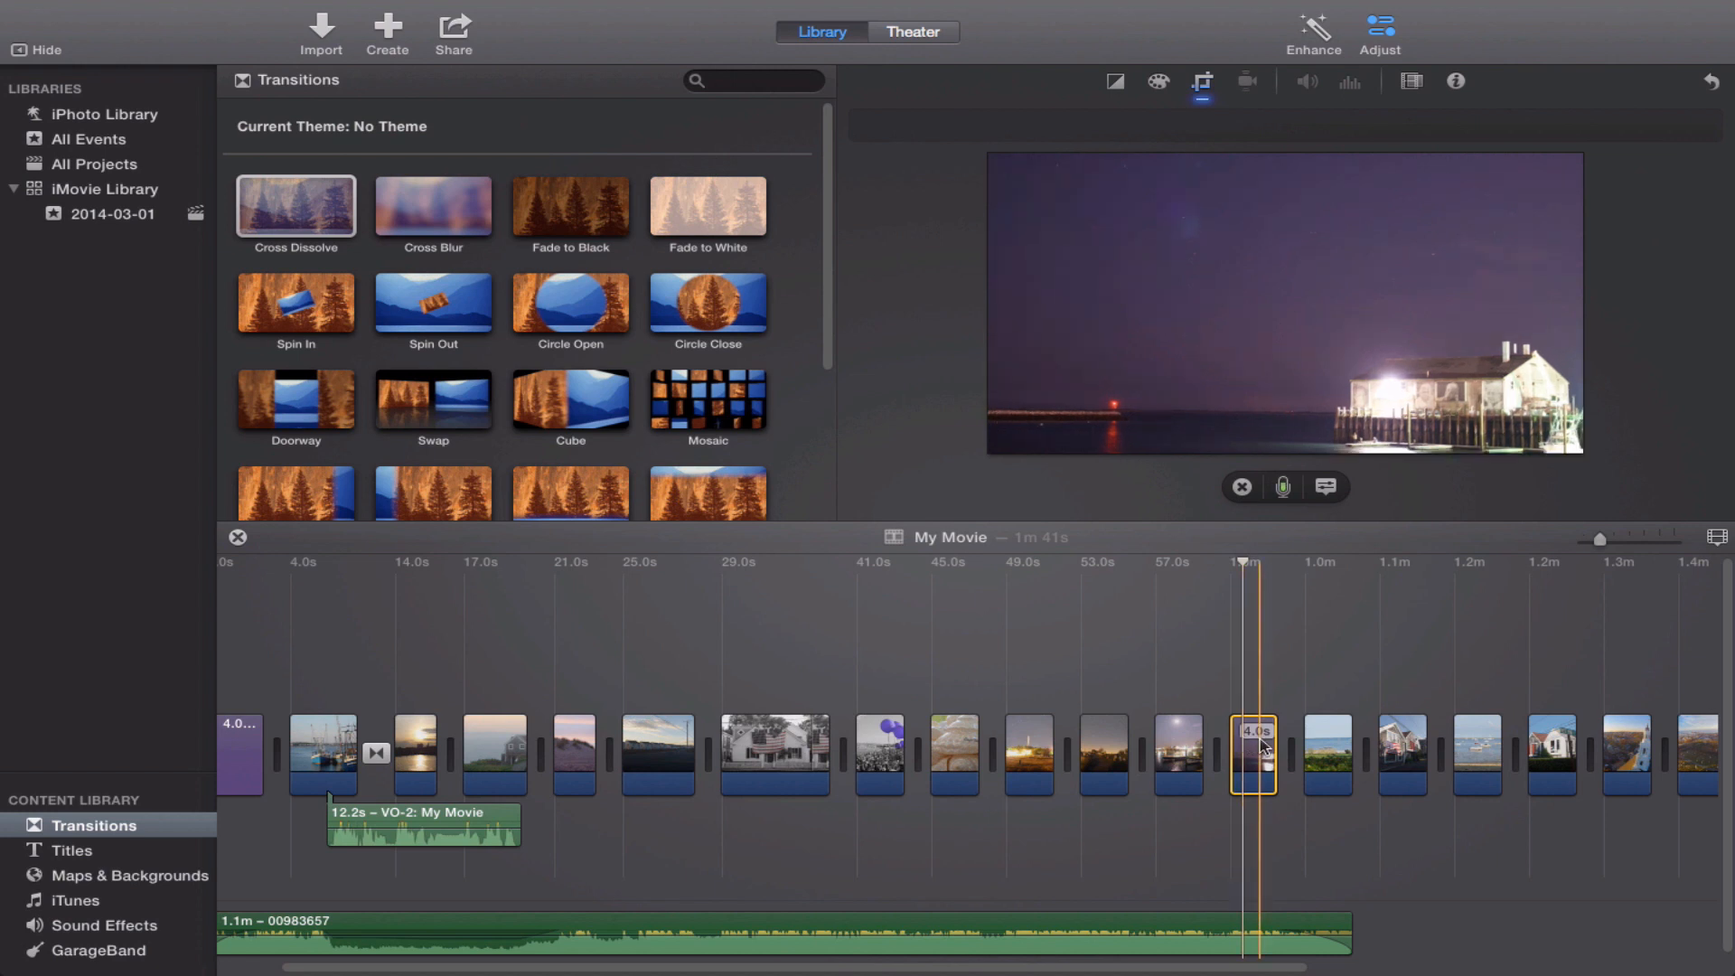
mouse_move(1261, 742)
mouse_down()
mouse_move(934, 667)
mouse_move(953, 710)
mouse_move(1224, 757)
mouse_move(910, 639)
mouse_move(356, 724)
mouse_move(305, 759)
mouse_up()
click(1266, 695)
click(1249, 741)
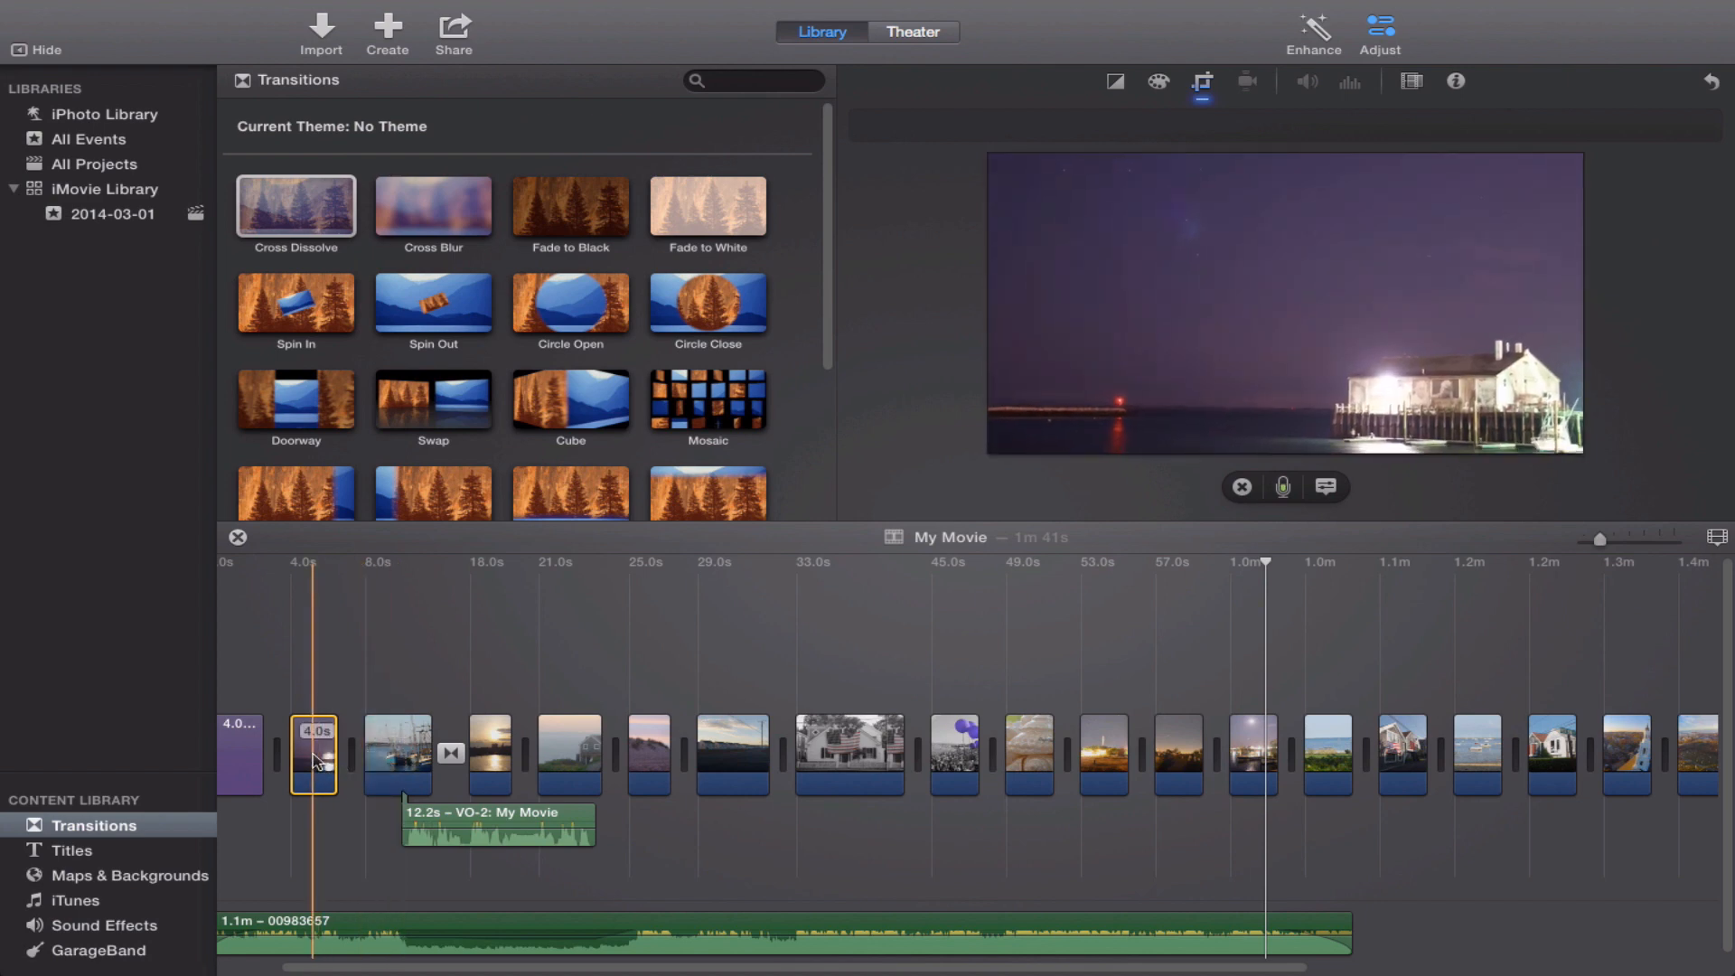
click(316, 762)
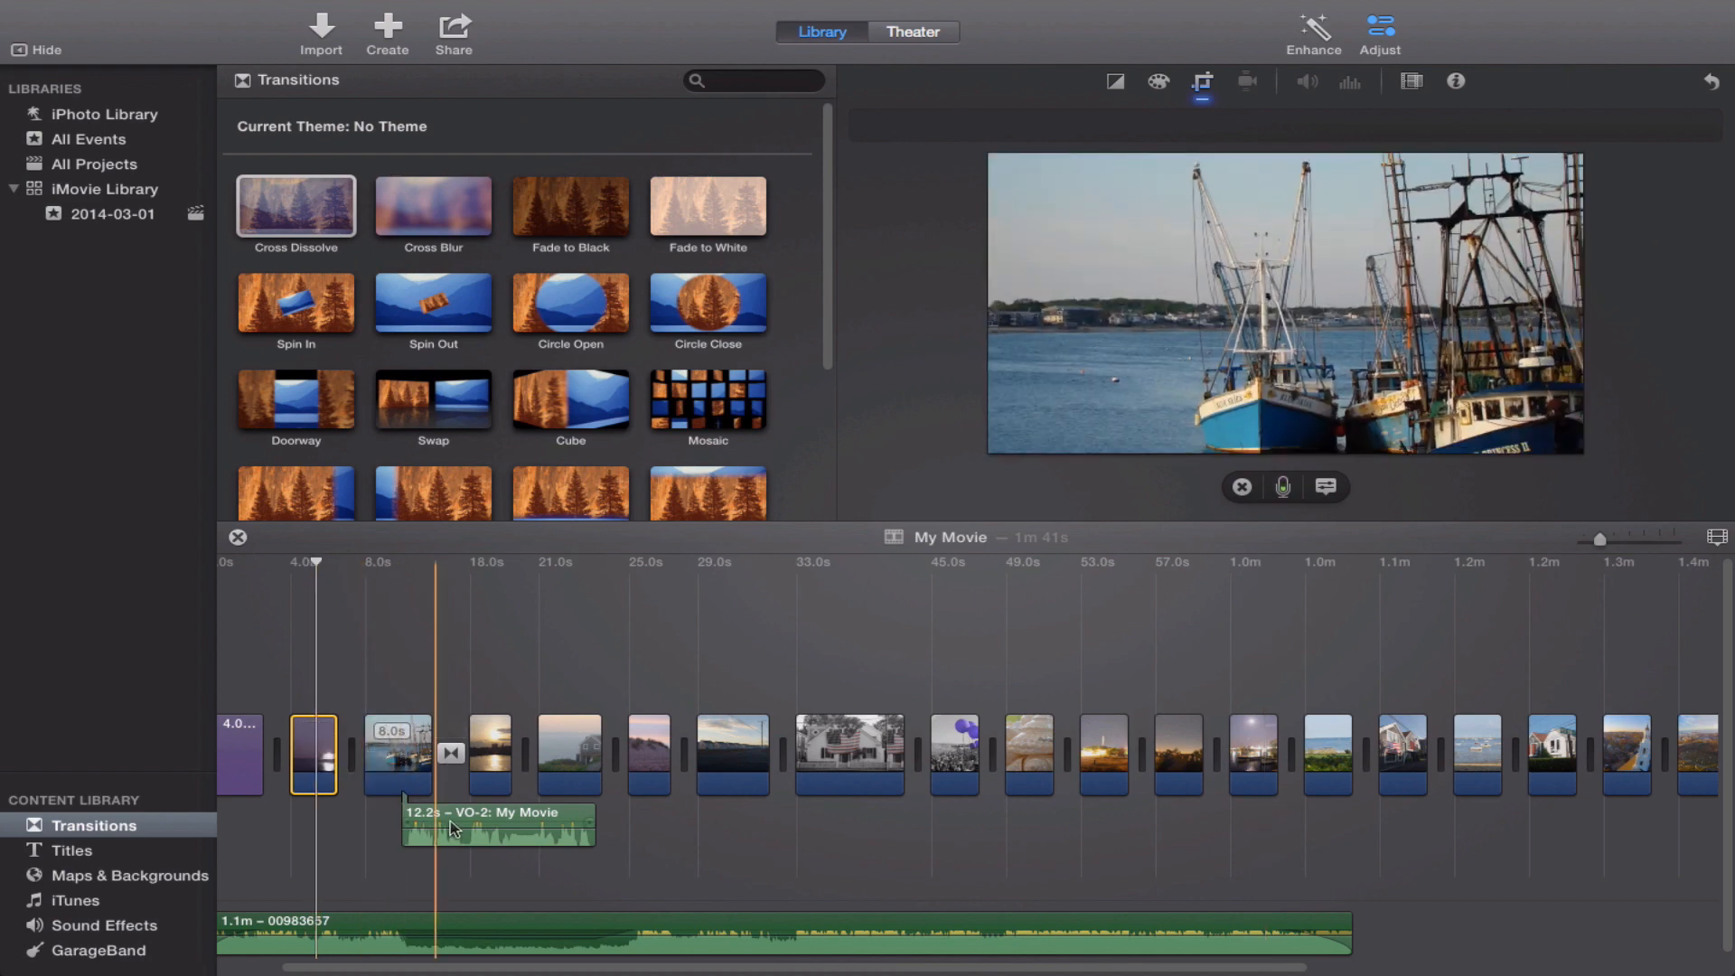
Move the voiceover clip earlier so it starts at the beginning of the night pier photo clip.
click(452, 816)
drag(451, 816, 366, 814)
click(312, 755)
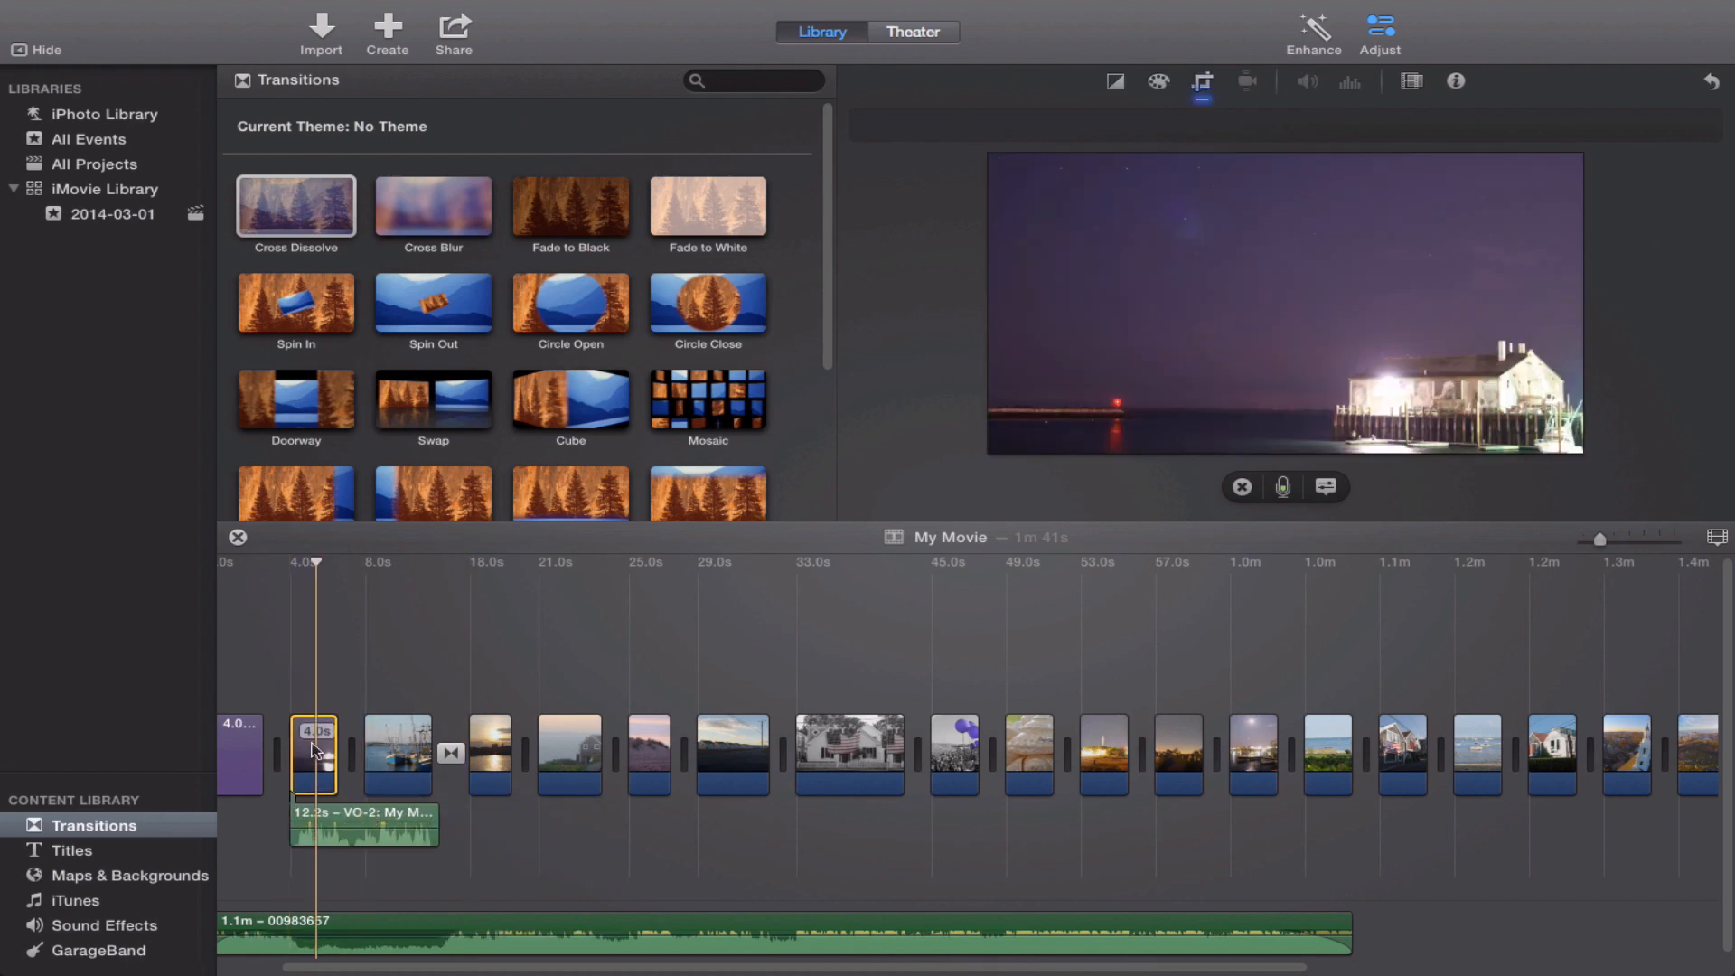
right_click(314, 757)
click(303, 759)
Review the YouTube sharing settings for the movie, including the Viewable By choices, and cancel without publishing.
click(144, 11)
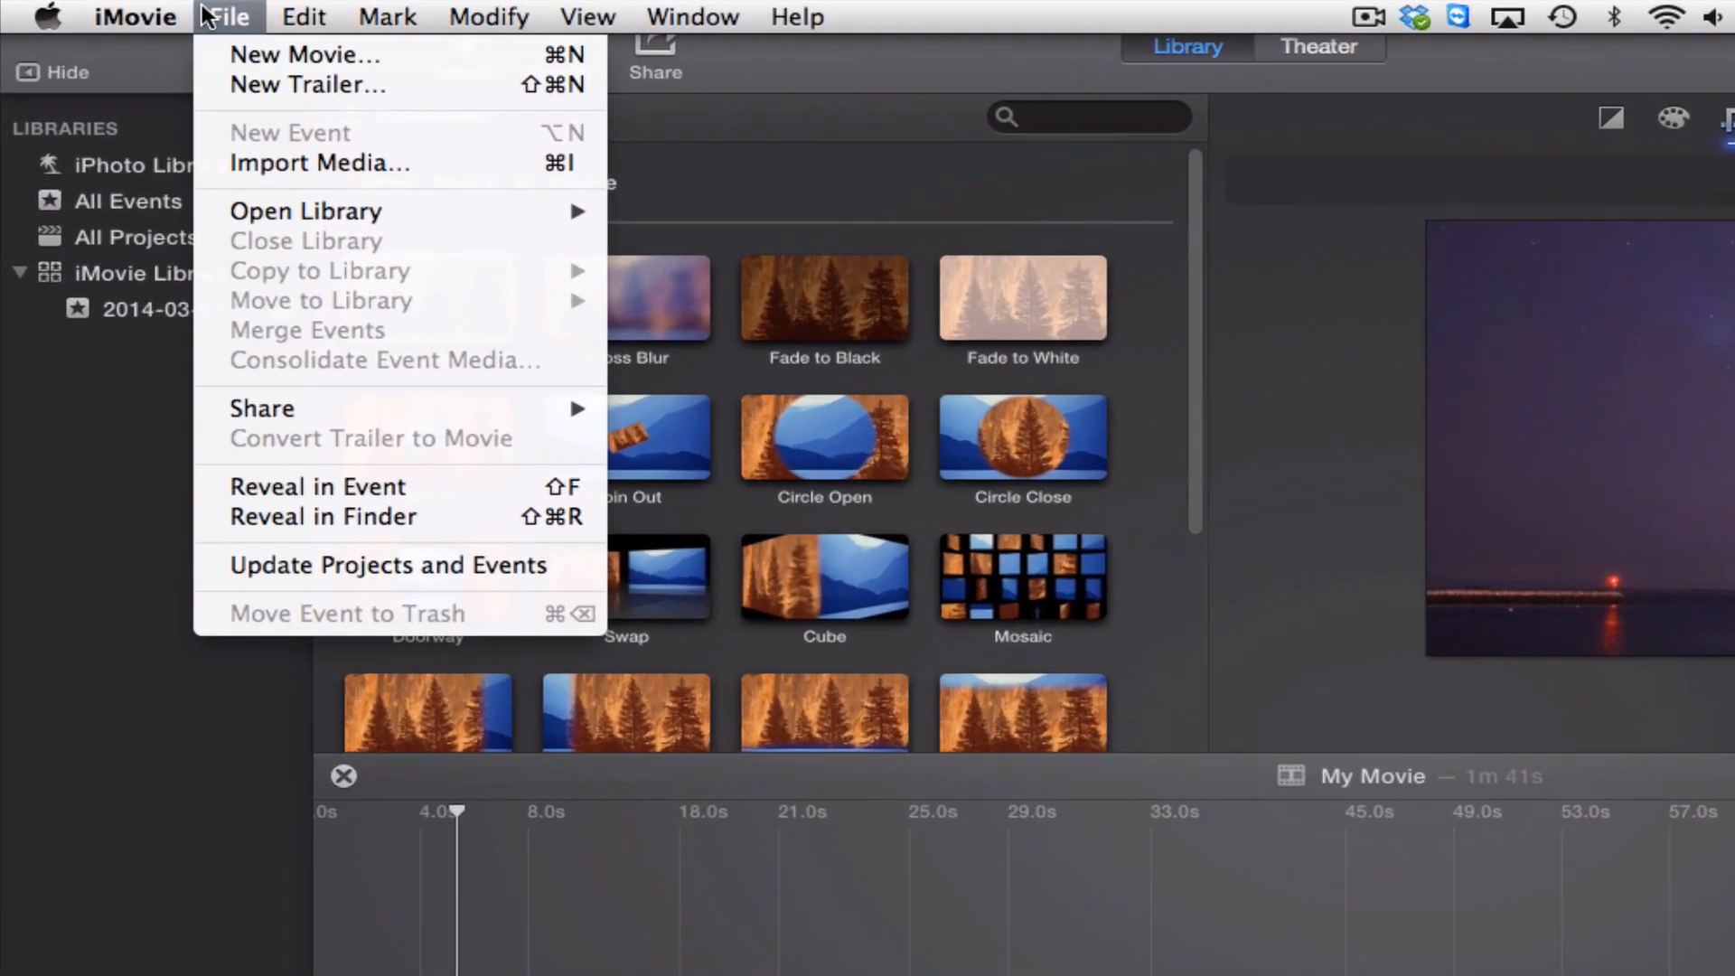
mouse_move(208, 411)
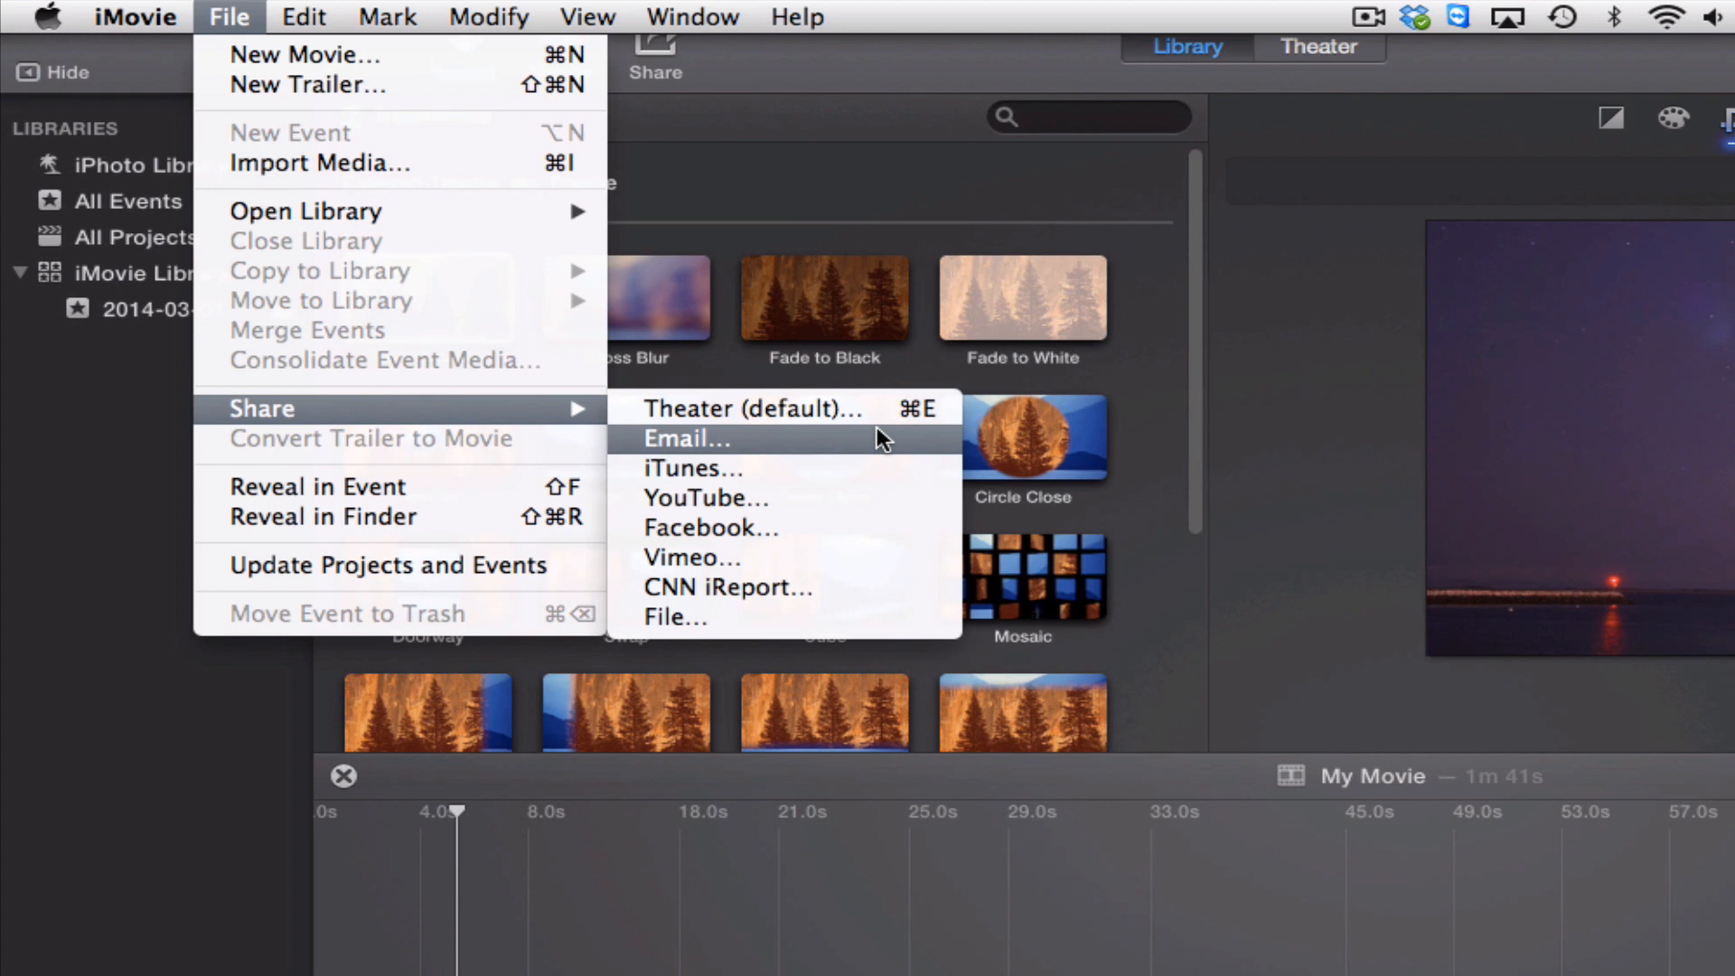
click(844, 482)
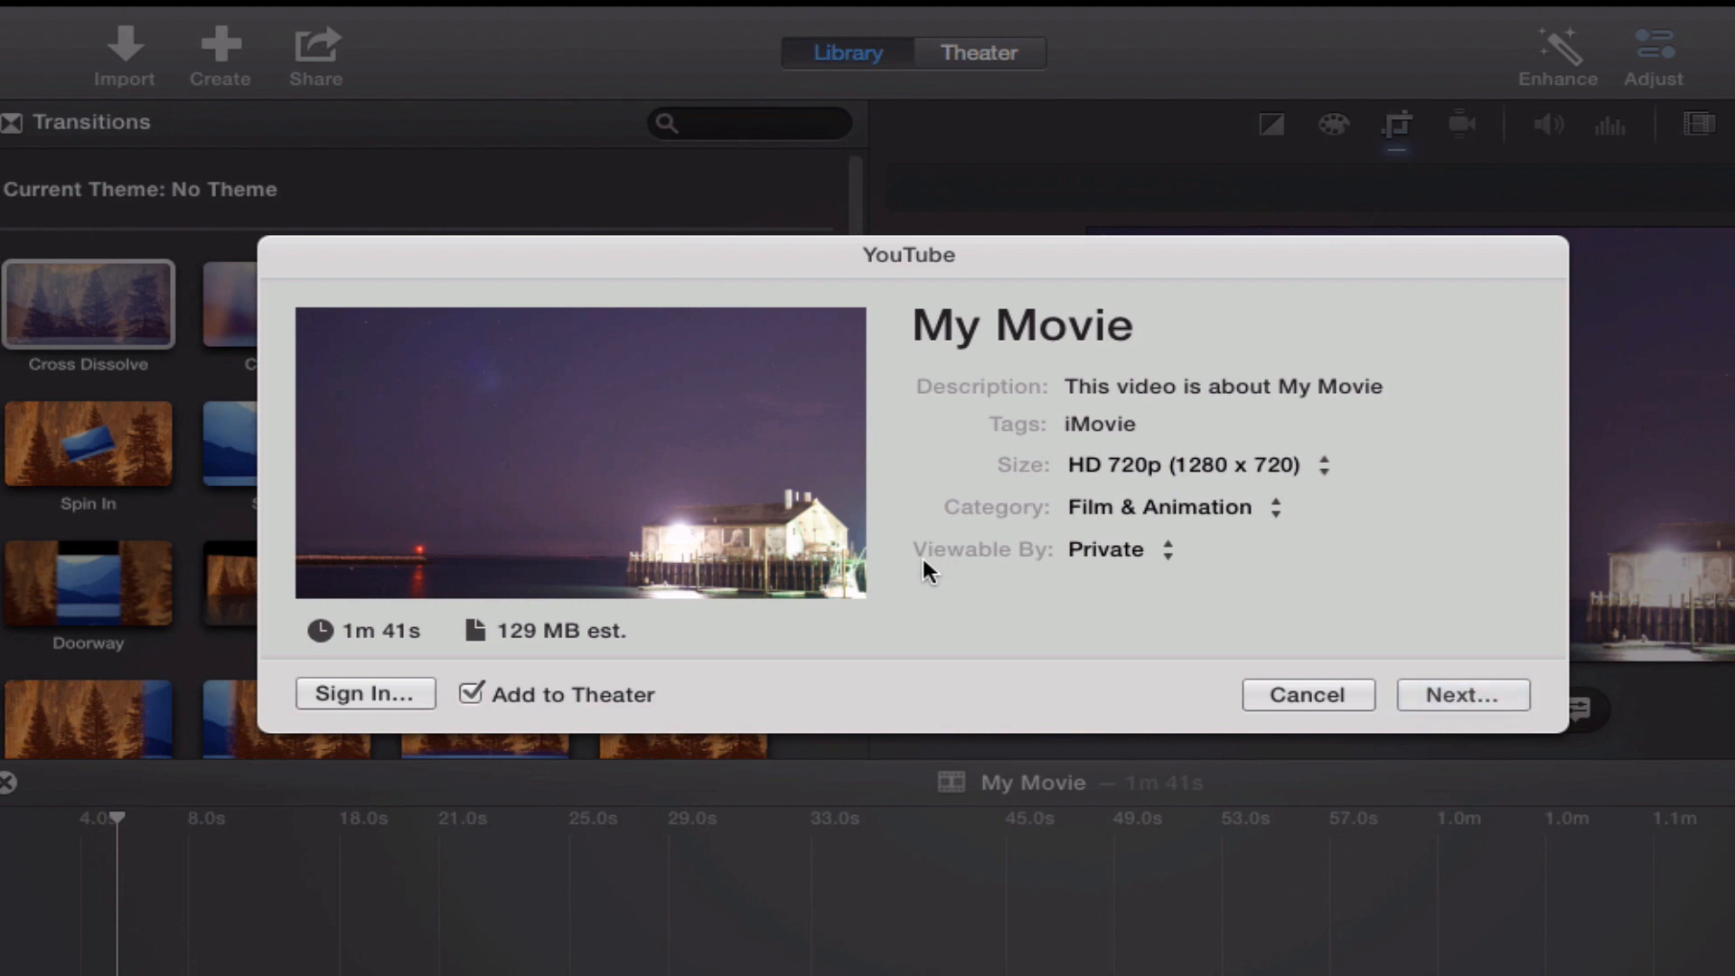
click(1138, 551)
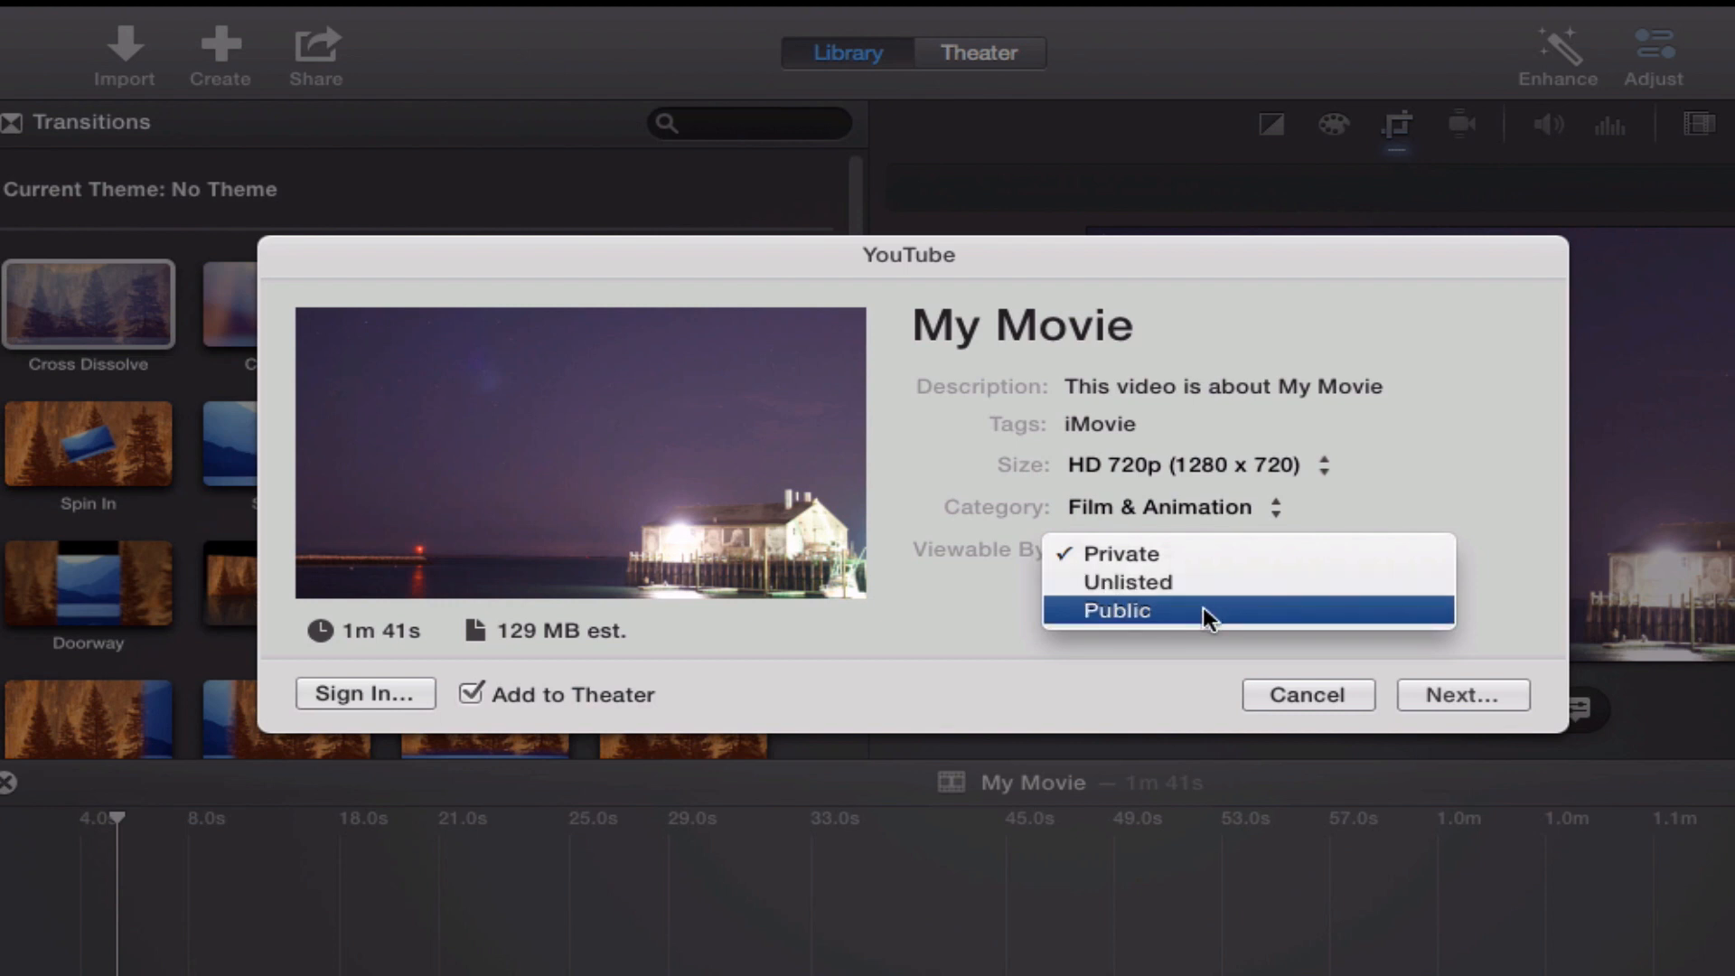
click(1003, 620)
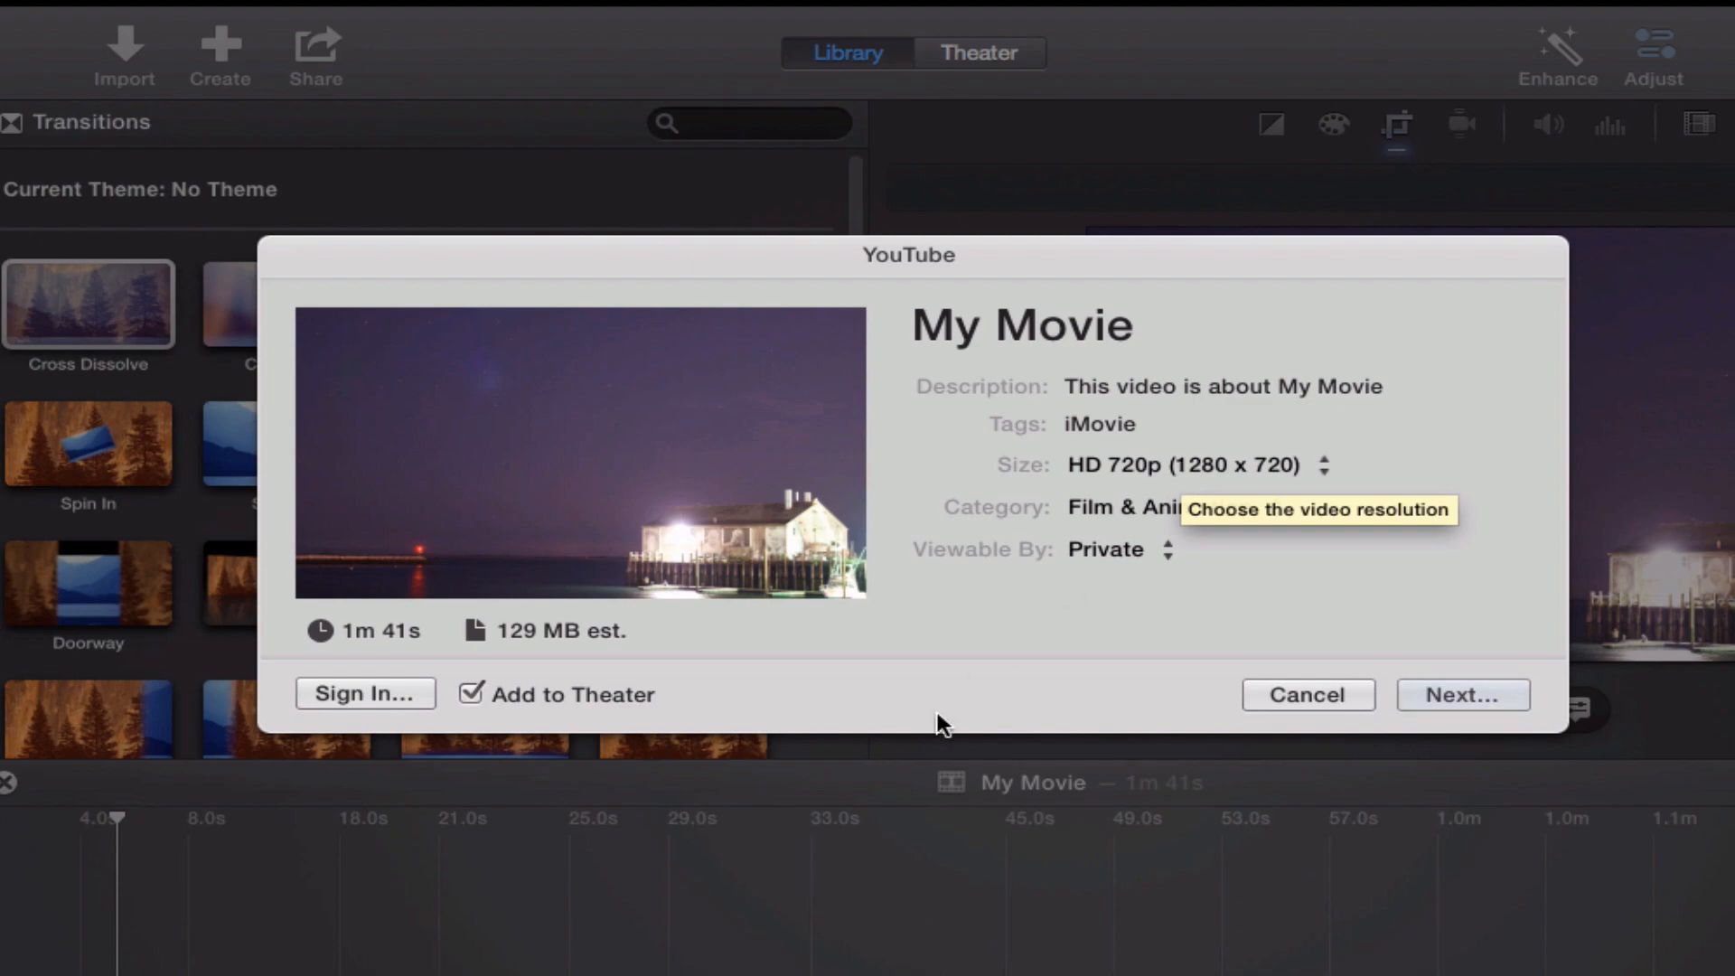
click(1276, 692)
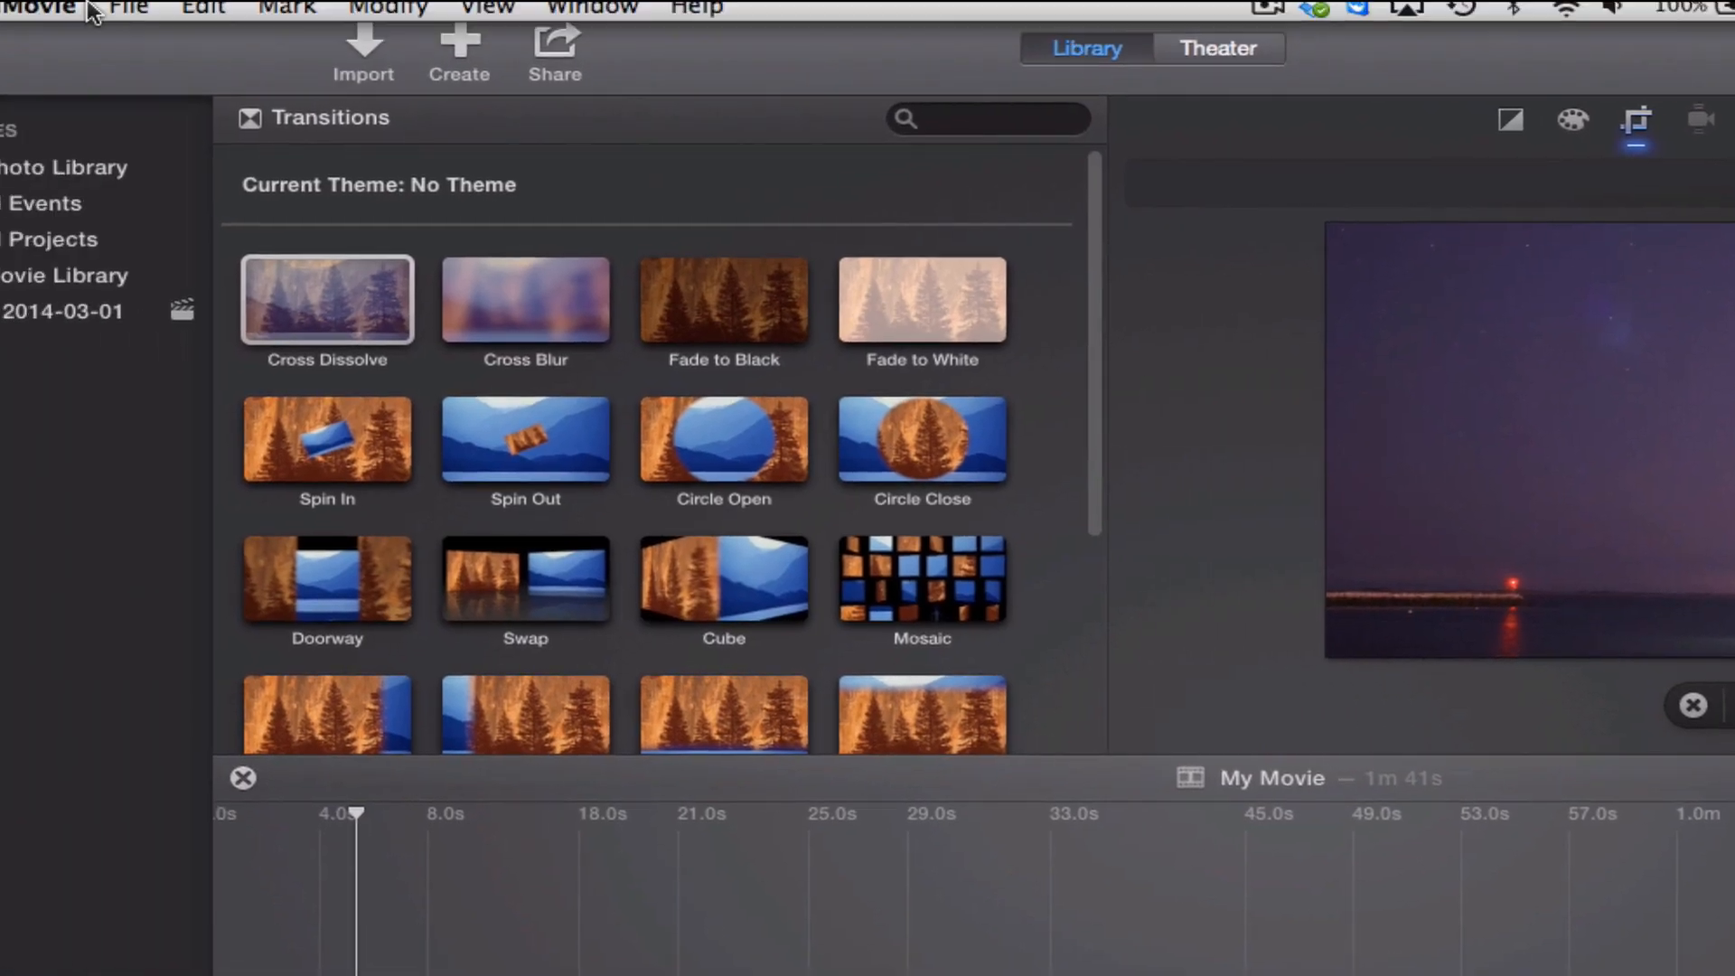
Review the settings for exporting the movie as a file, including its title and save location, and cancel without saving.
click(129, 9)
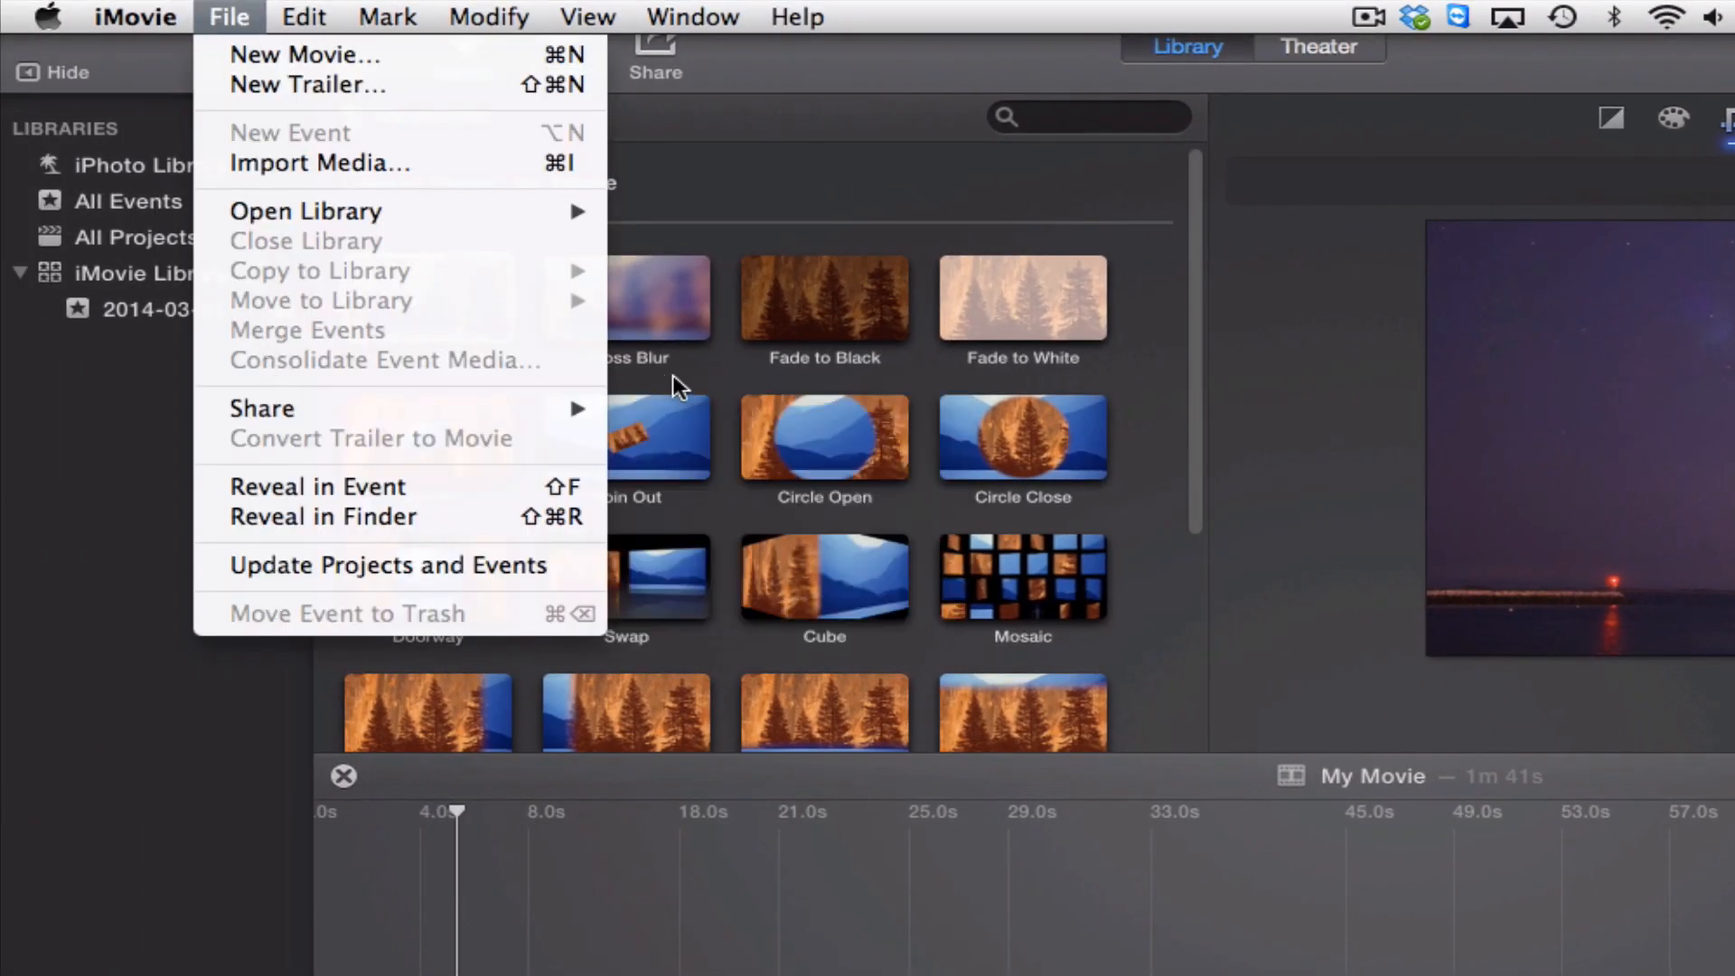
mouse_move(556, 405)
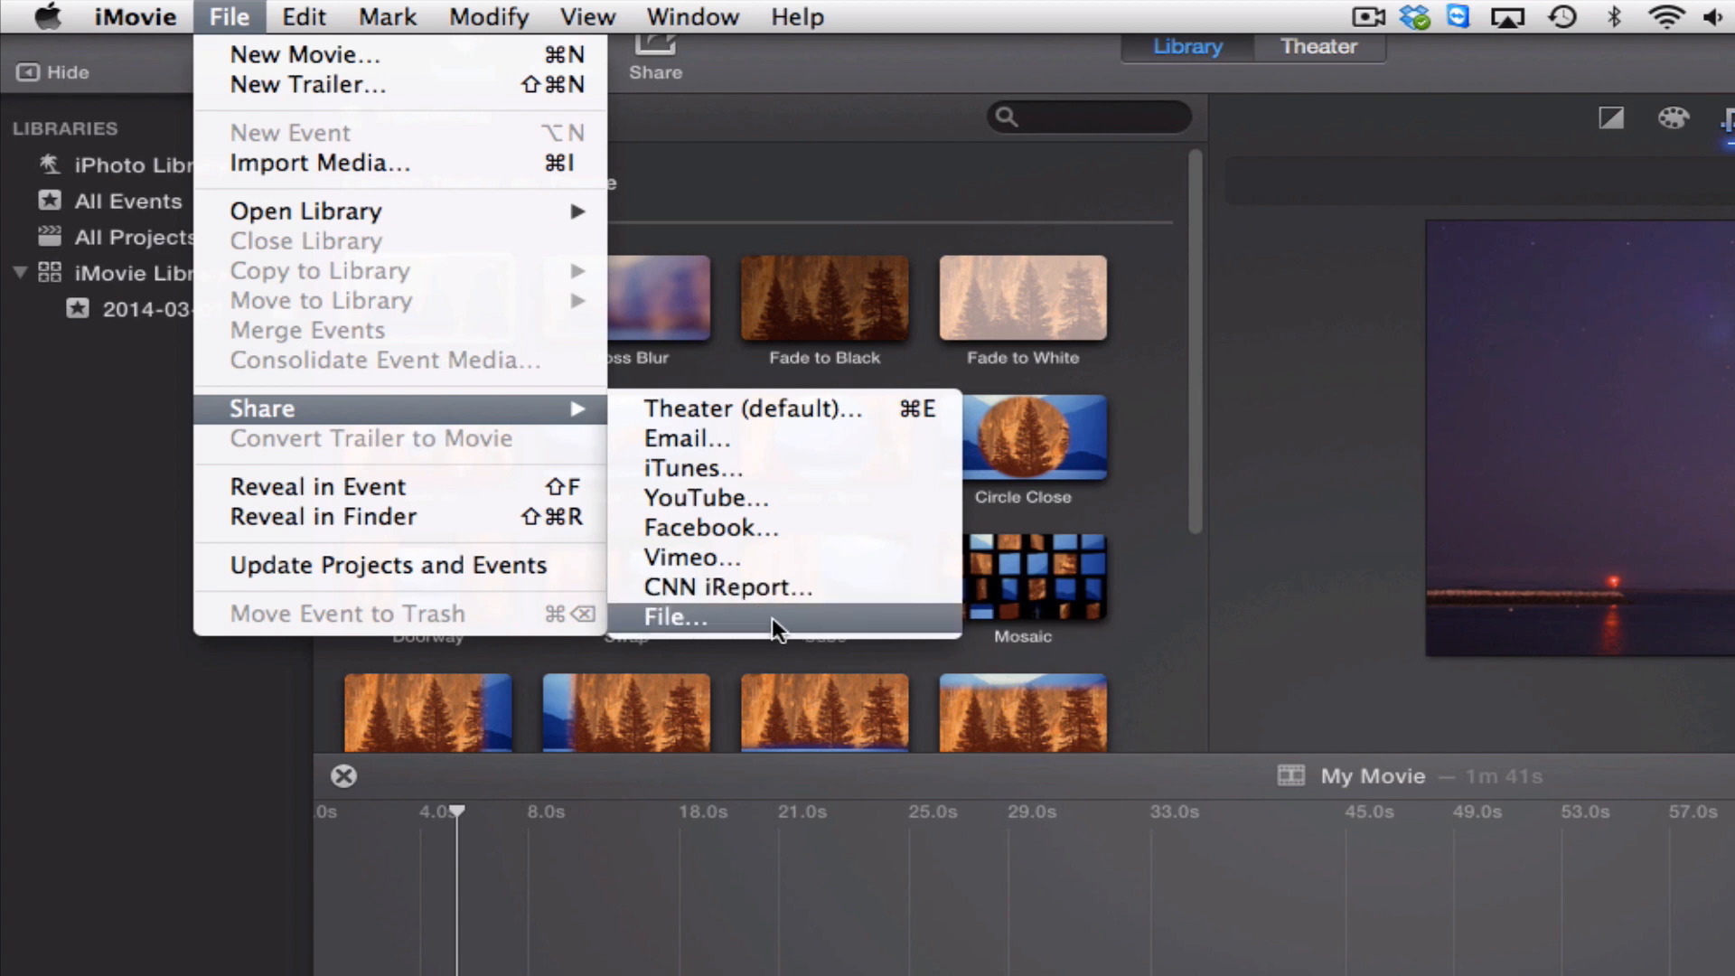
click(725, 620)
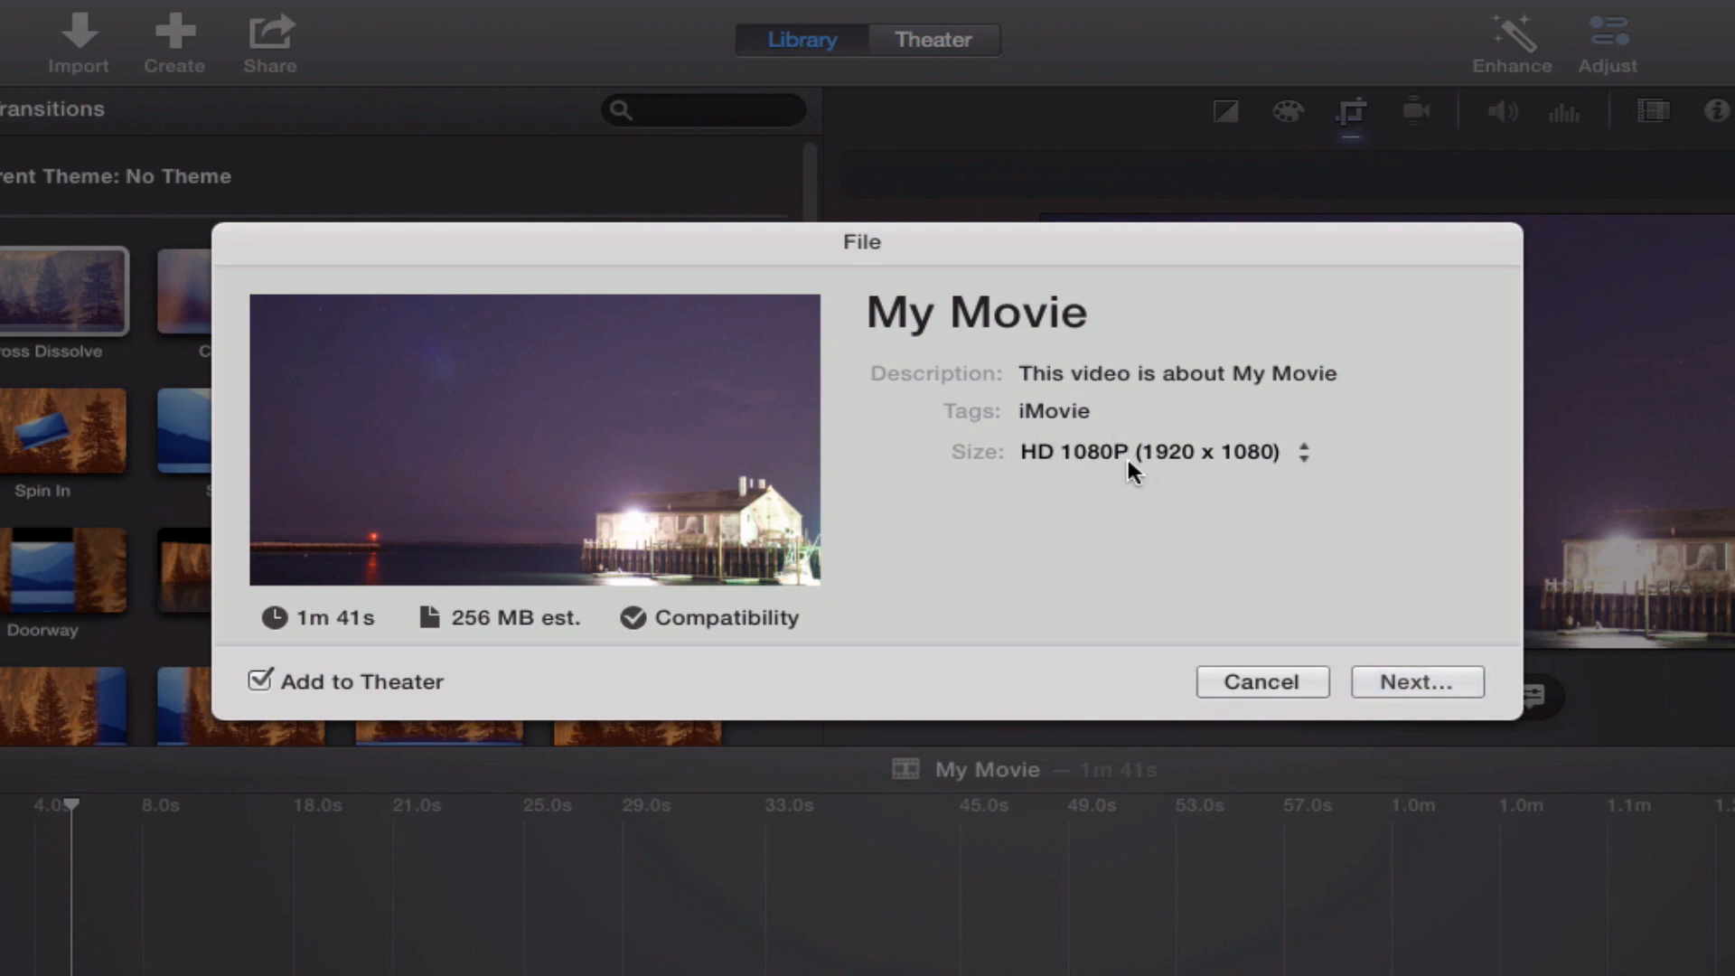
click(1144, 314)
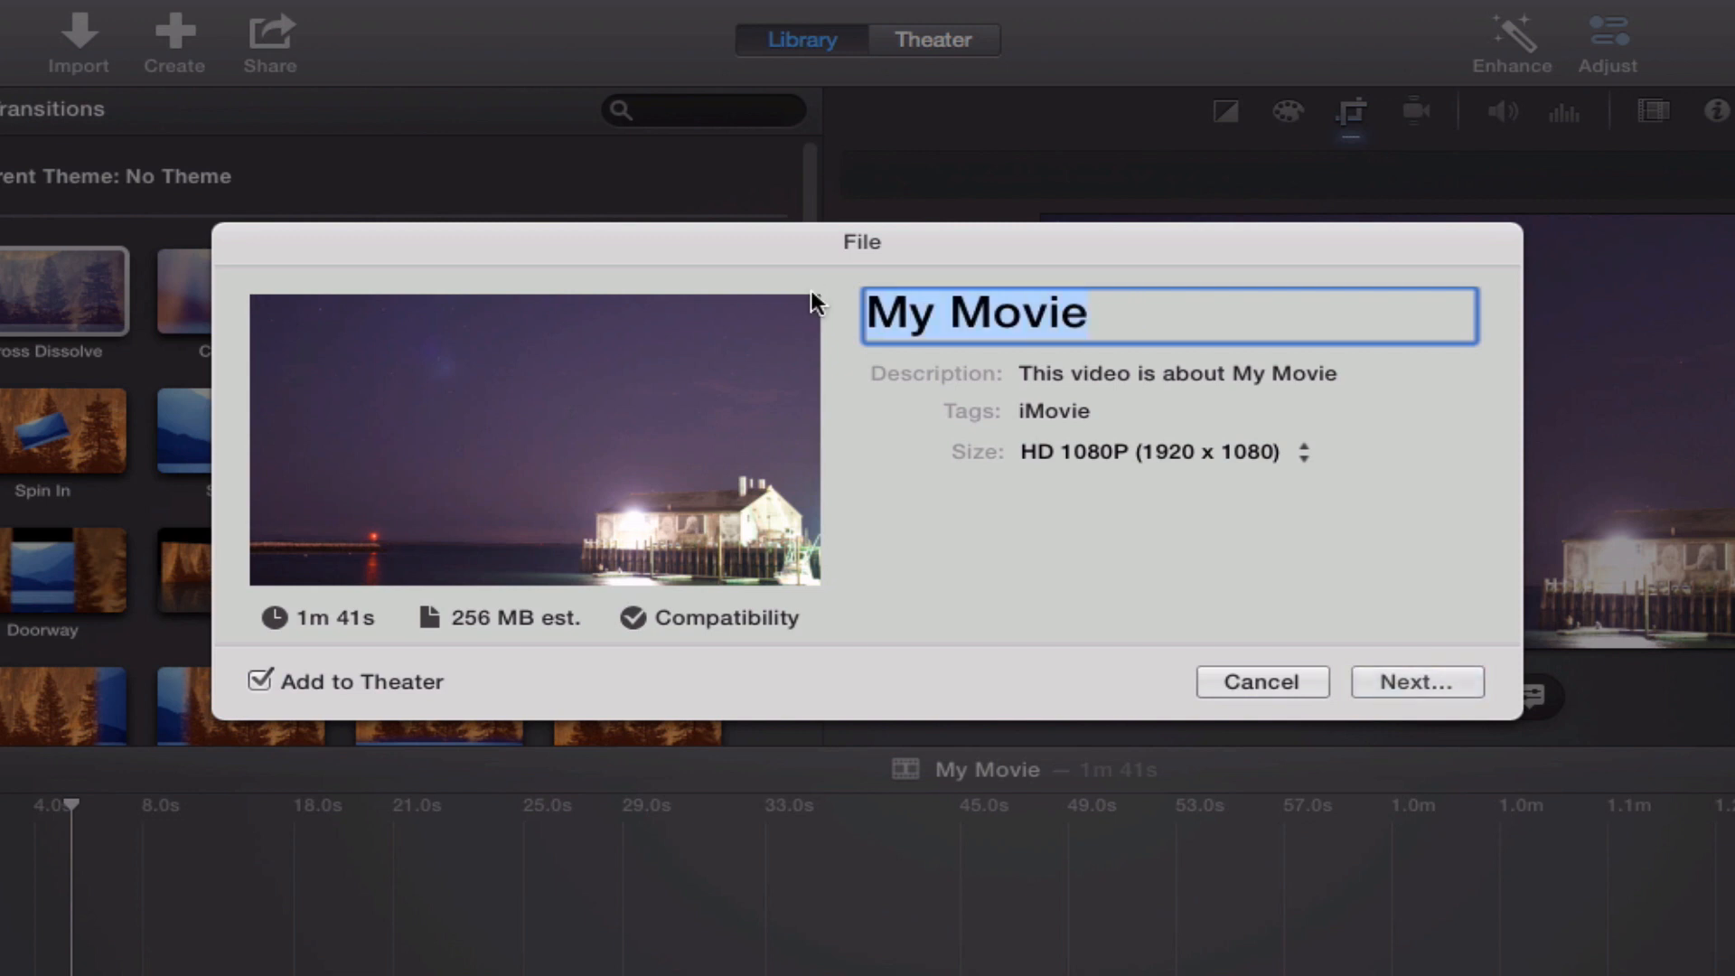
click(1428, 674)
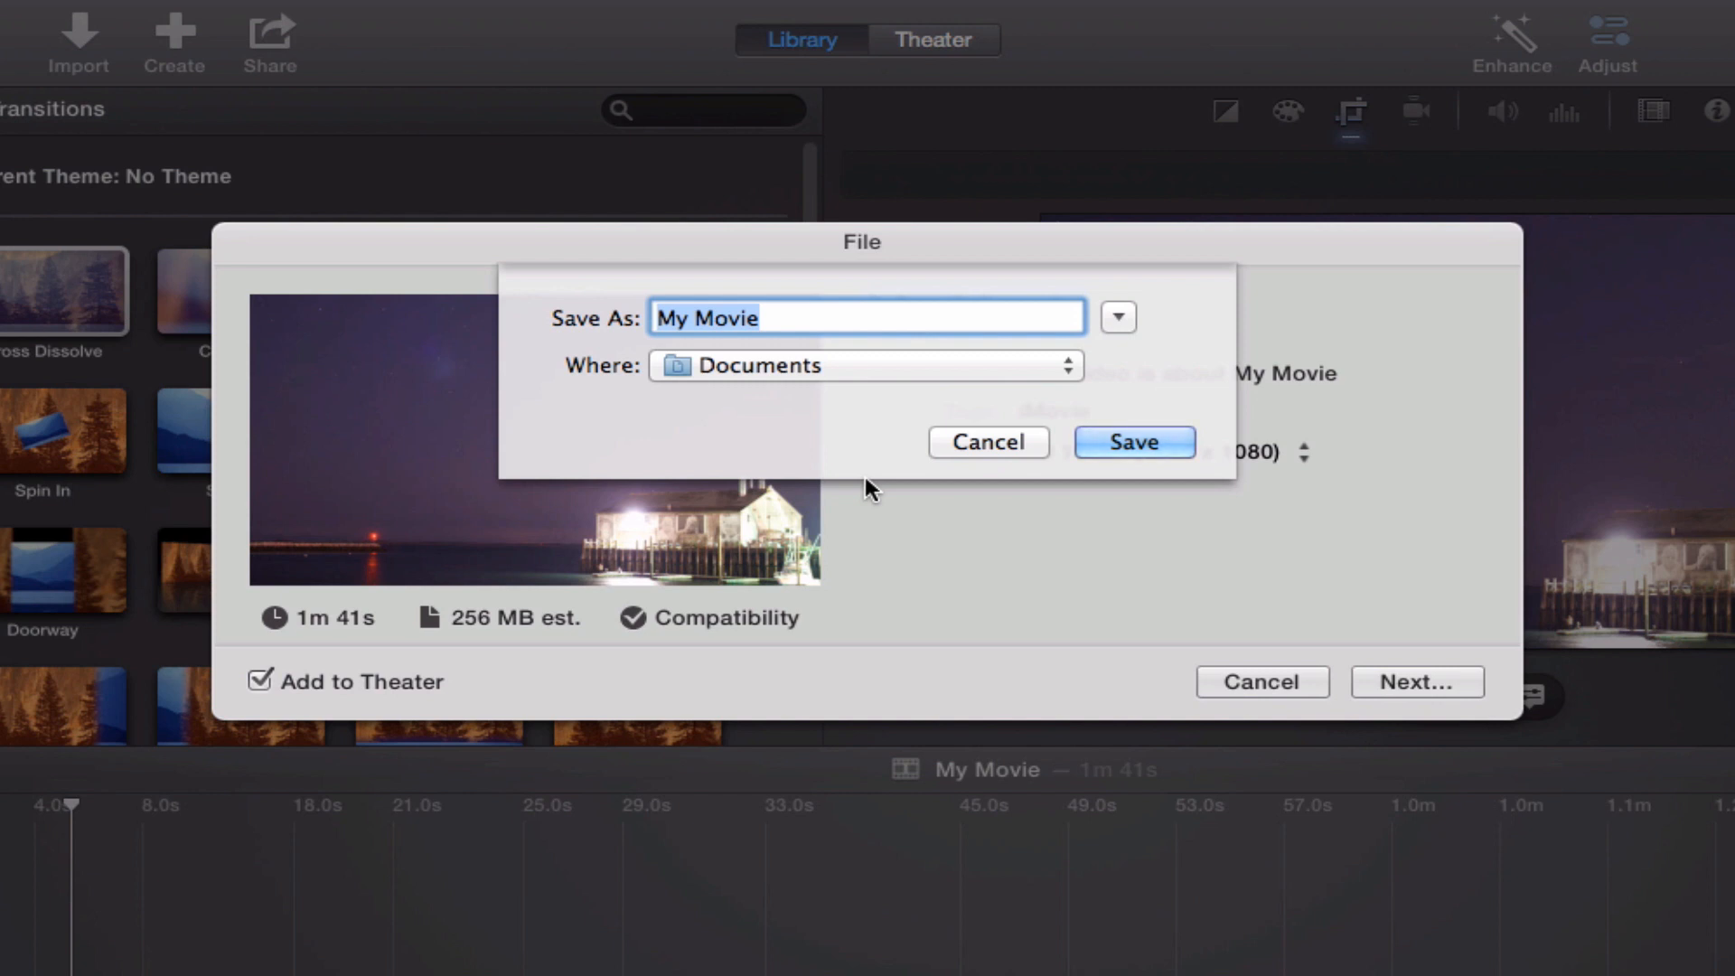
click(972, 435)
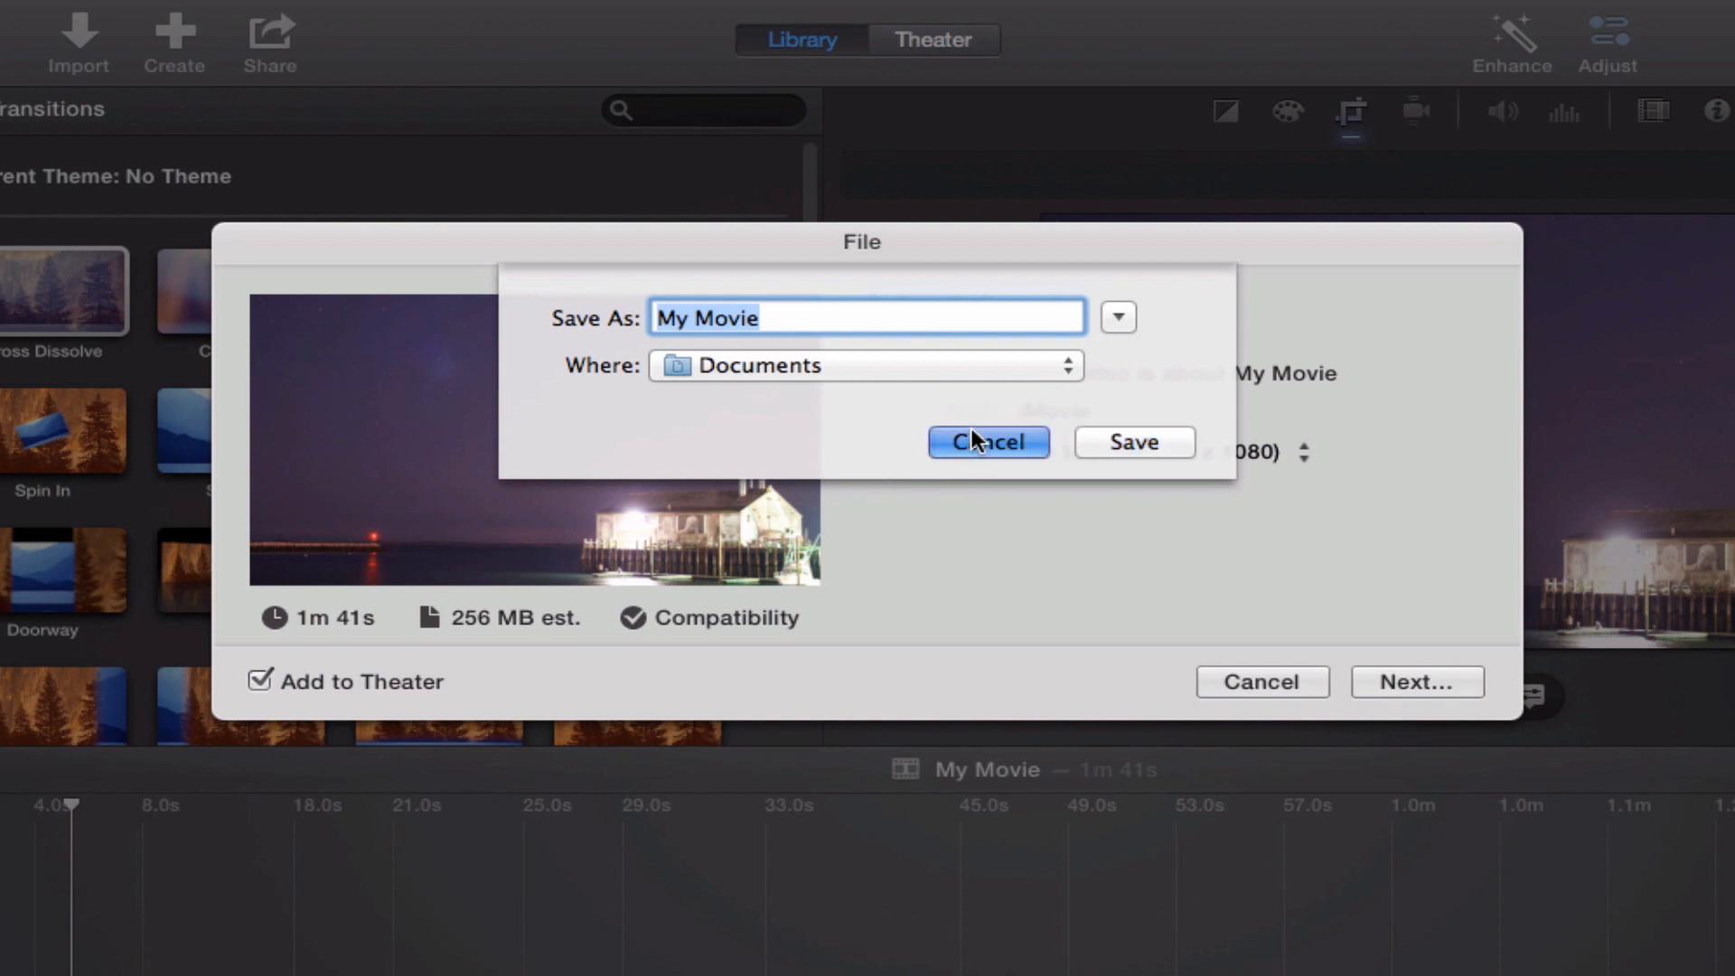
click(1282, 682)
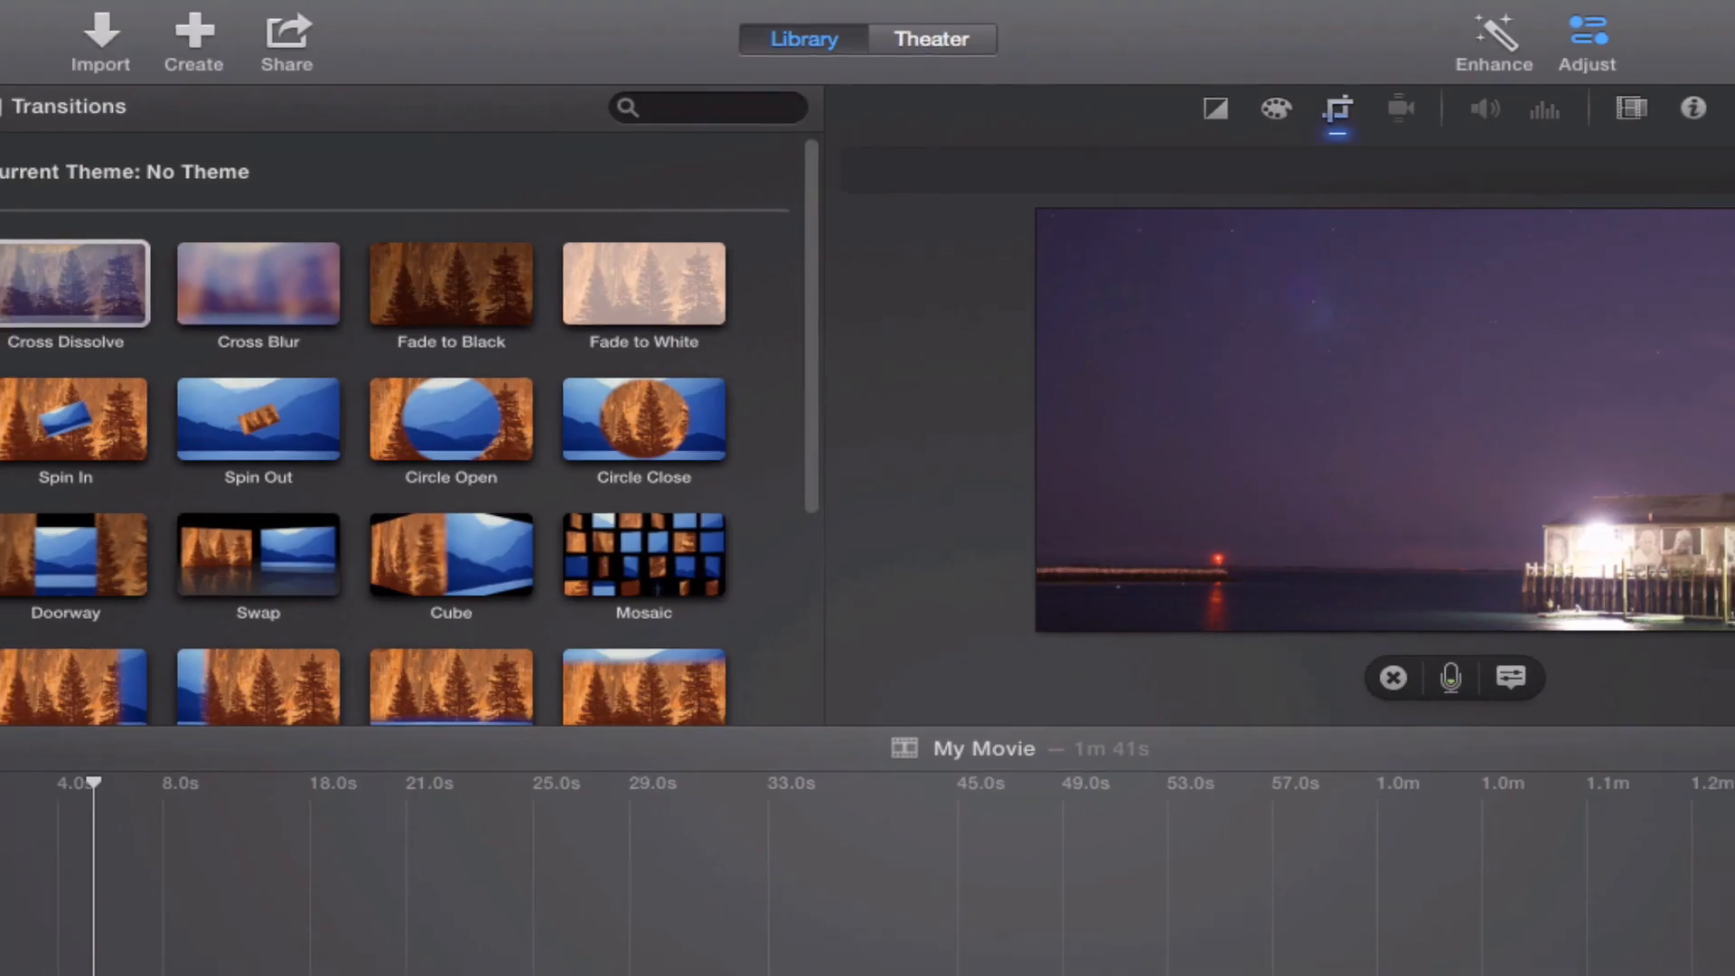